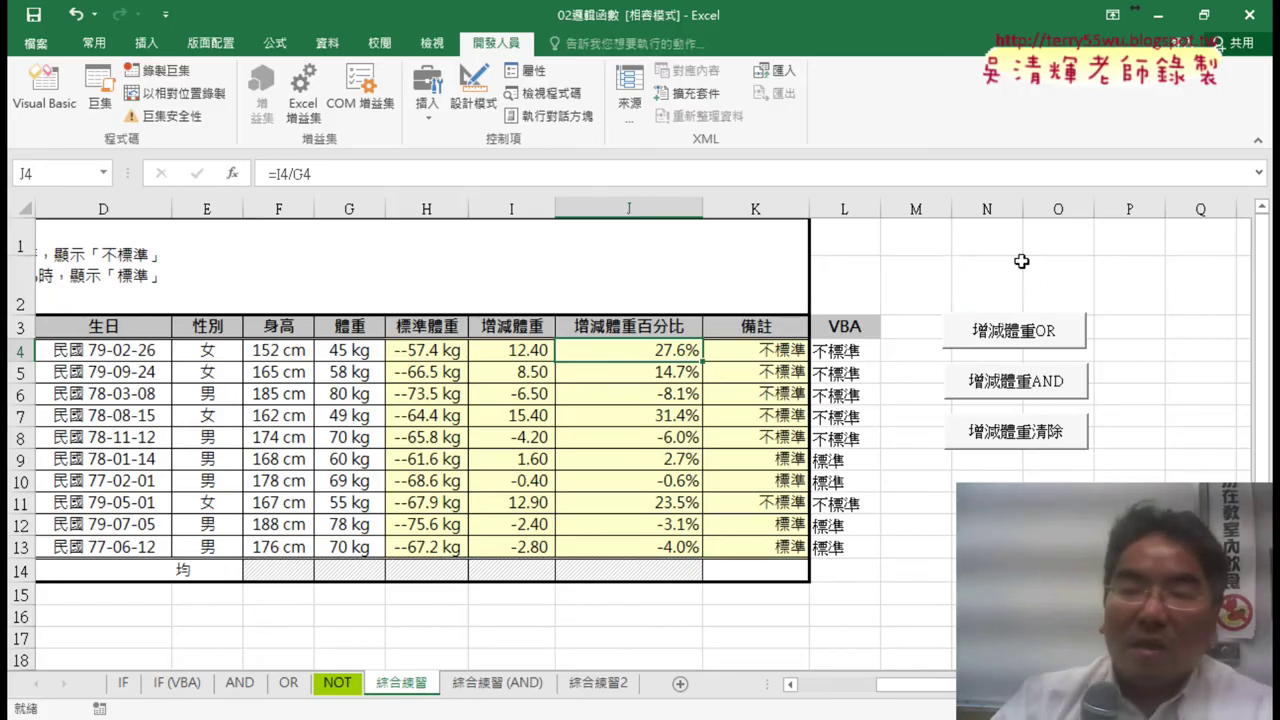
Check which macro the 增減體重OR button runs, closing the assignment without changes.
click(868, 350)
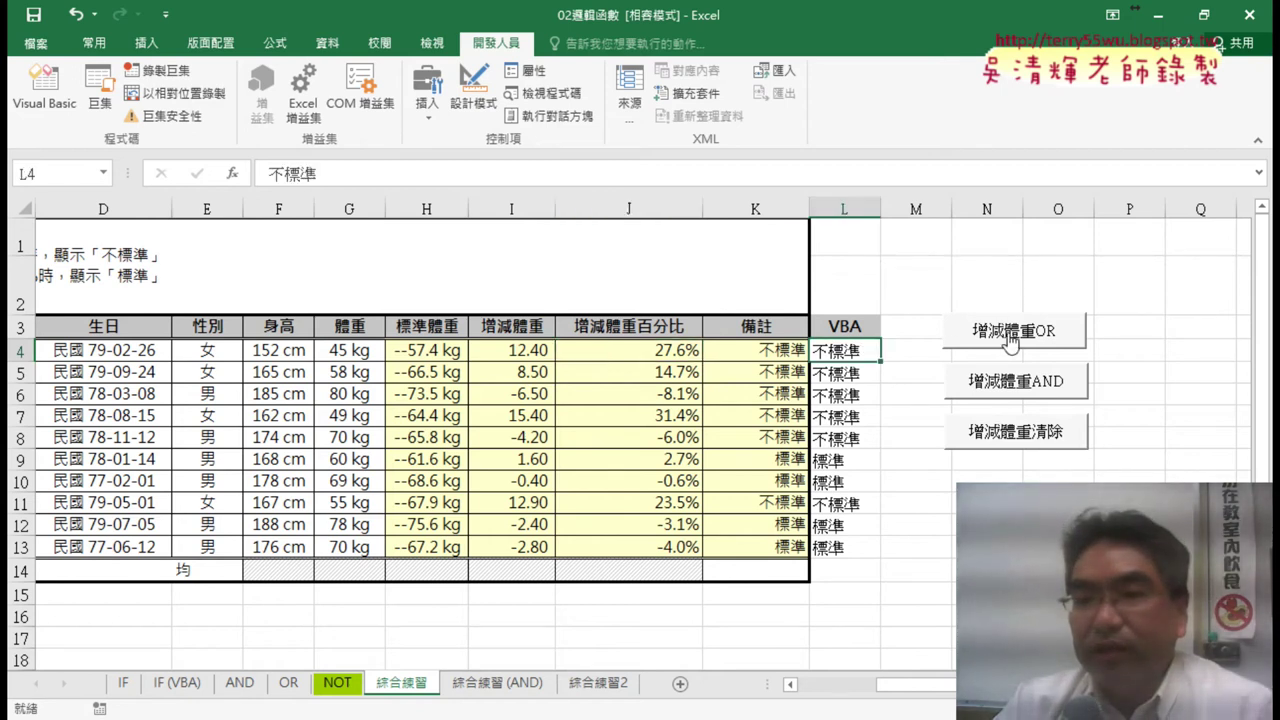
right_click(1010, 340)
click(1061, 393)
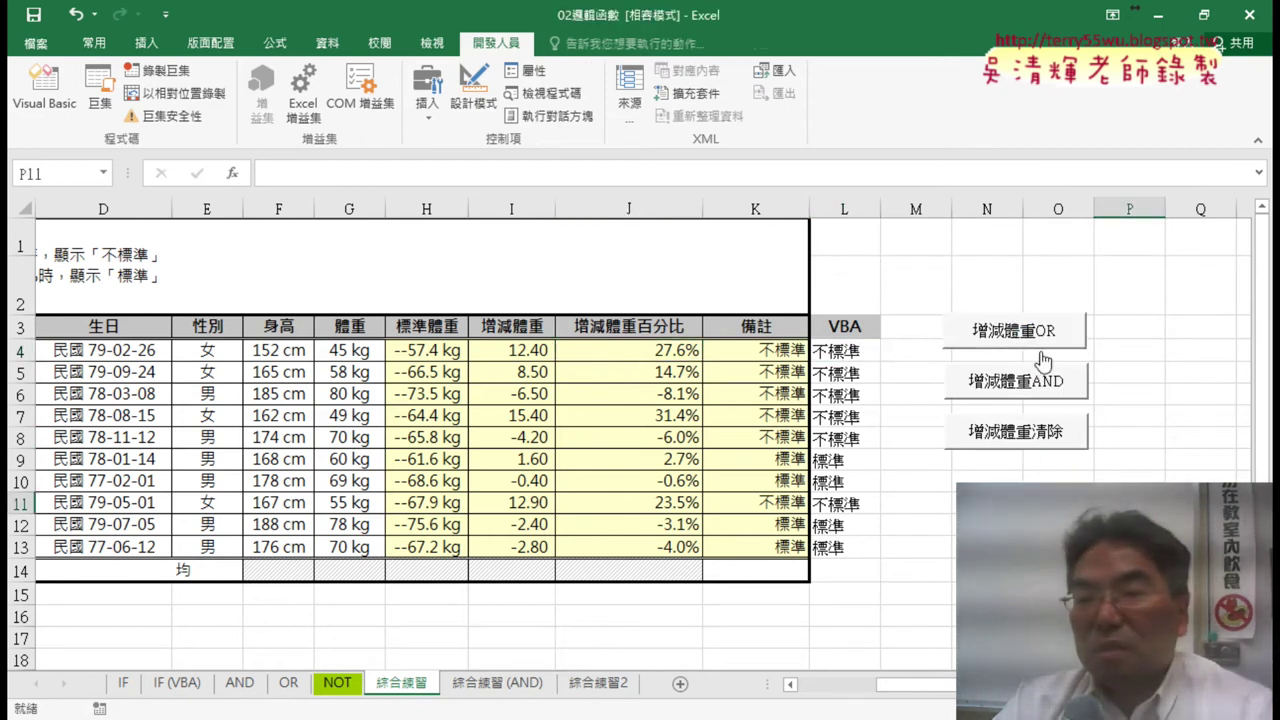
right_click(1034, 335)
key(Escape)
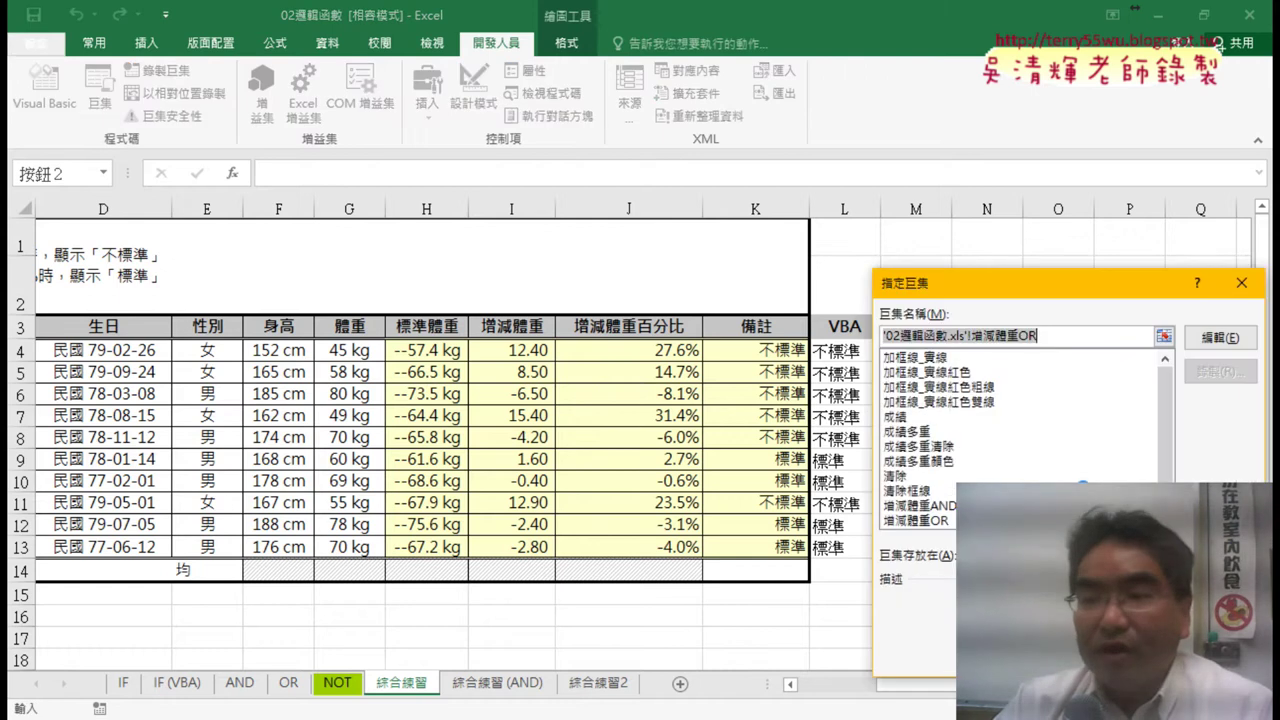
key(Return)
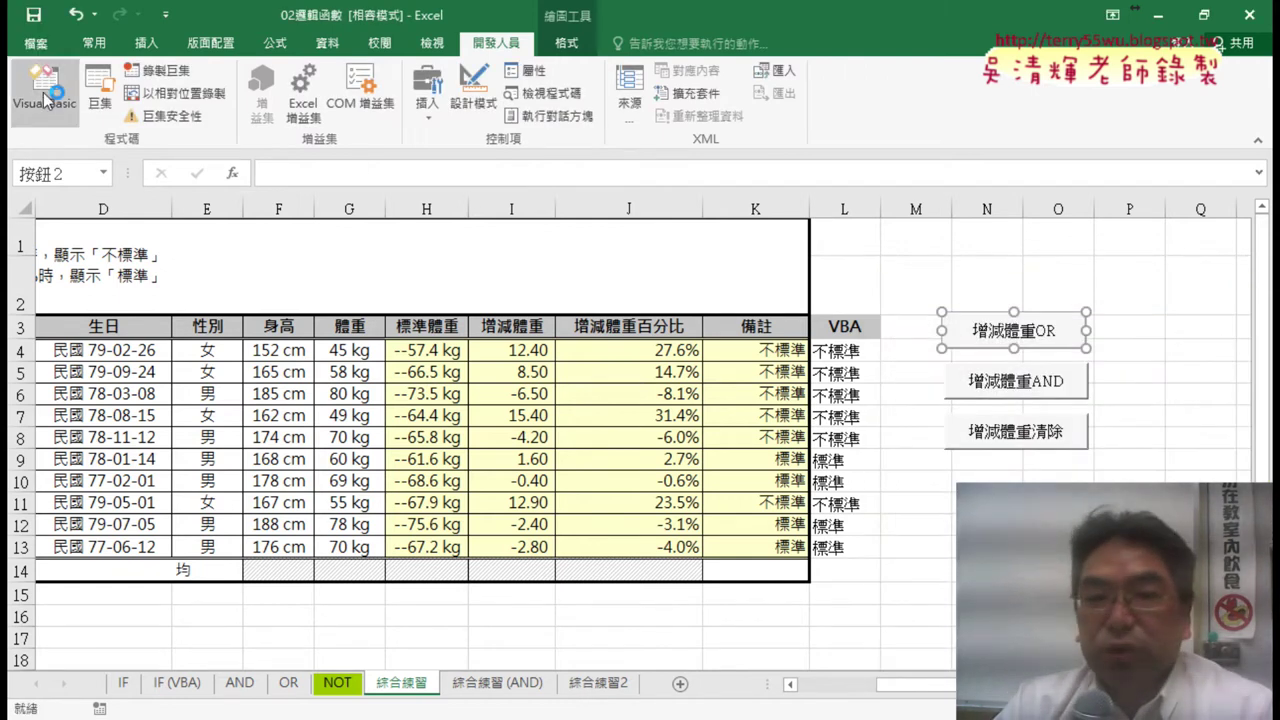
Open the VBA editor in a restored window and display Module2's code.
click(44, 94)
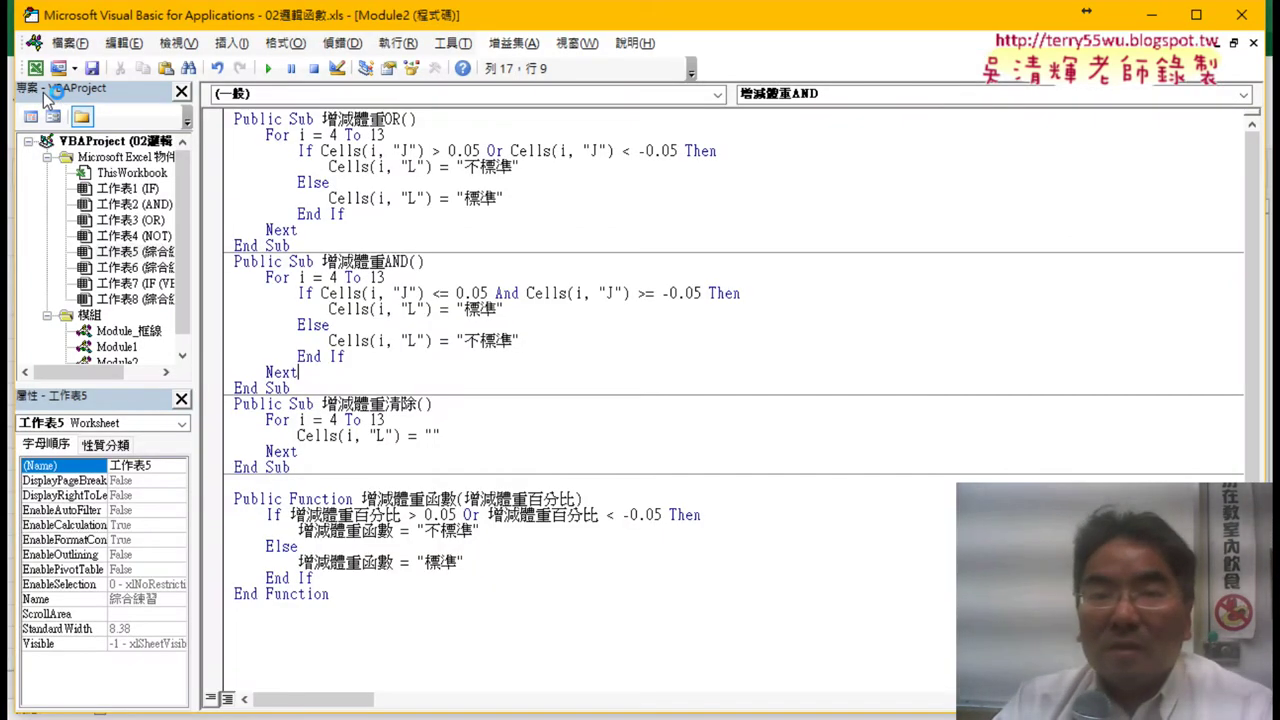
double_click(214, 14)
drag(298, 226, 305, 368)
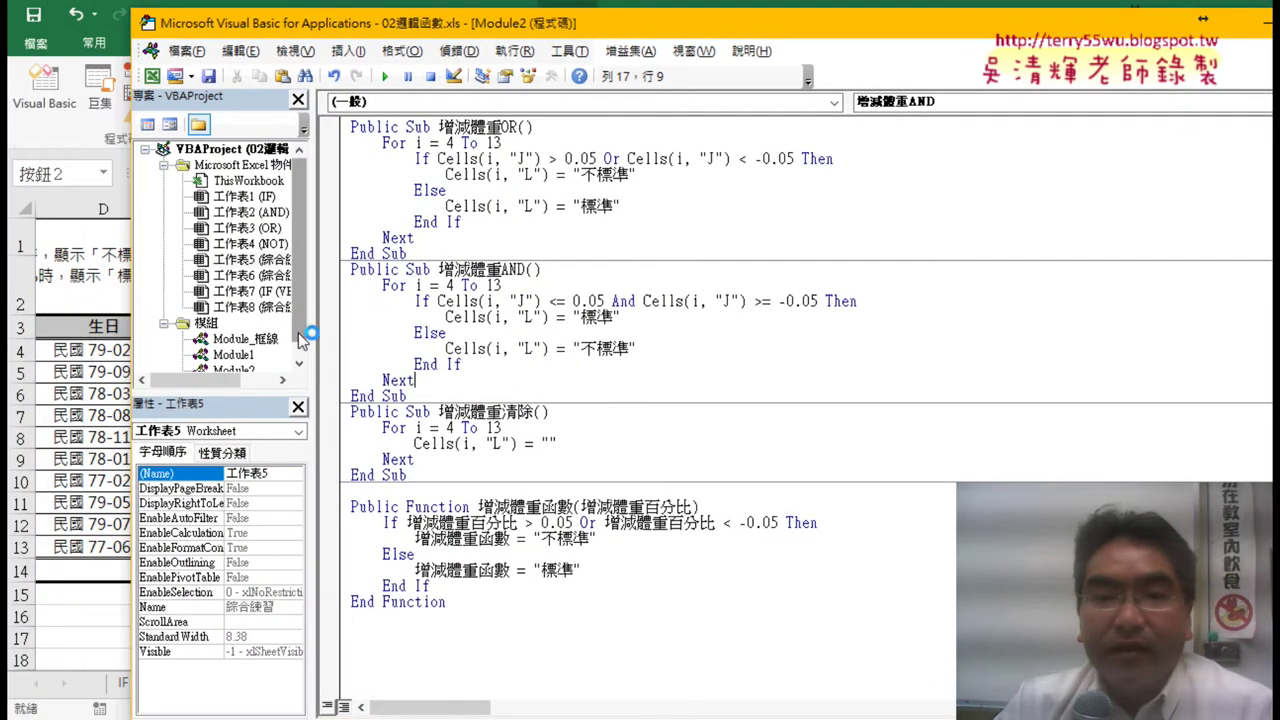
double_click(230, 355)
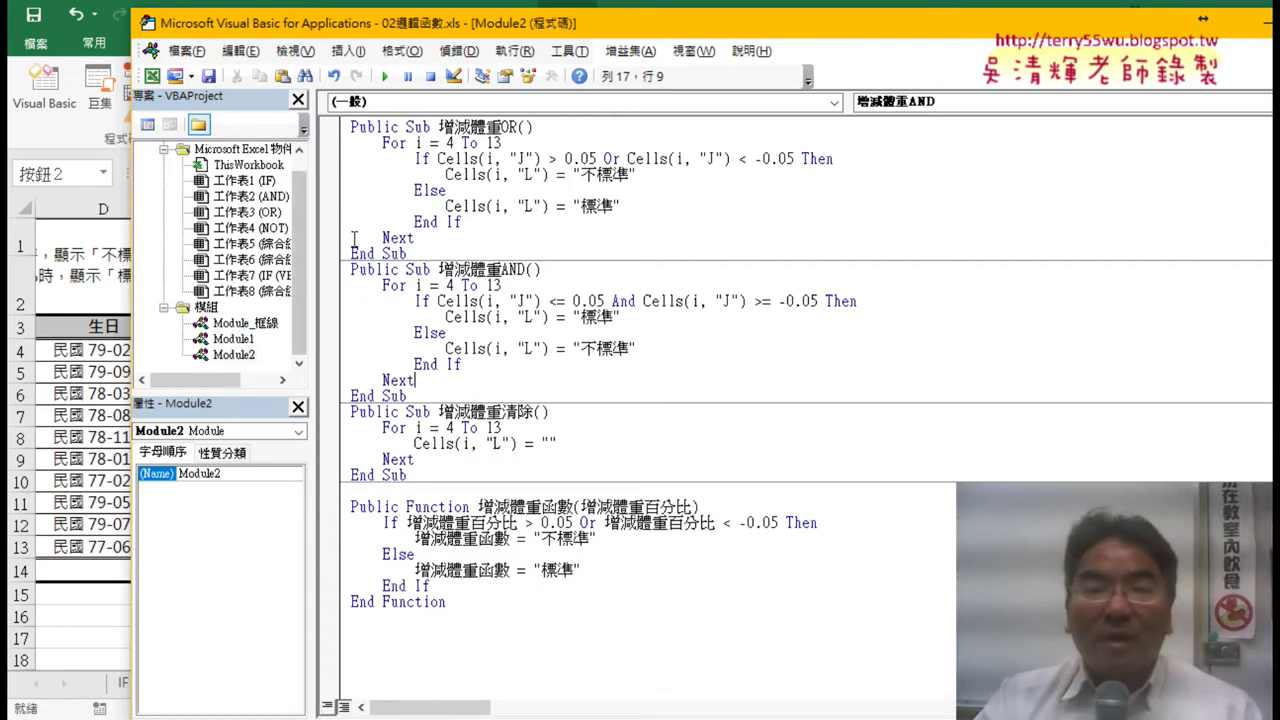
Bring up the 新增程序 dialog from 插入 > 程序 and move it off the code.
click(348, 50)
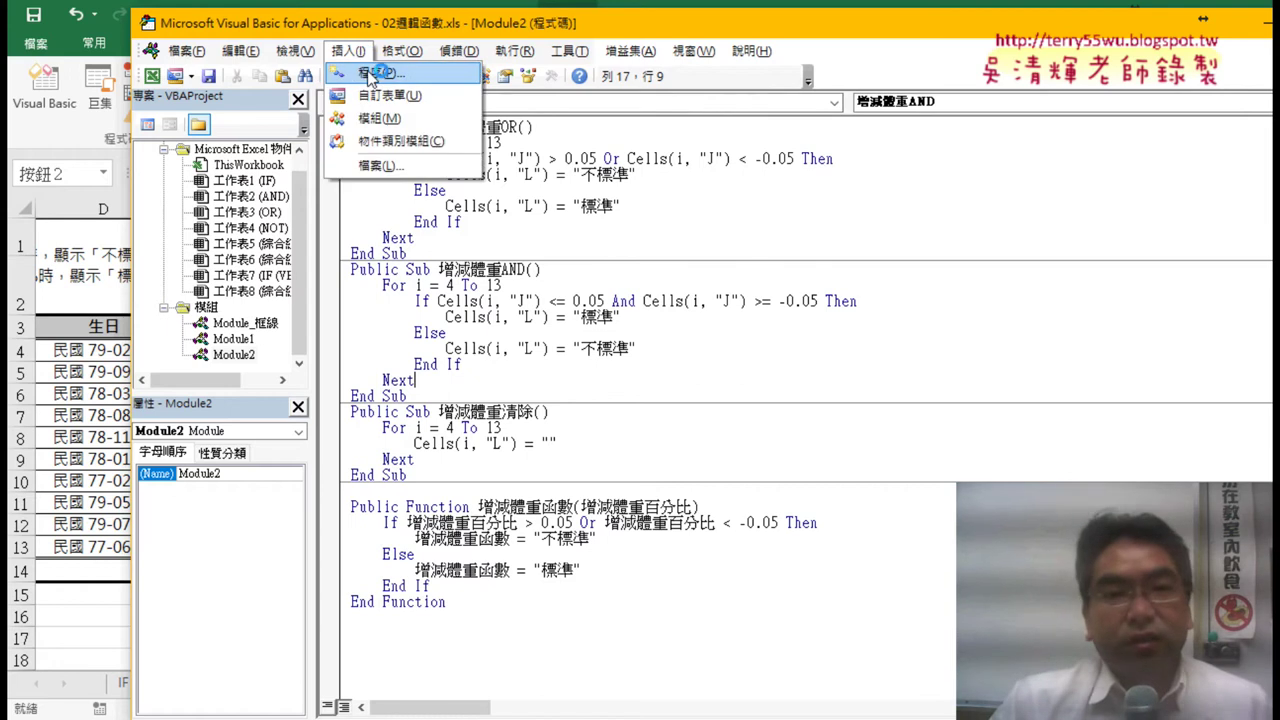
click(375, 80)
drag(561, 162, 444, 139)
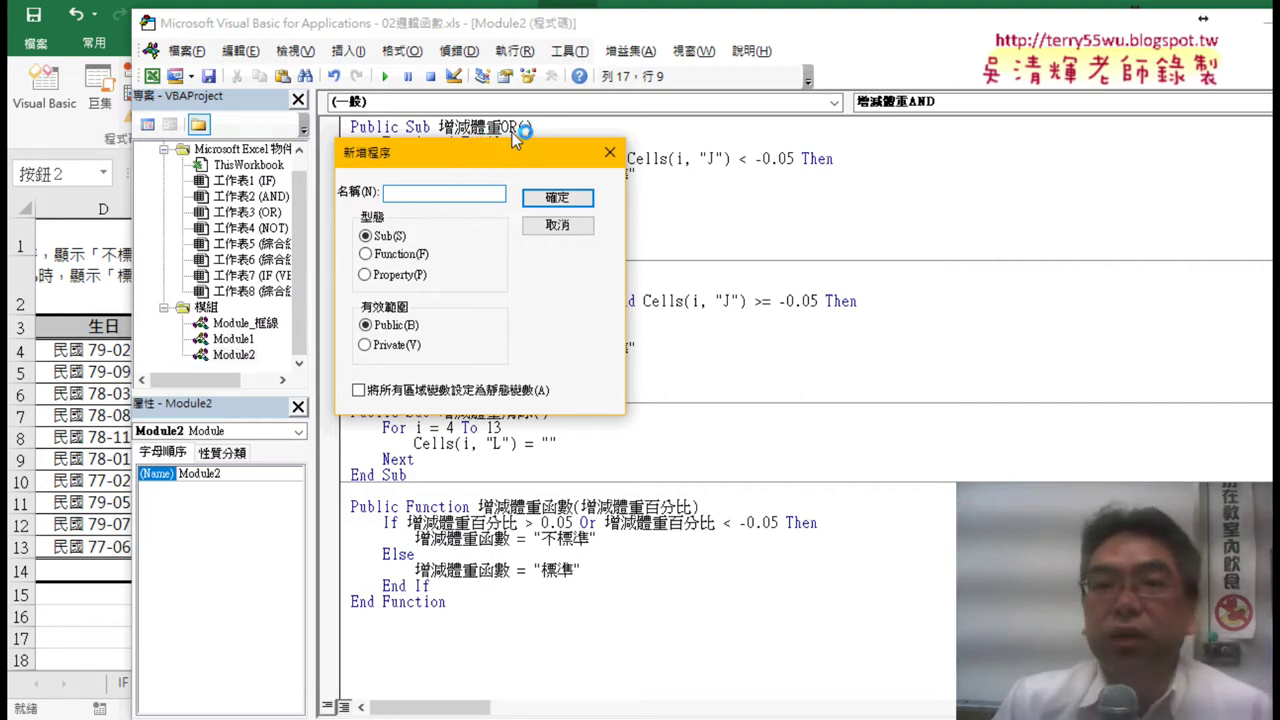
Cancel the new procedure and point out the loop's 4 to 13 range and Next line.
click(565, 228)
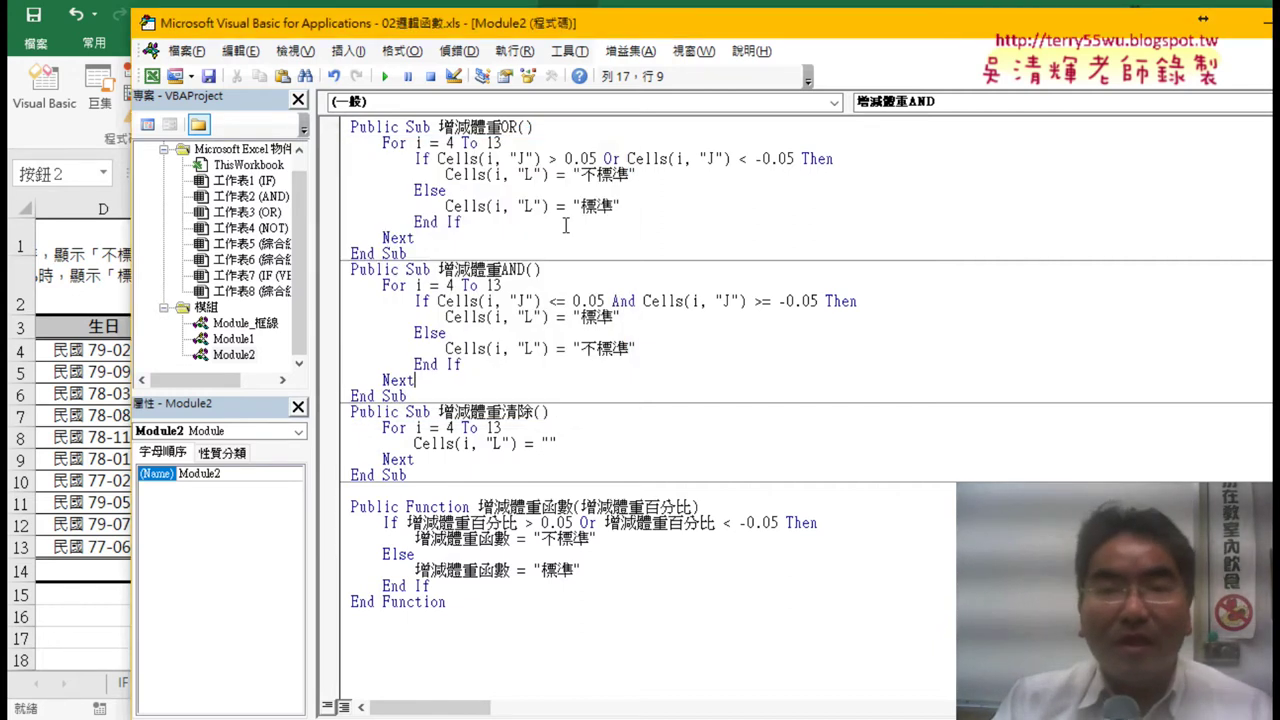
click(449, 143)
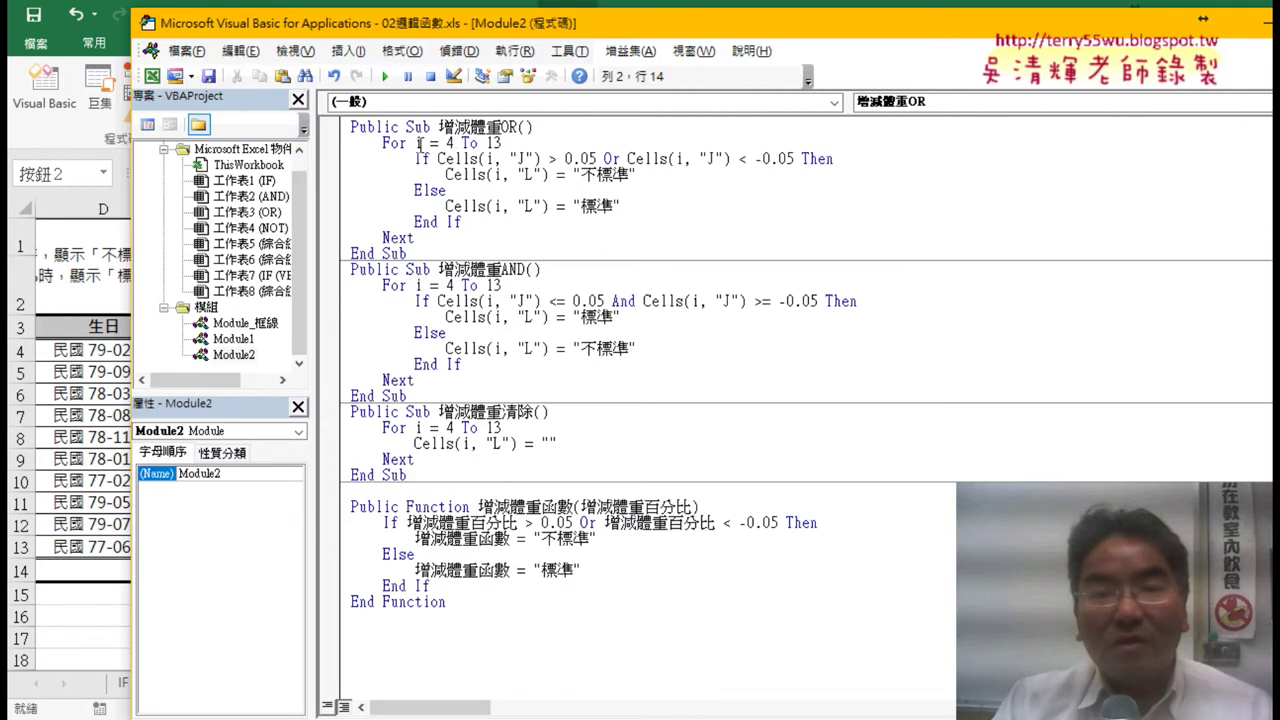
drag(494, 143, 510, 143)
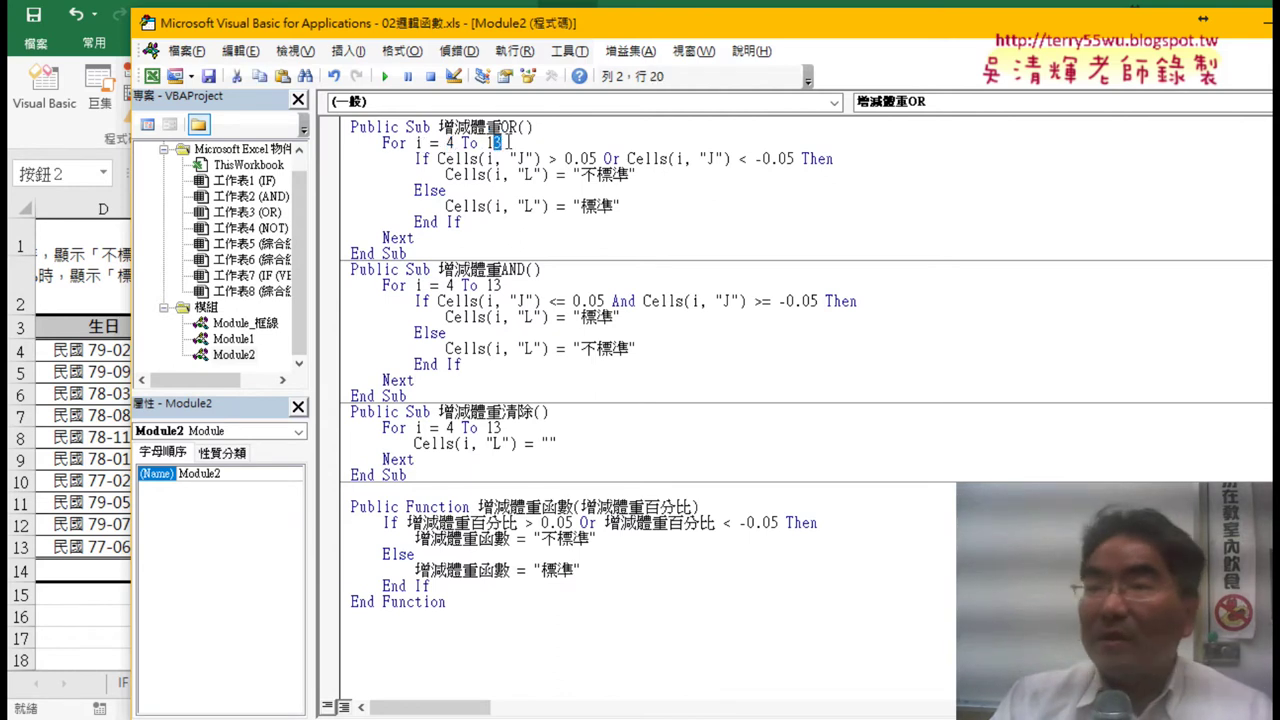
click(408, 238)
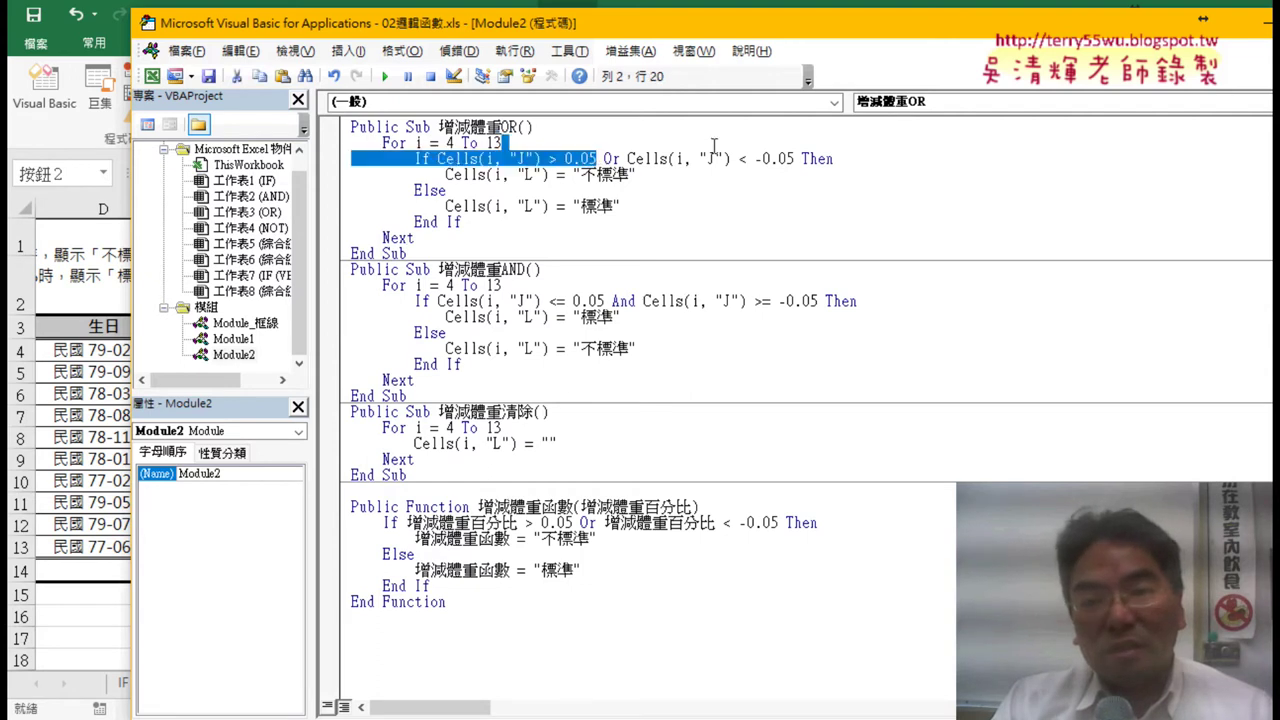
Delete ' Or Cells(i, "J") < -0.05' from the OR macro's If line, leaving Cells(i, "J") > 0.05.
drag(597, 158, 794, 158)
key(Delete)
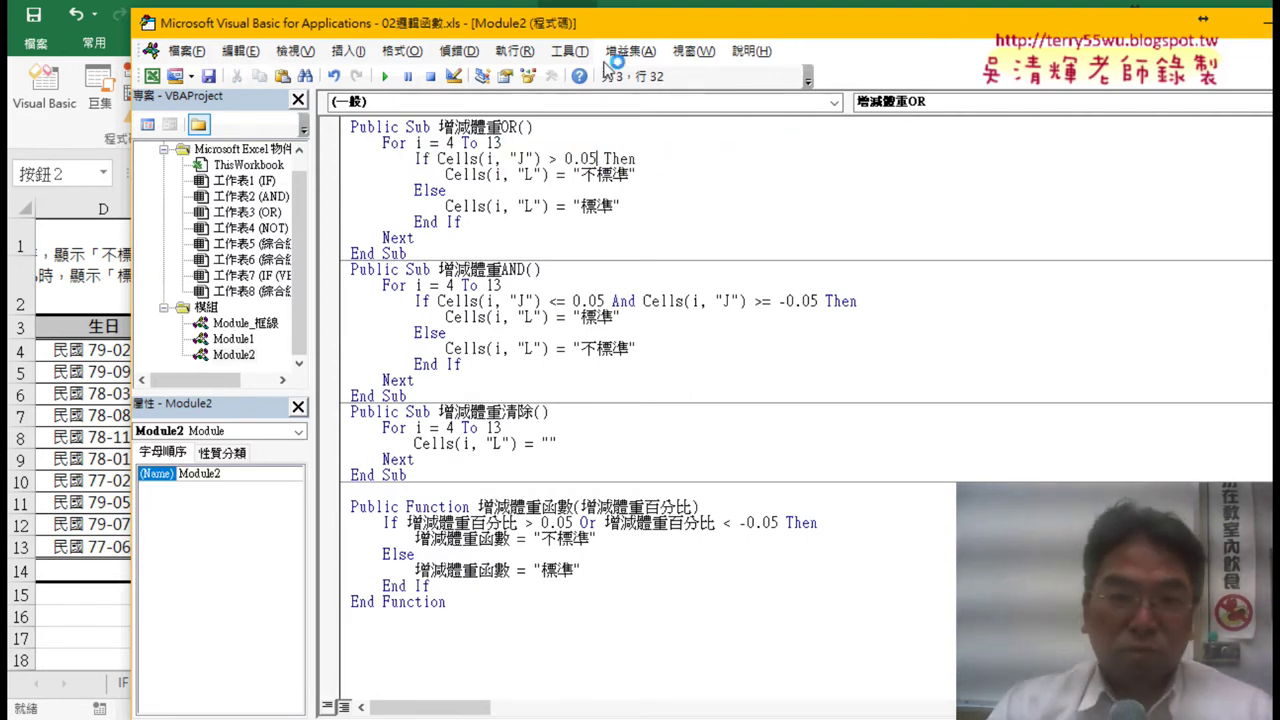
mouse_move(510, 22)
mouse_down()
mouse_move(1088, 226)
mouse_move(1116, 221)
mouse_up()
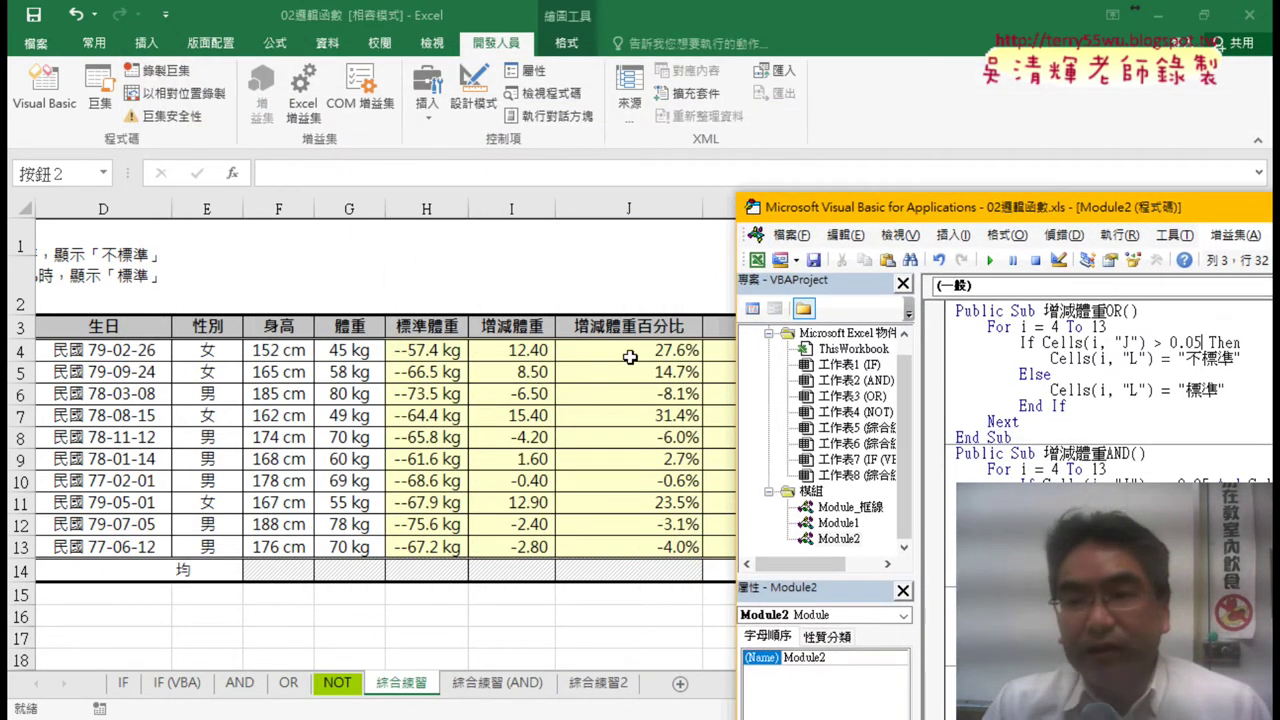
drag(1205, 342, 1043, 342)
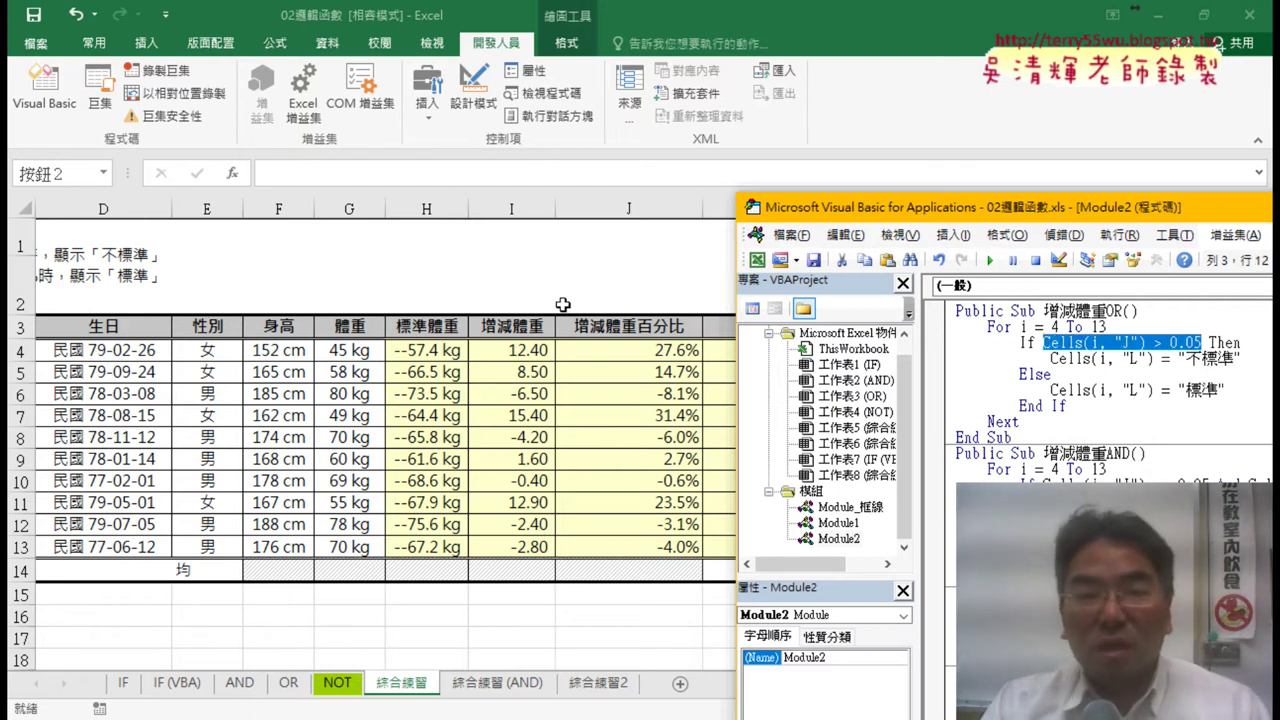
mouse_move(920, 212)
mouse_down()
mouse_move(847, 225)
mouse_move(420, 95)
mouse_move(285, 69)
mouse_up()
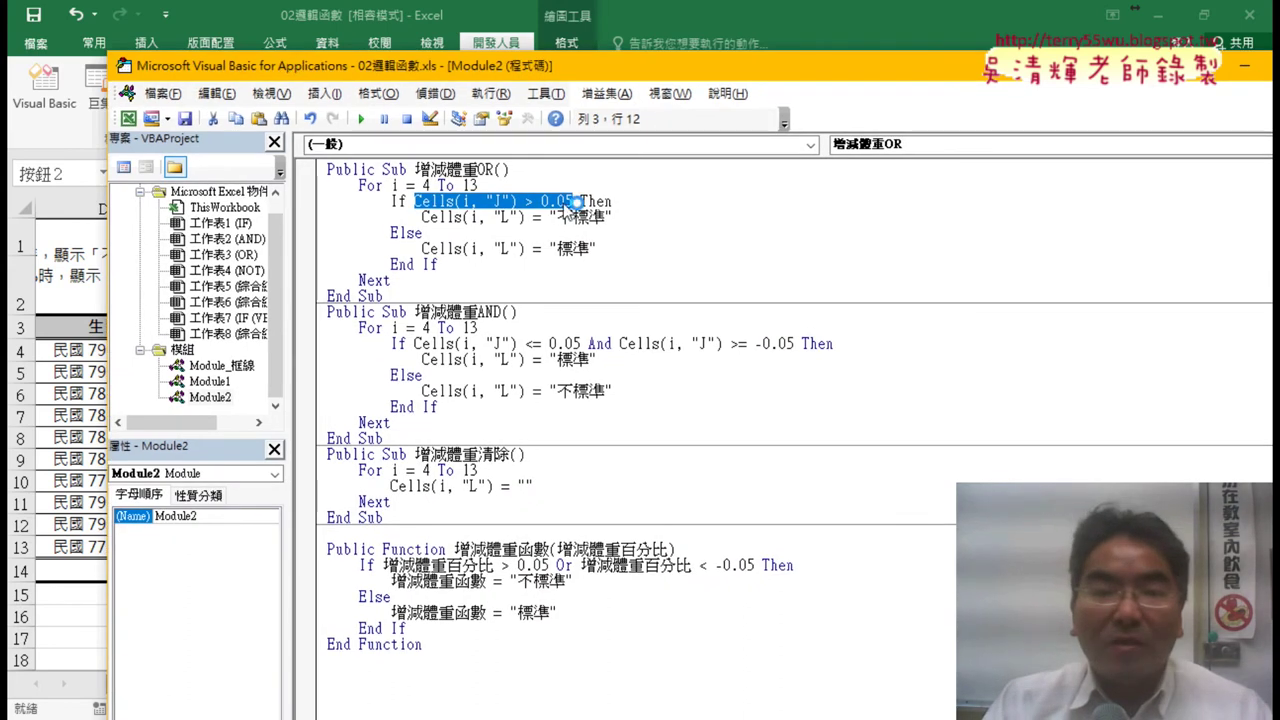
Append 'Or Cells(i, "J") < -0.05' by copying the first condition and editing its operator and sign.
click(575, 201)
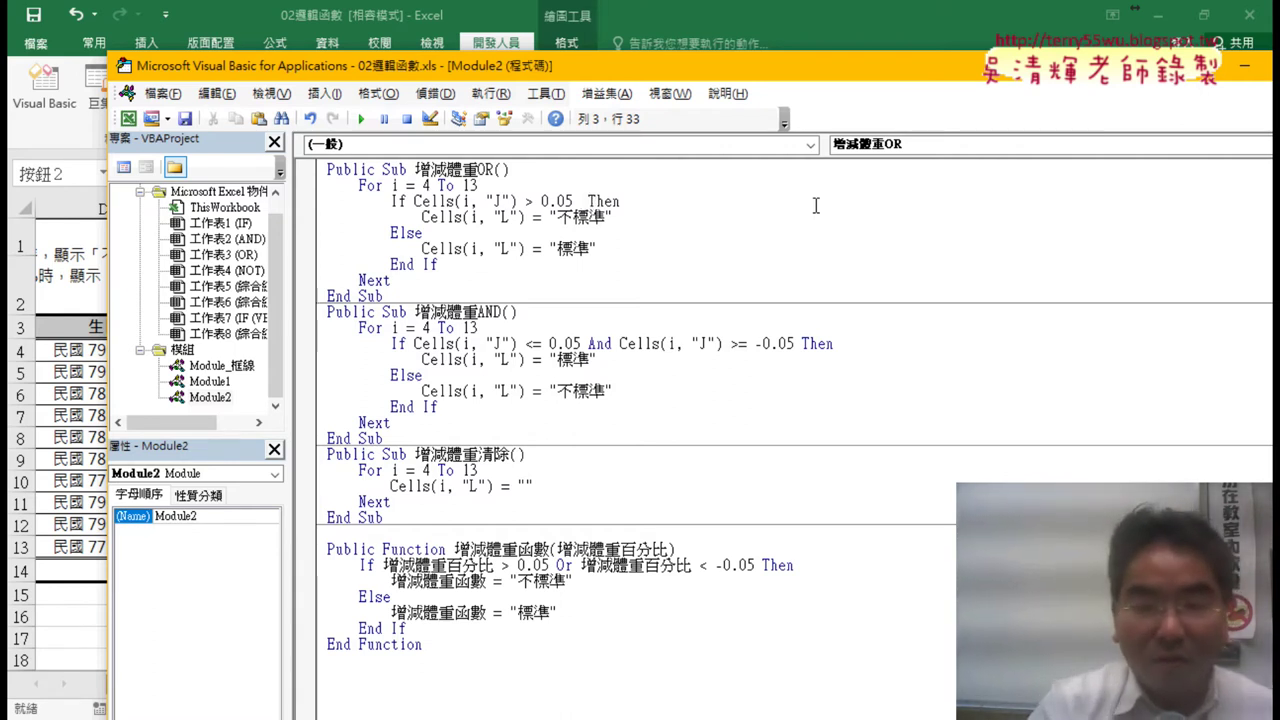
text(or)
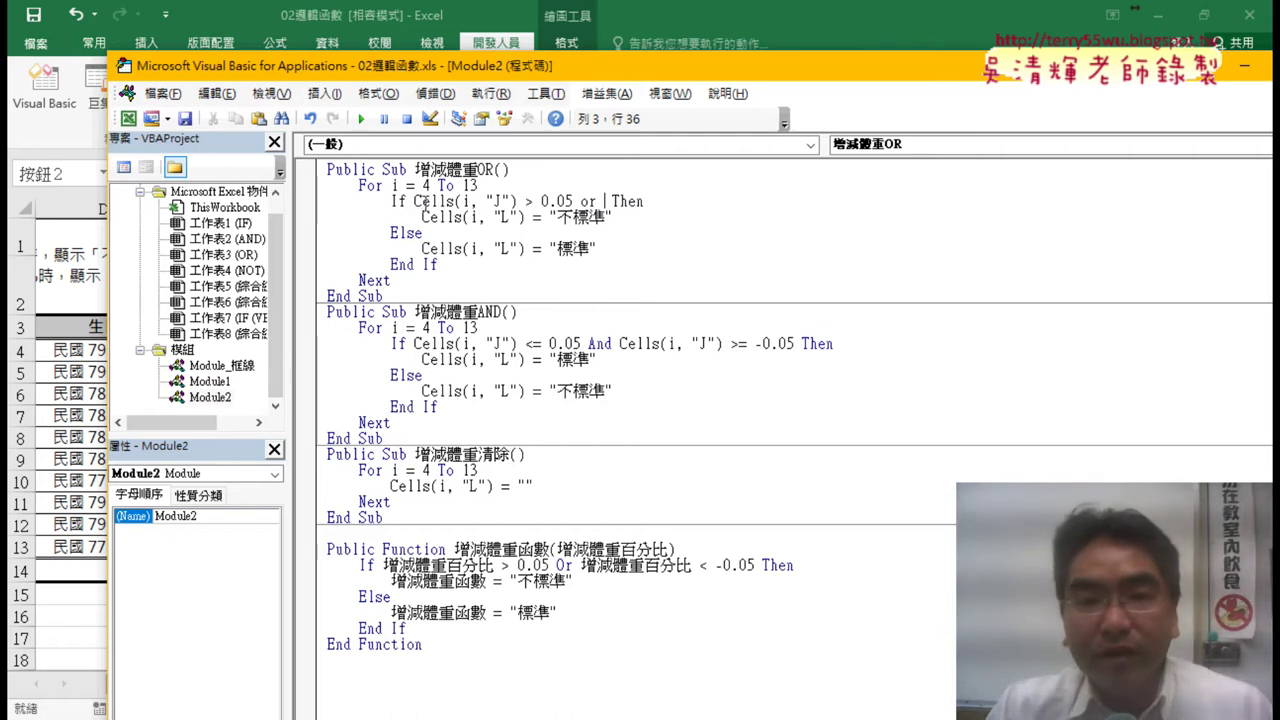
drag(414, 201, 573, 202)
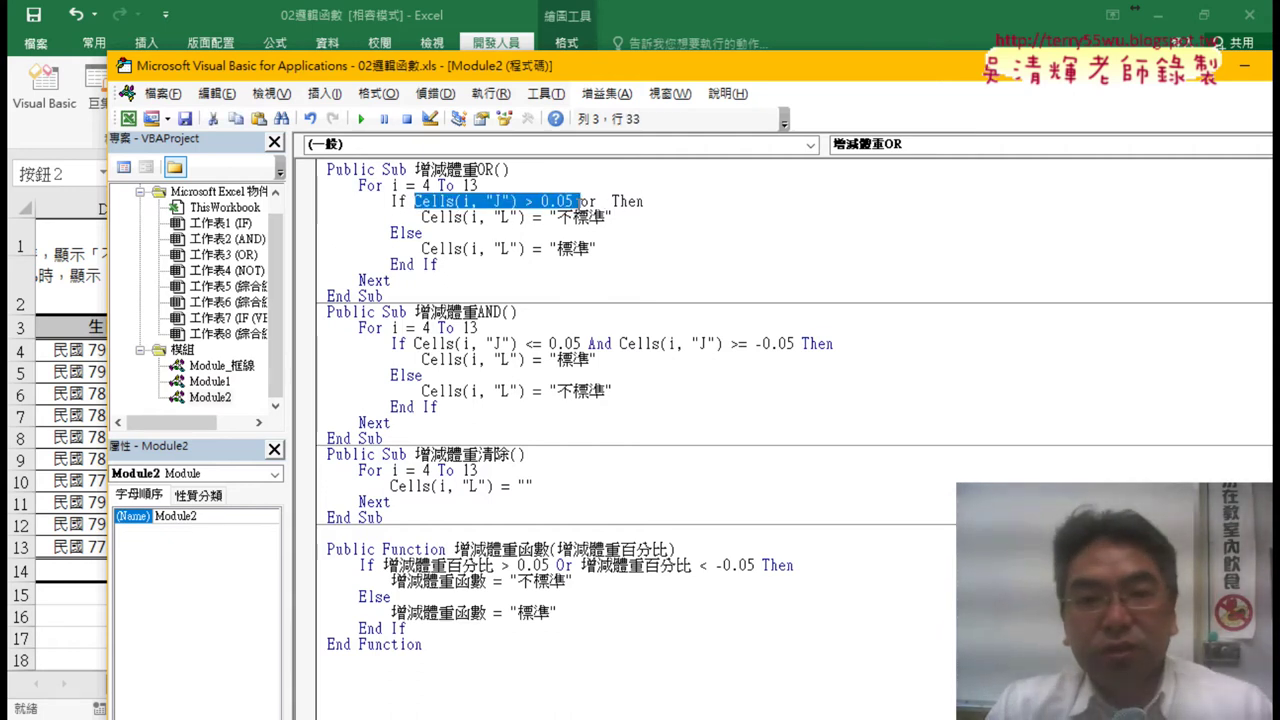
drag(490, 204, 606, 206)
double_click(717, 202)
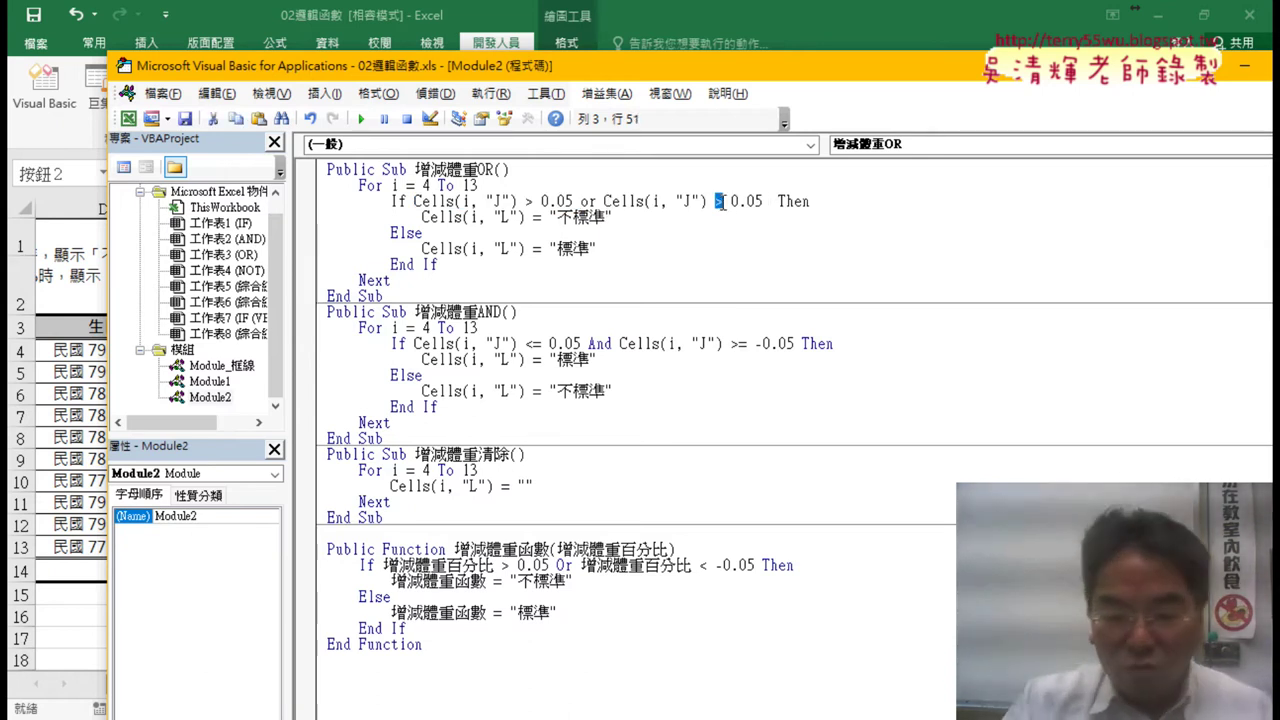
text(<)
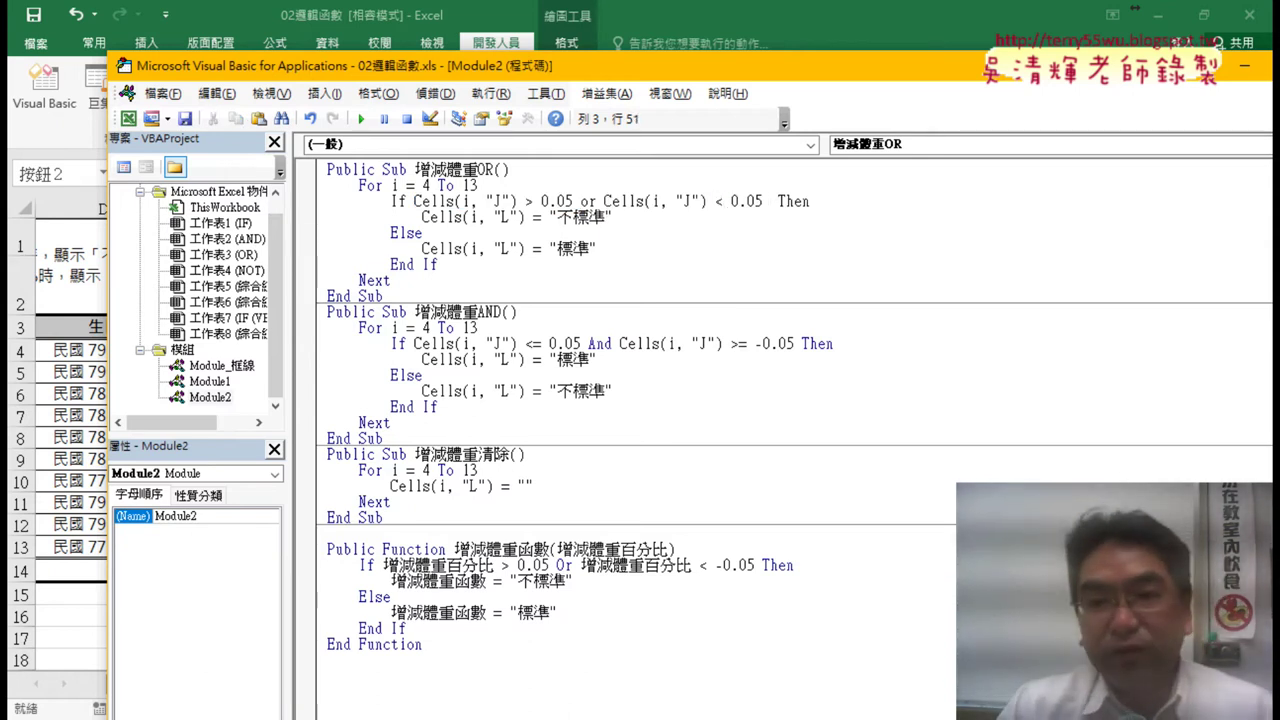
click(731, 201)
text(-)
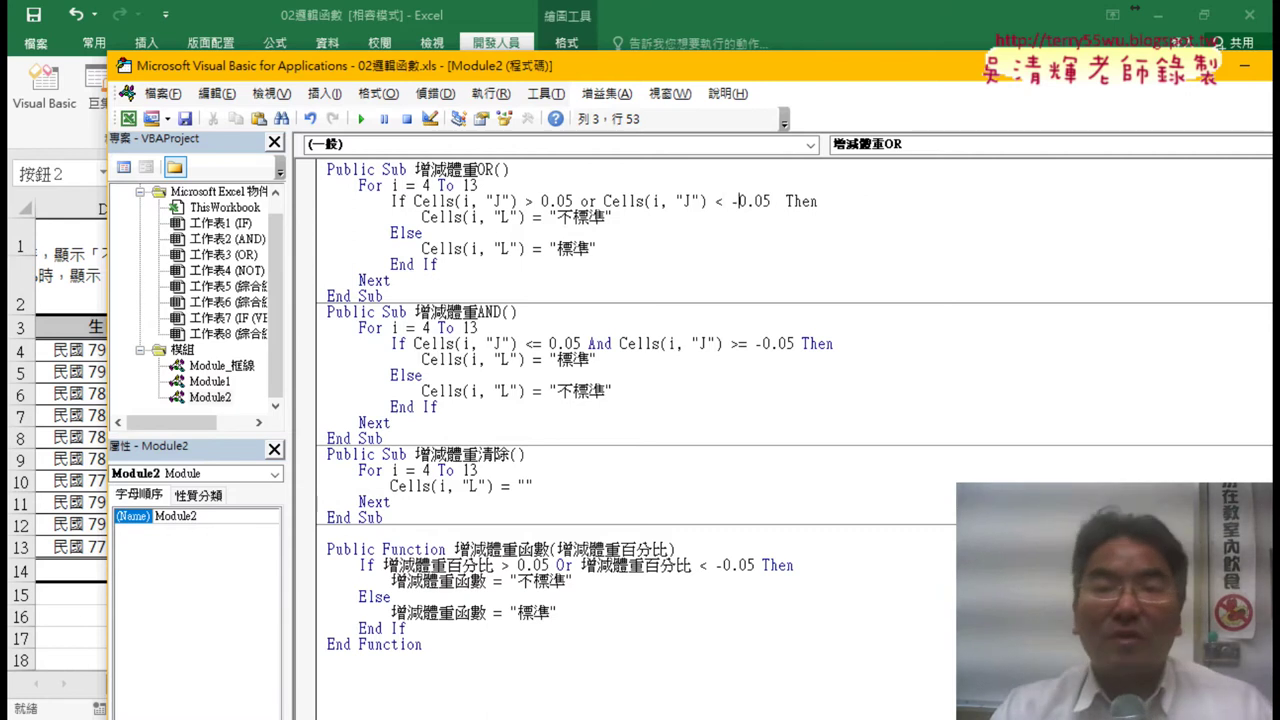
click(800, 281)
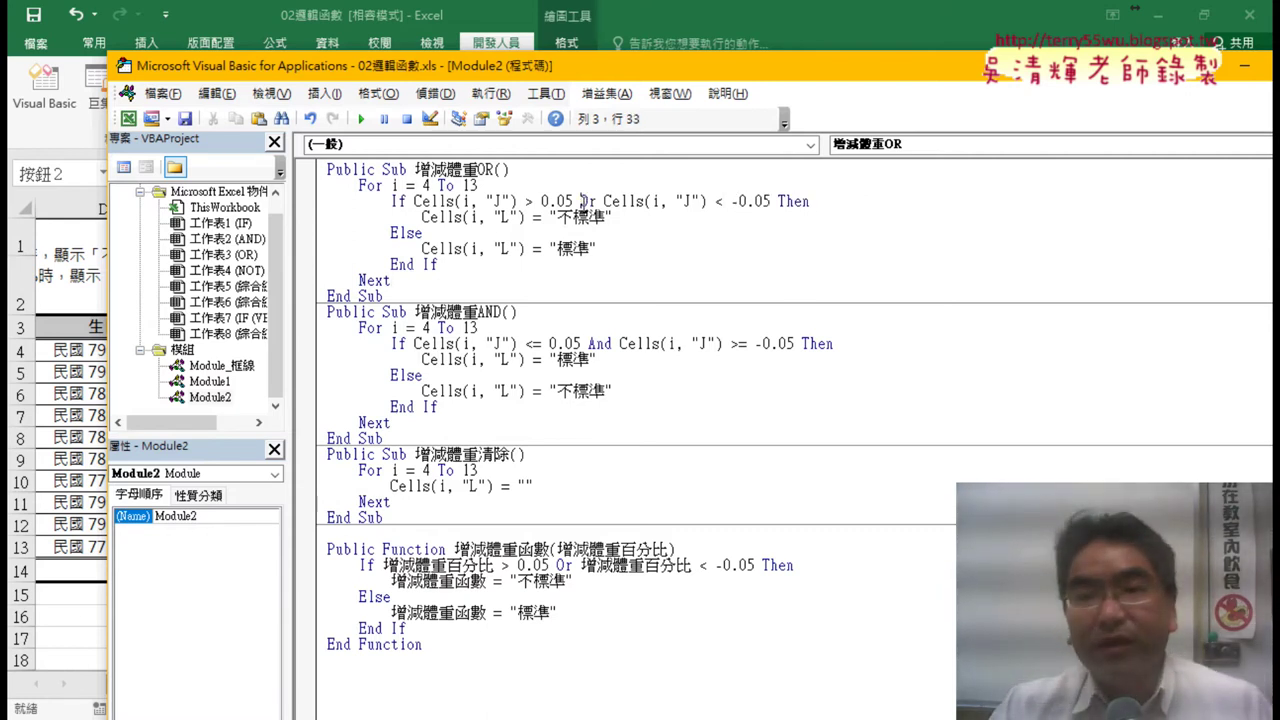
drag(580, 201, 773, 201)
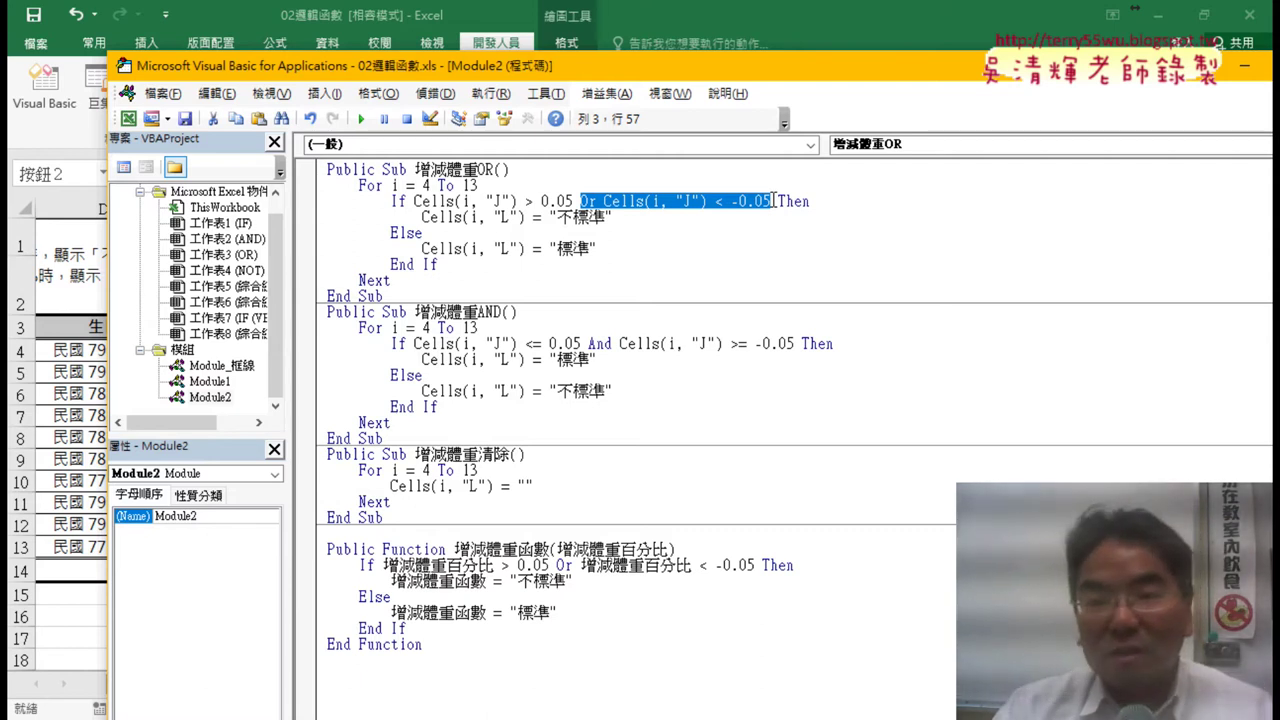
click(779, 201)
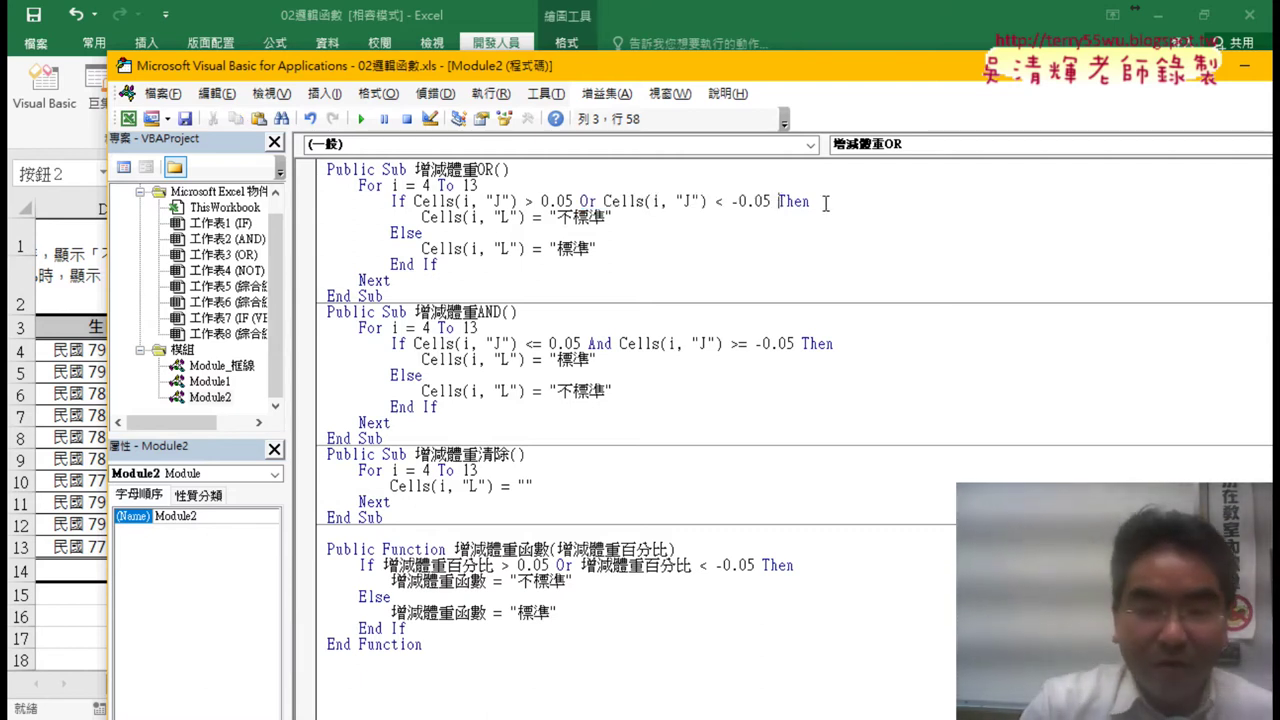
Remove the stray 'or' before Then to finish the OR macro's If line.
text(or)
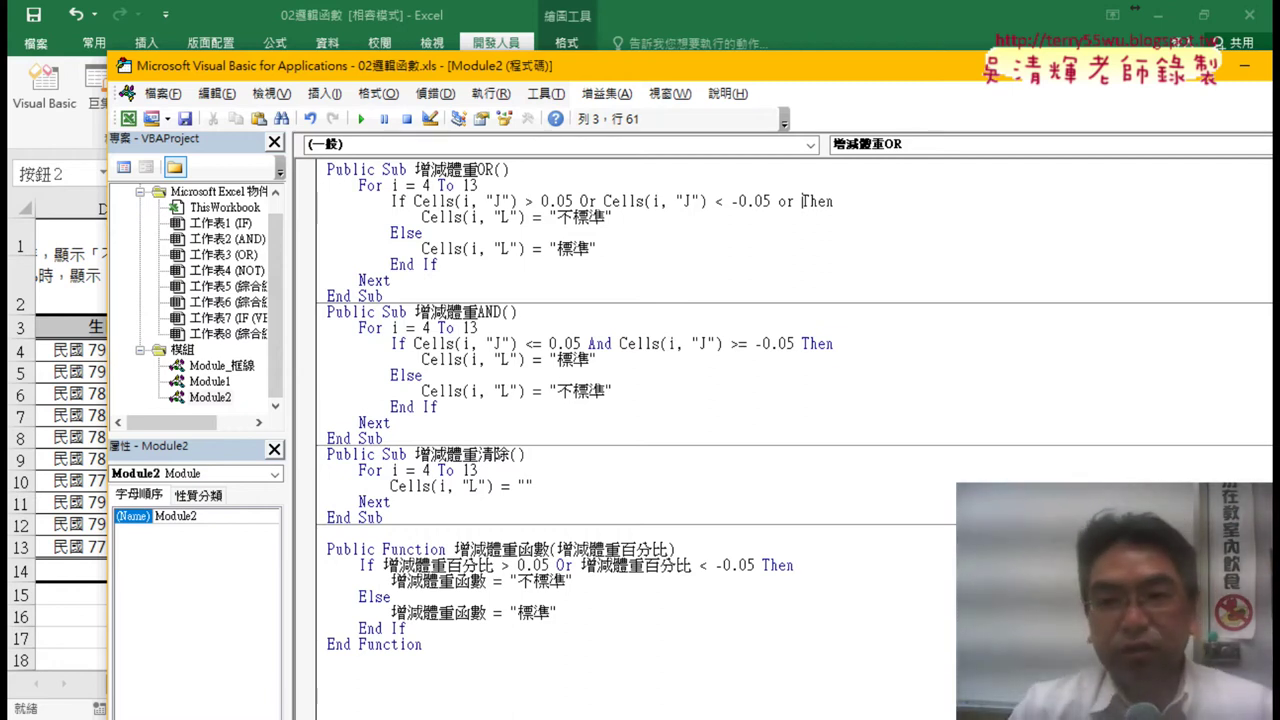
key(BackSpace)
key(BackSpace)
key(BackSpace)
click(715, 292)
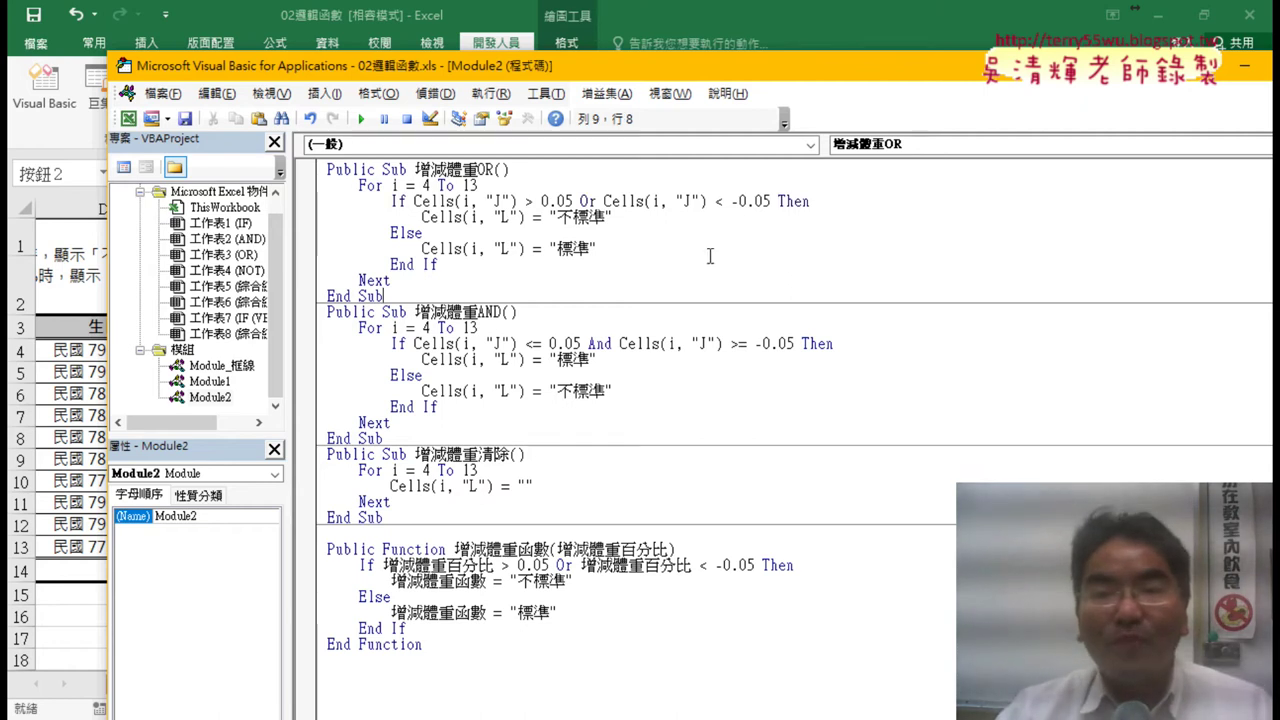
Review the OR macro's result cell, 不標準/標準 lines and Or condition, then return to Excel.
drag(524, 217, 421, 217)
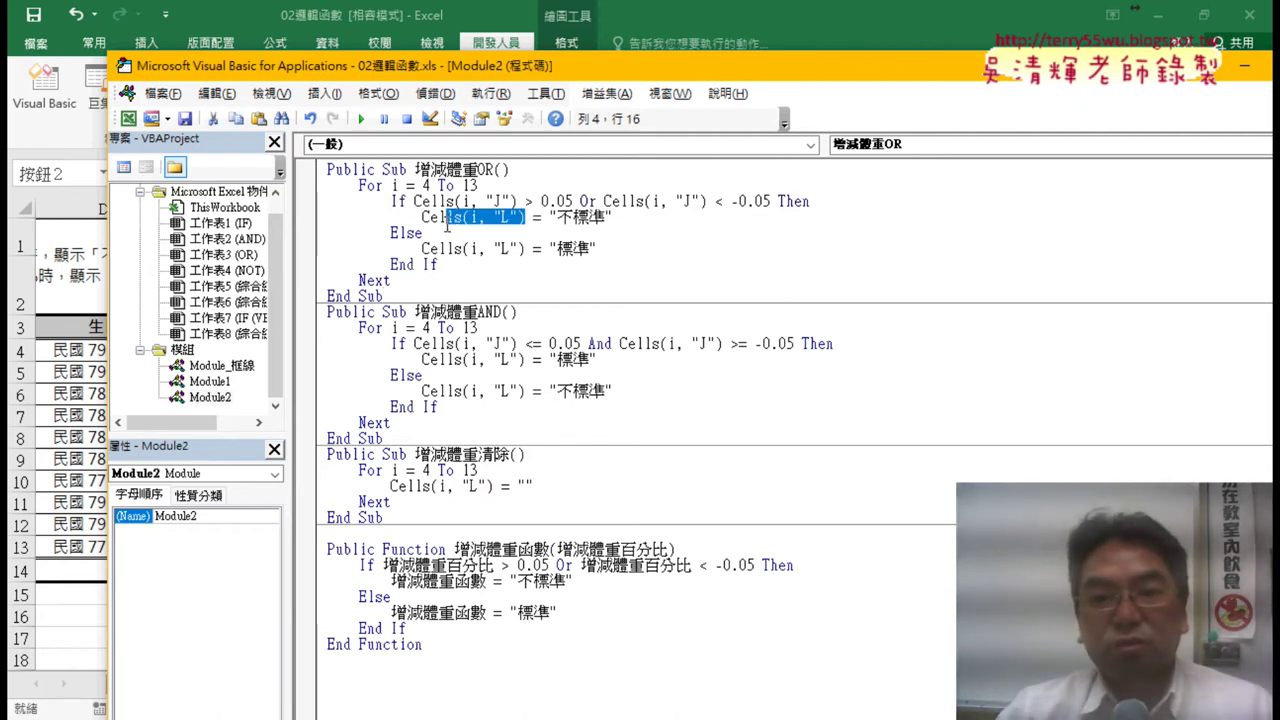
click(570, 217)
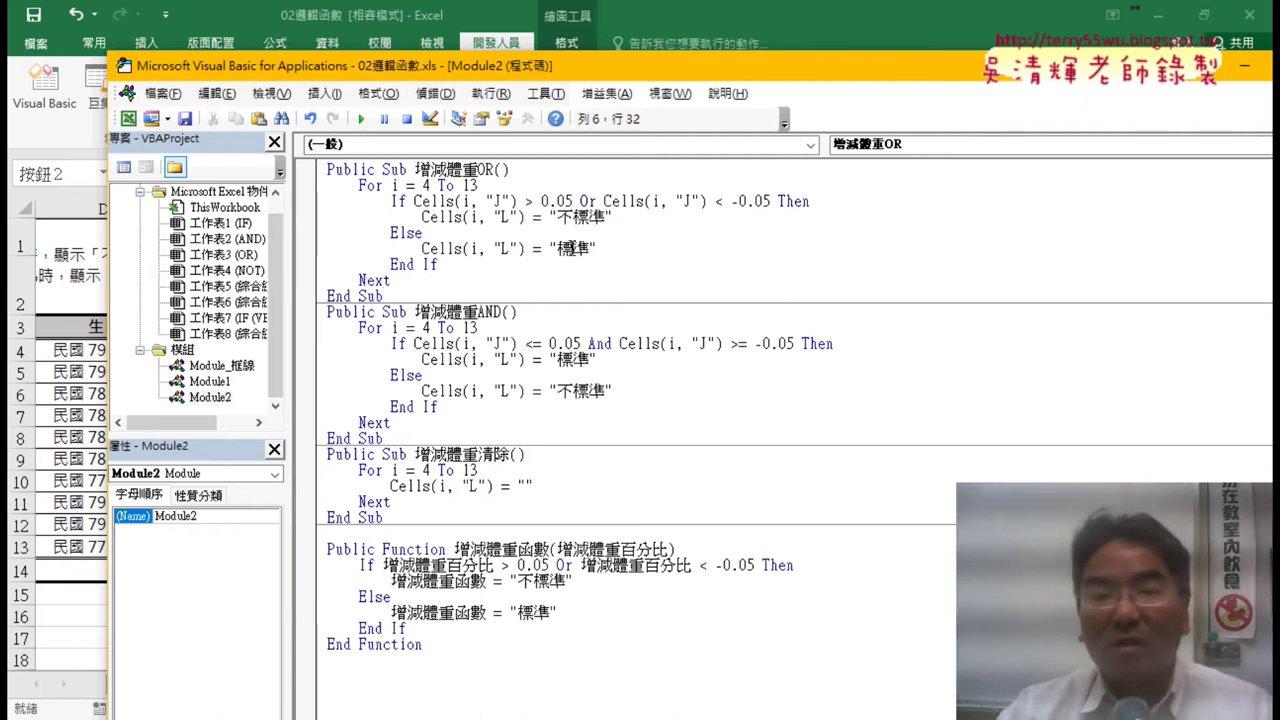
key(Down)
key(Down)
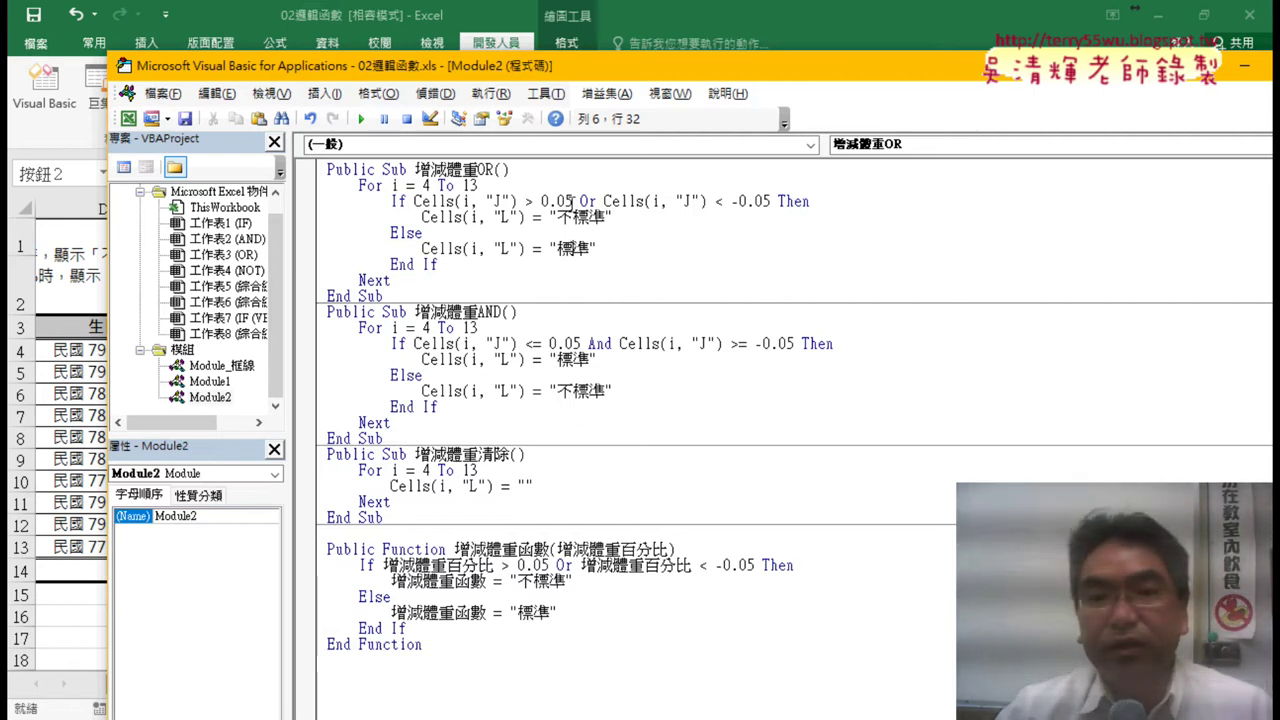
drag(580, 201, 780, 202)
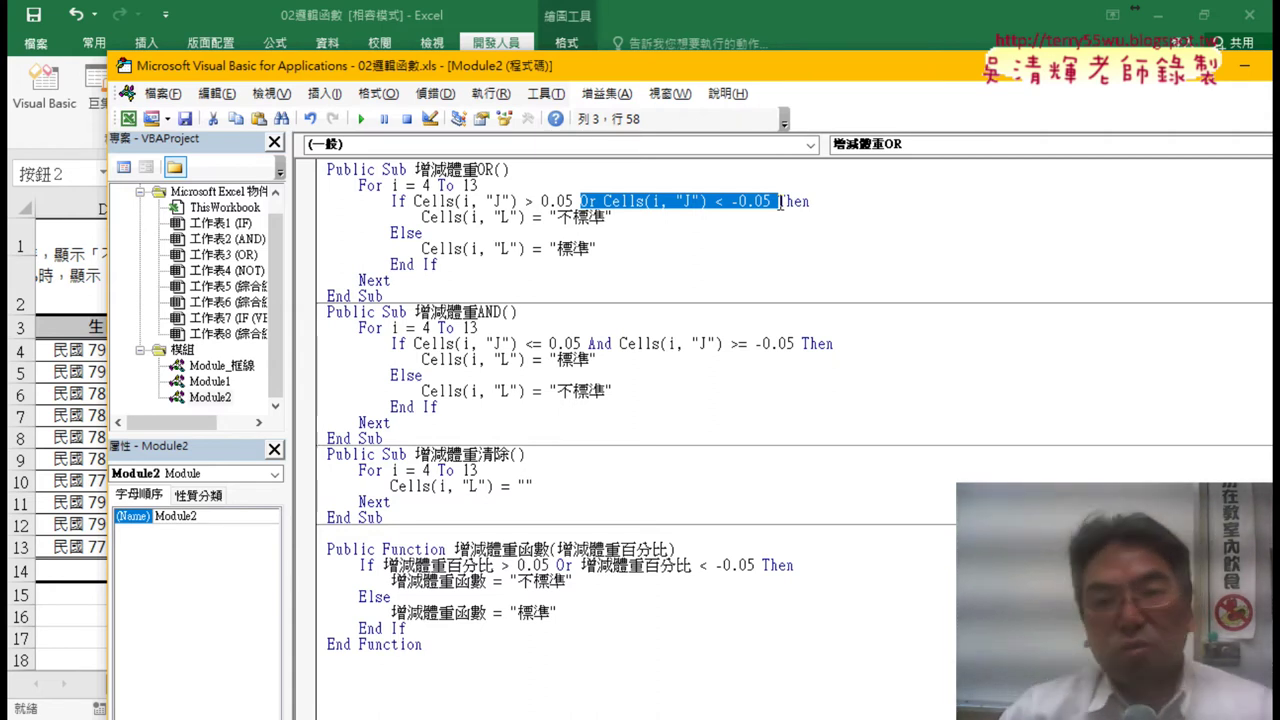
click(797, 11)
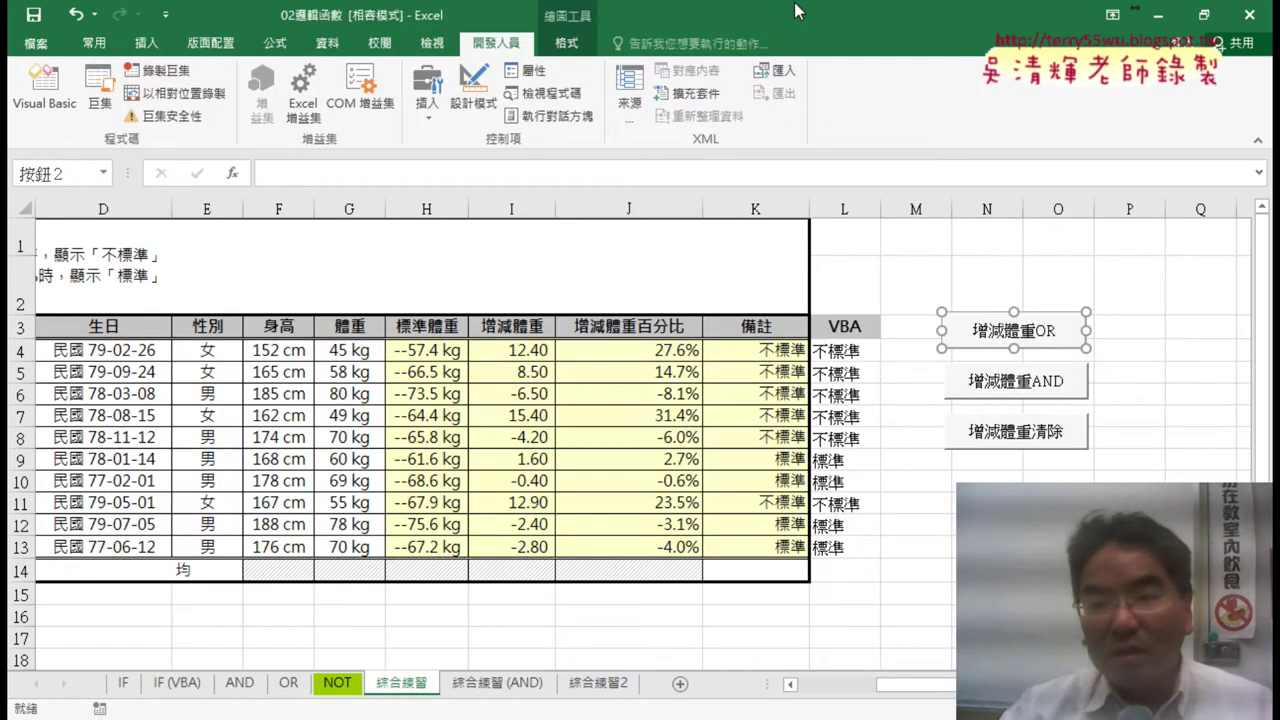
Run the 增減體重AND button to fill column L, then reopen the editor and select the AND macro.
click(1016, 385)
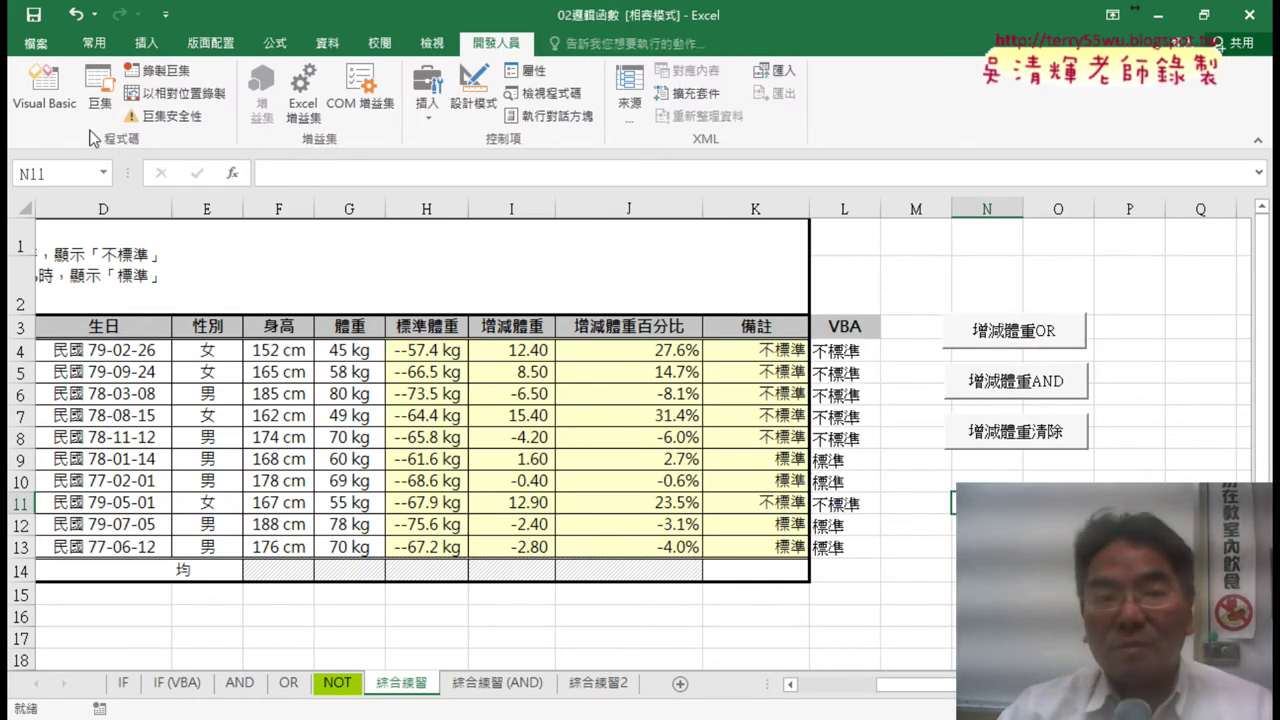
click(57, 112)
drag(384, 438, 317, 320)
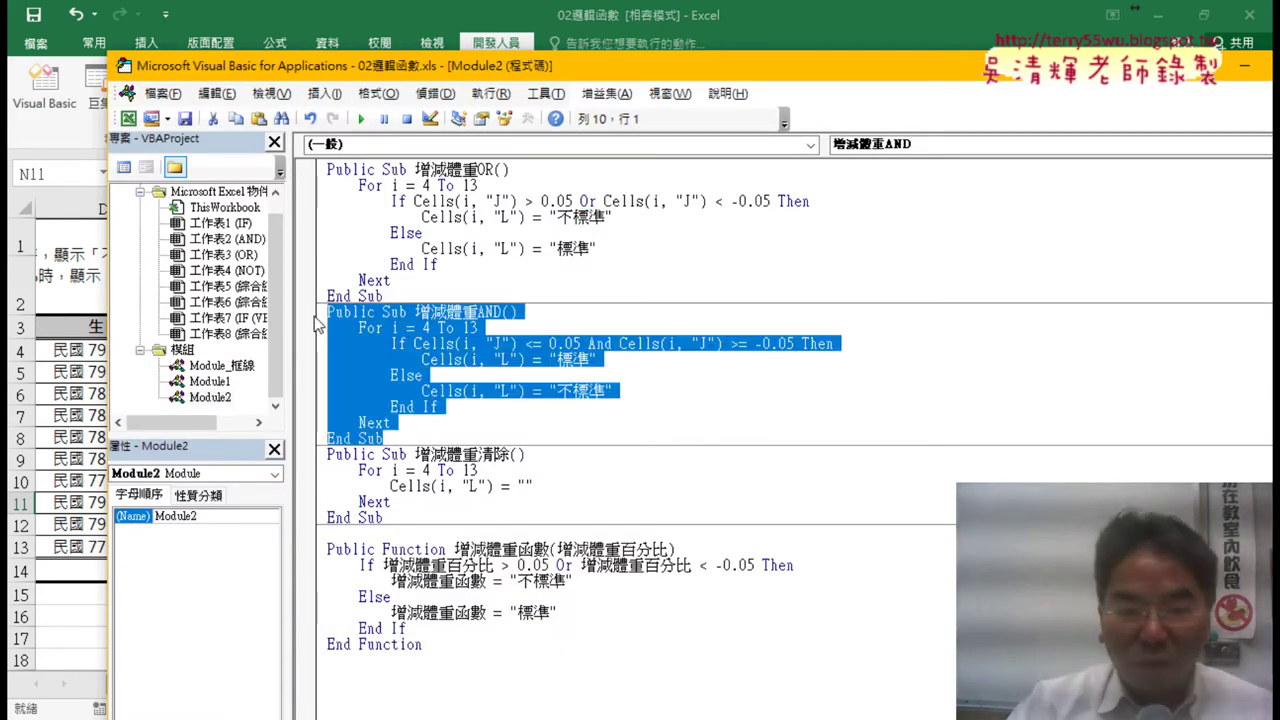
Replace the old 增減體重AND with a pasted copy of 增減體重OR renamed 增減體重AND.
key(Delete)
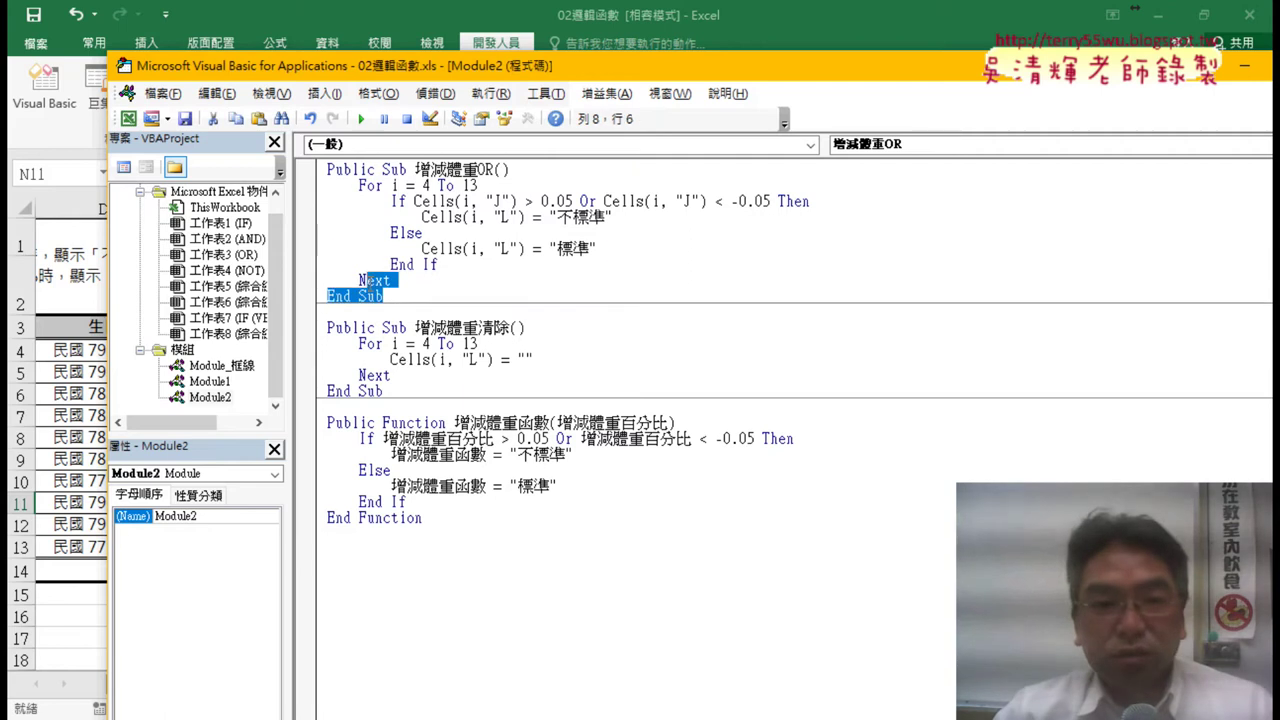
key(ctrl+shift+Home)
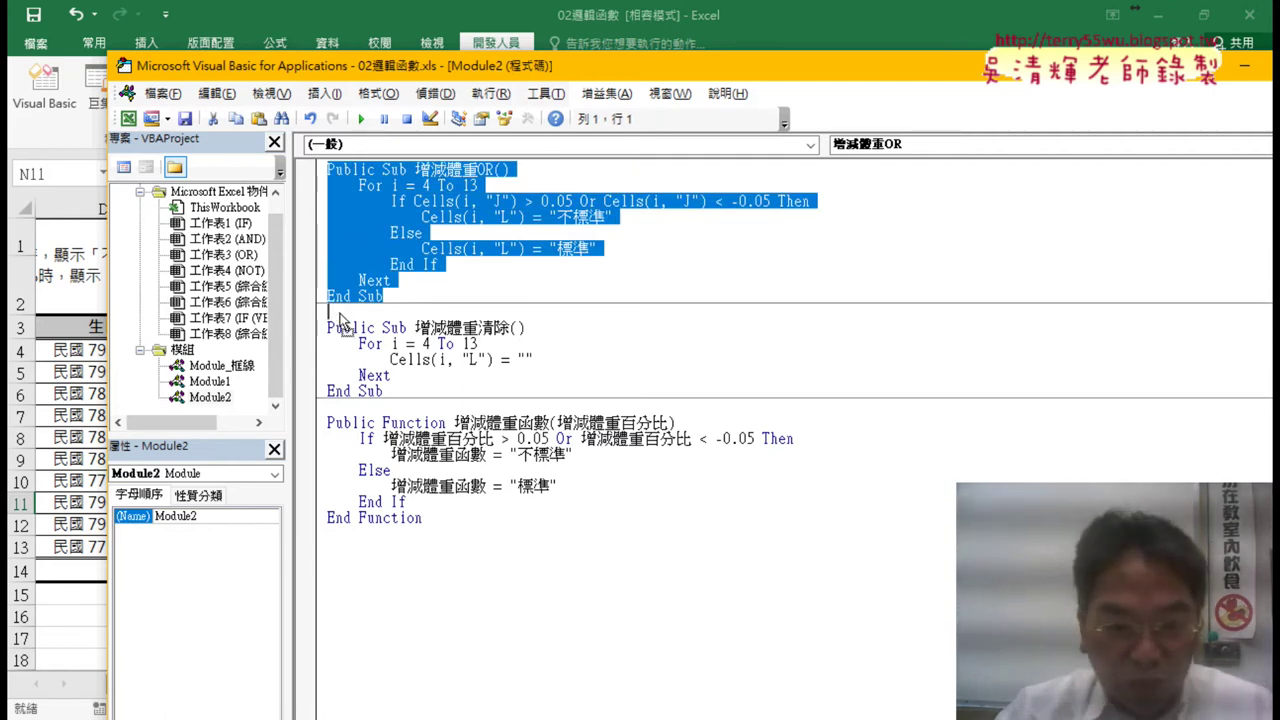
key(ctrl+c)
click(327, 312)
key(ctrl+v)
drag(477, 312, 494, 312)
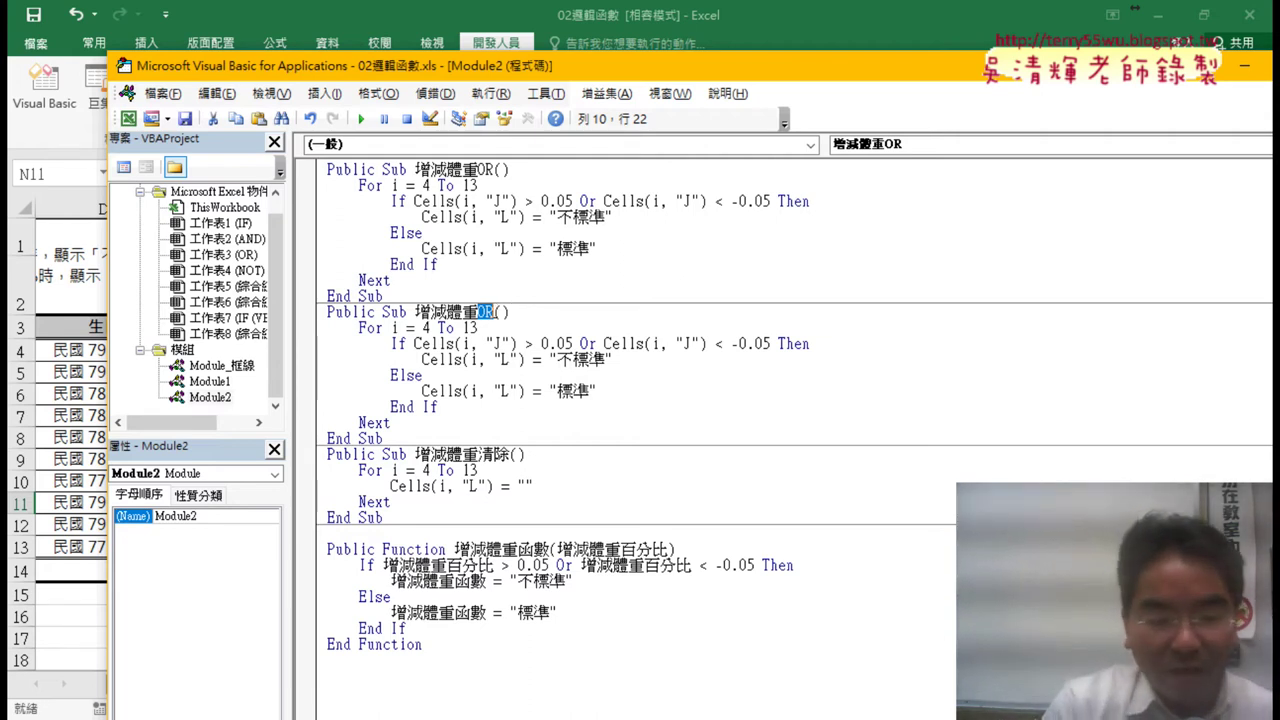
text(AND)
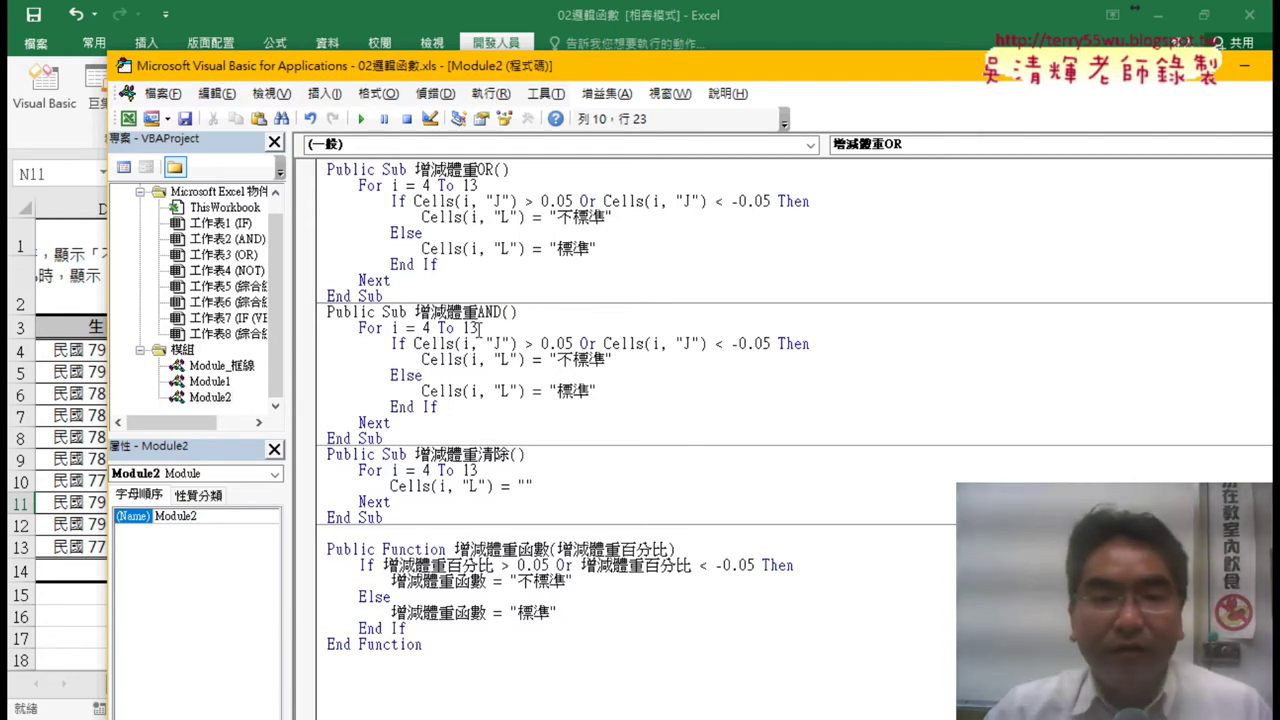
Change the copied macro's first comparison from > 0.05 to <= 0.05.
drag(479, 328, 357, 333)
click(390, 423)
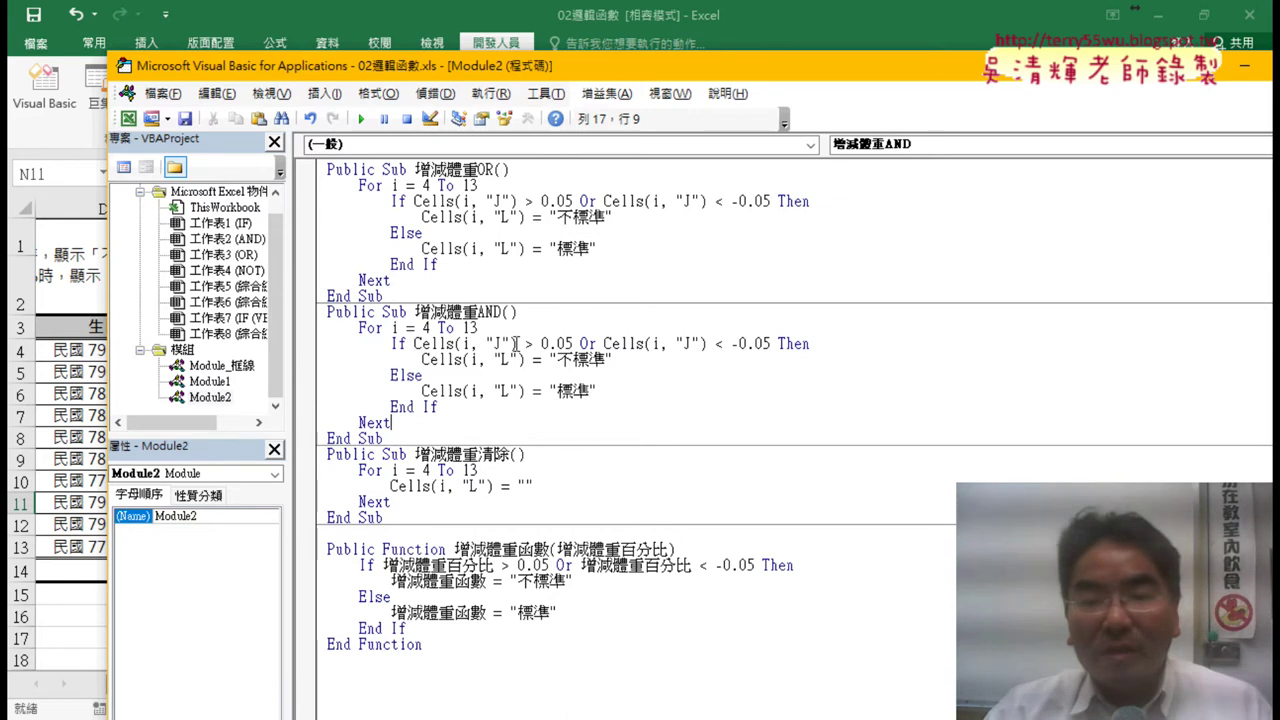
drag(535, 343, 525, 343)
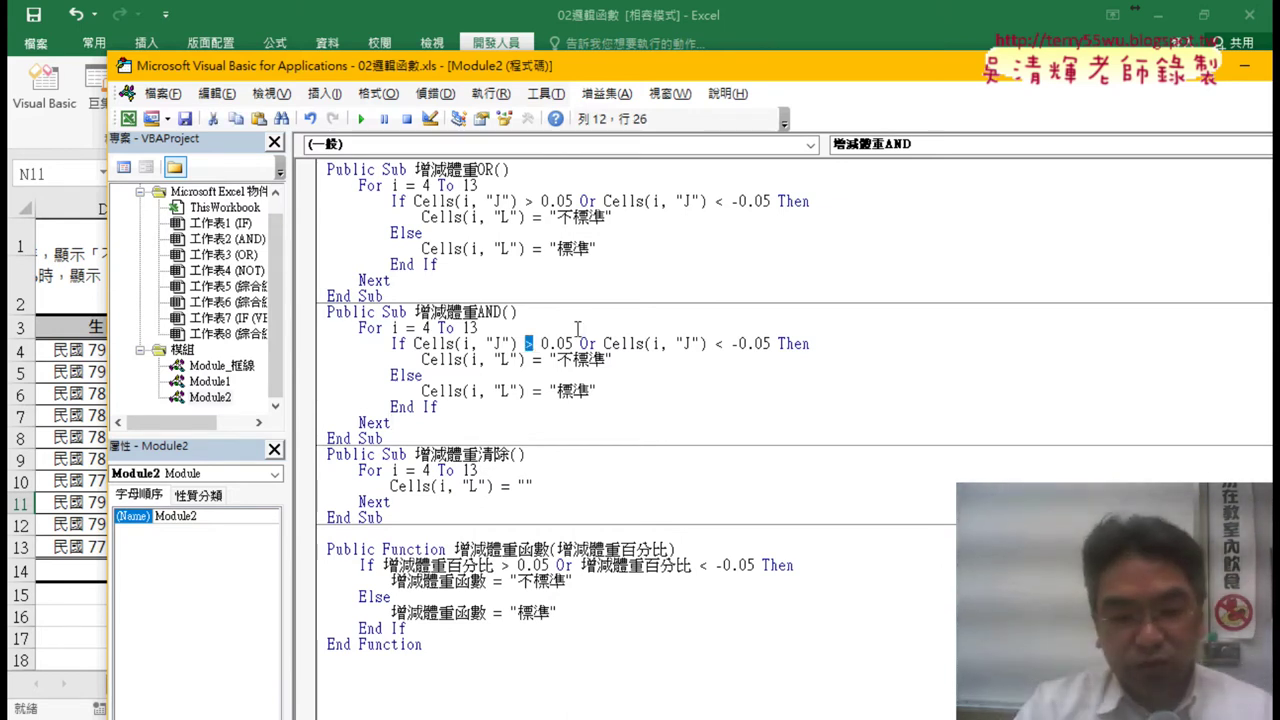
text(<)
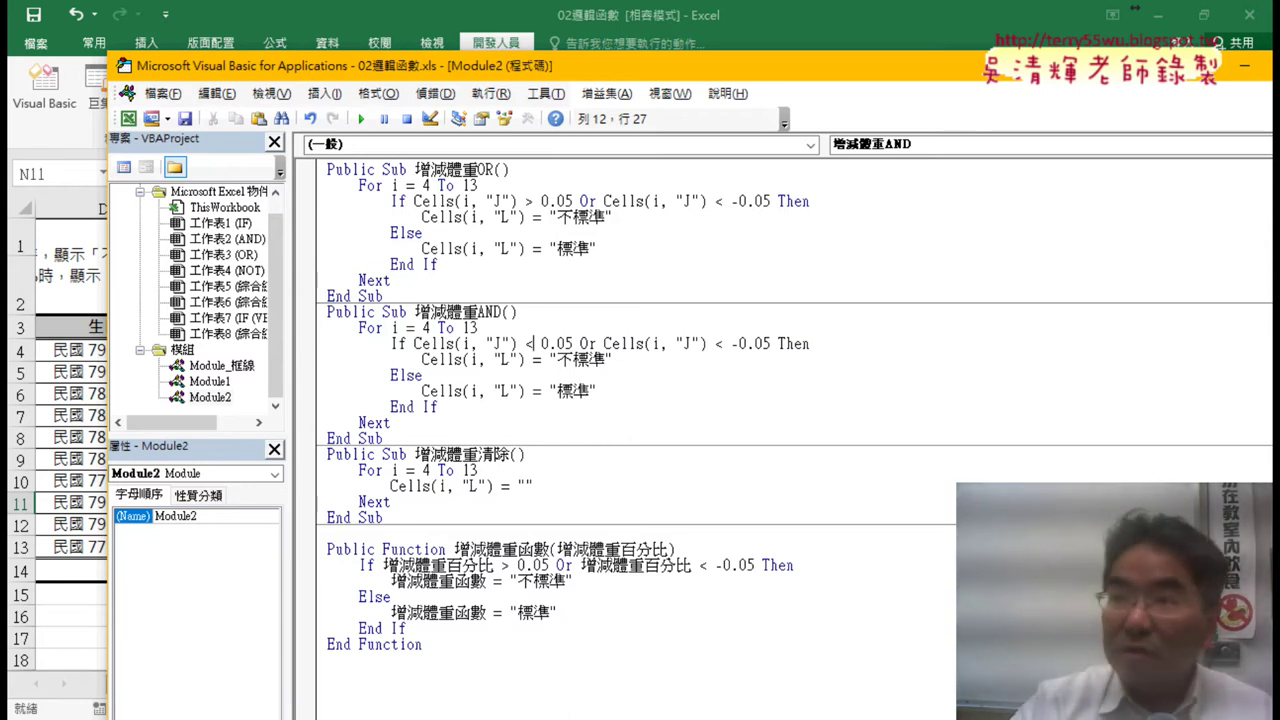
text(=)
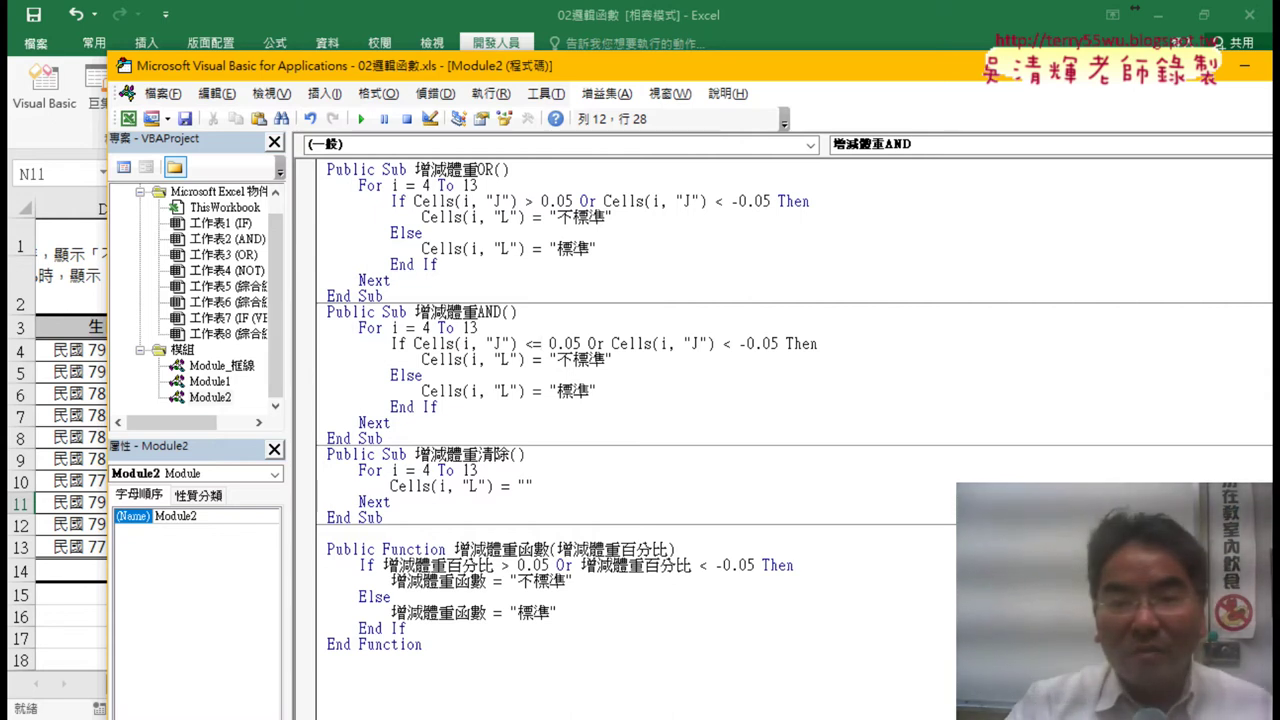
key(BackSpace)
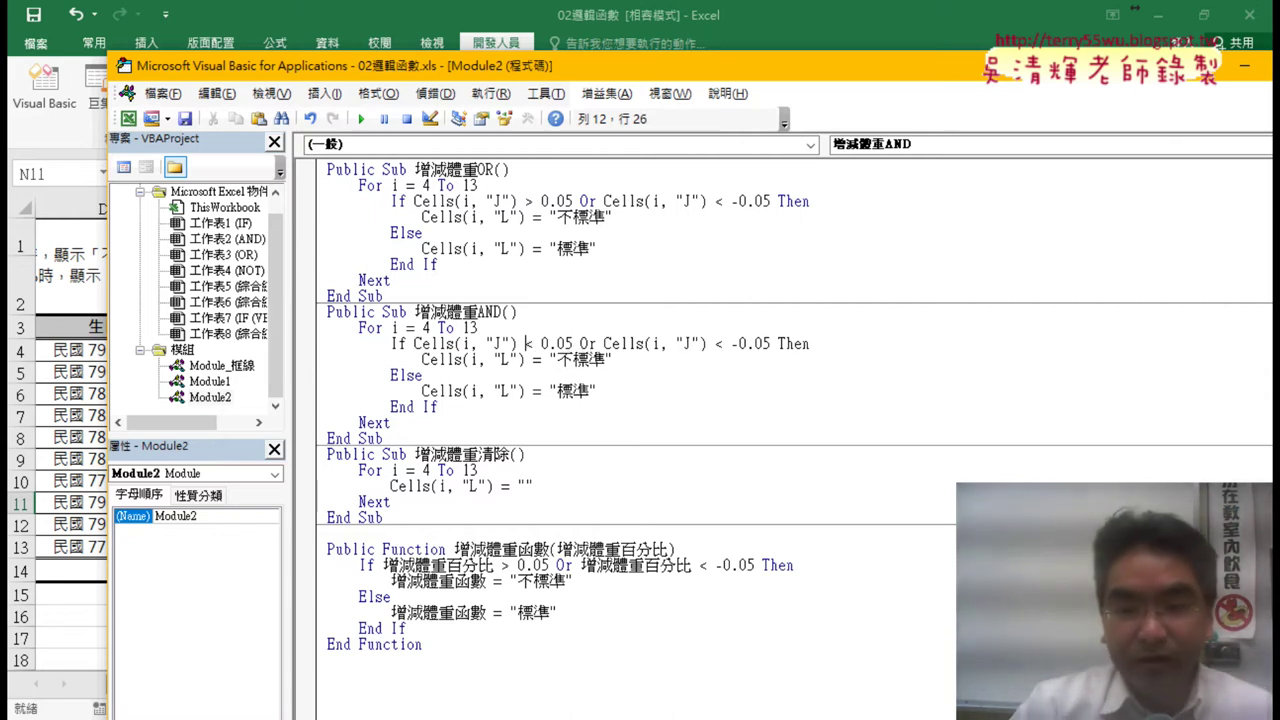
text(>)
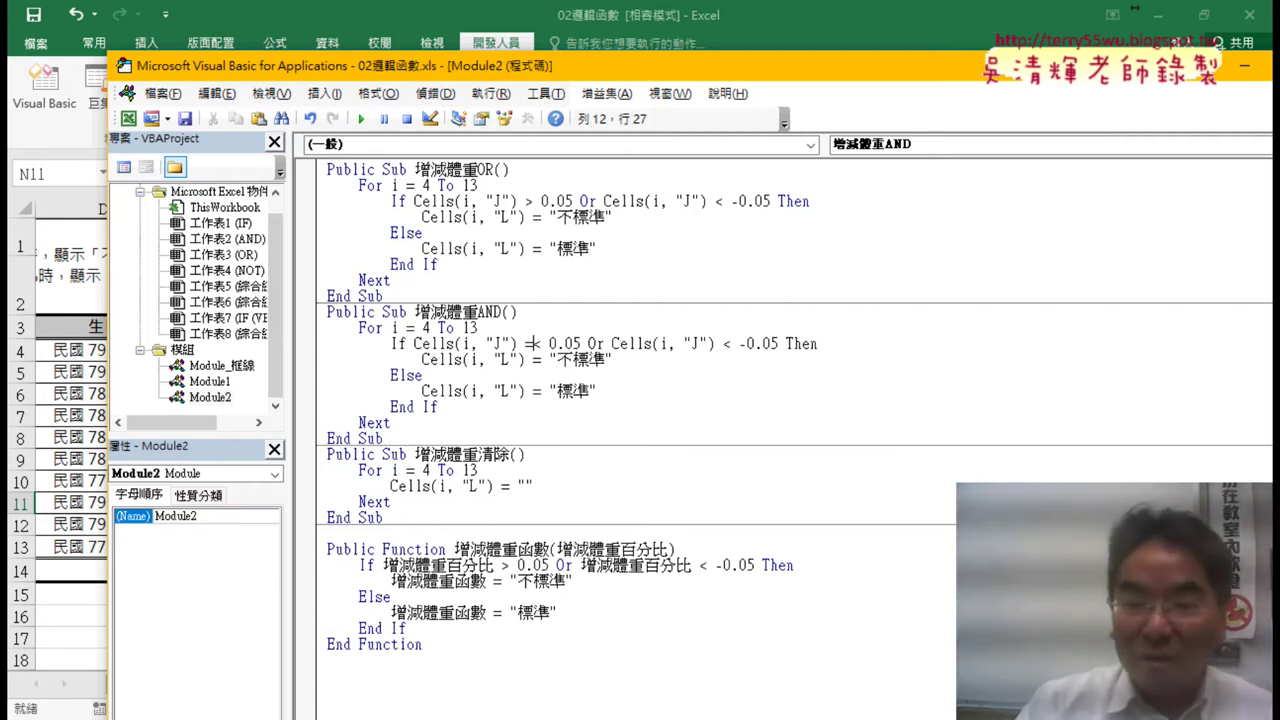
key(BackSpace)
text(<=)
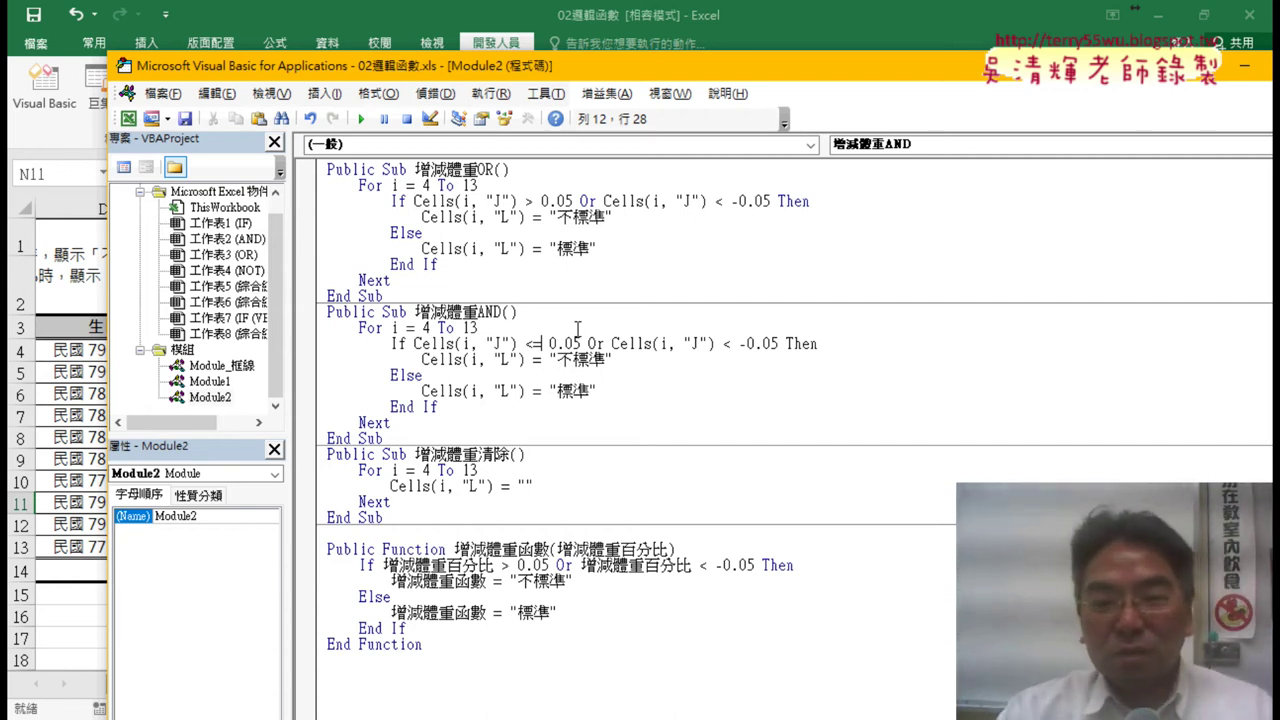
Rewrite the AND macro's condition as <= 0.05 And >= -0.05.
double_click(596, 343)
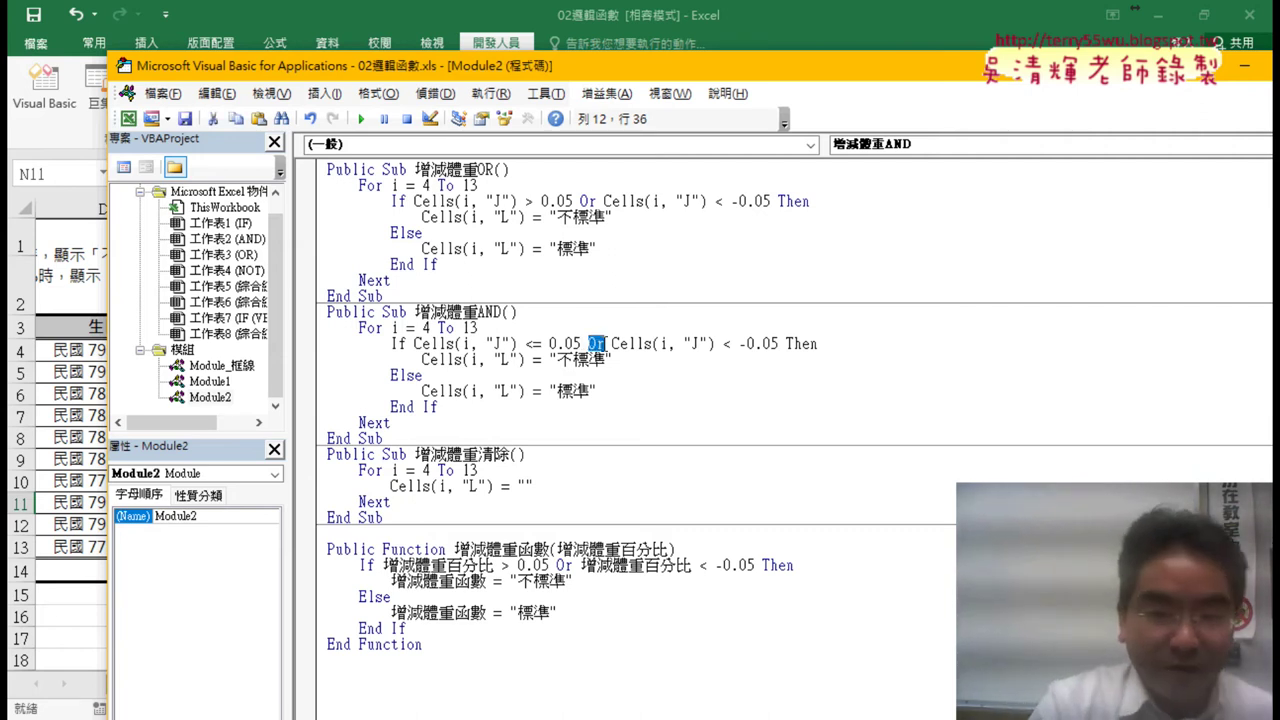
text(an)
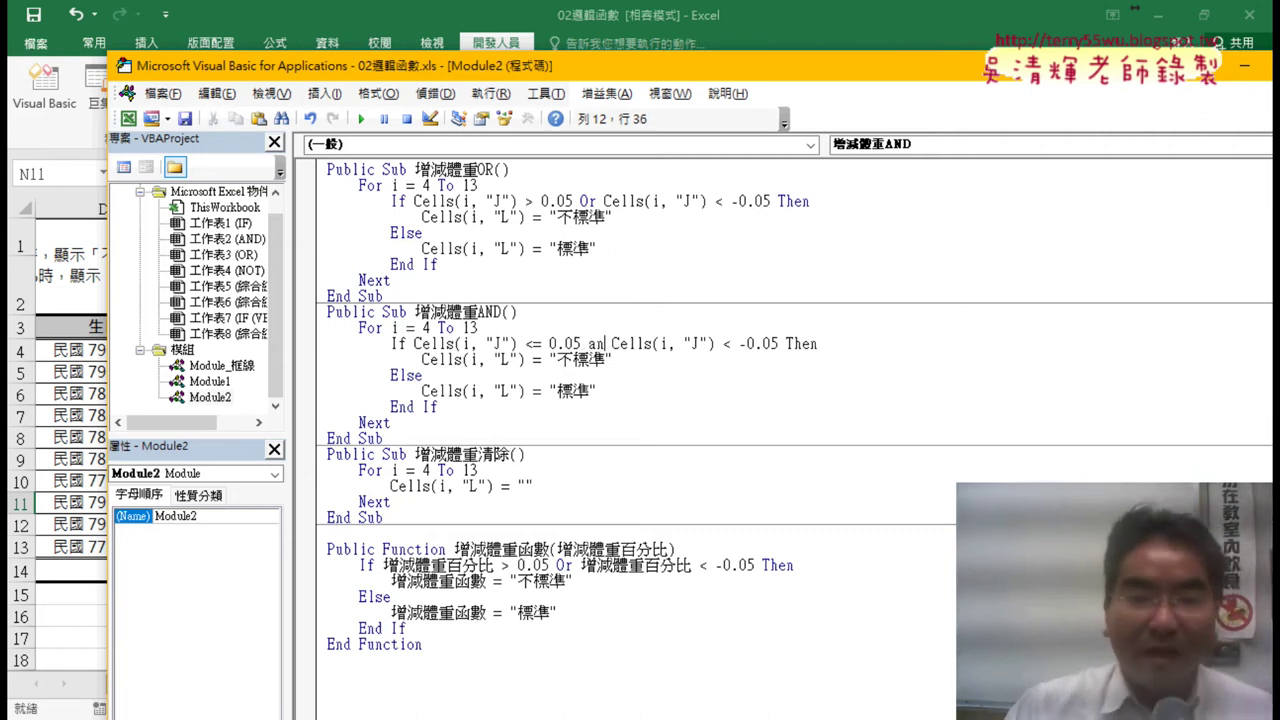
text(d)
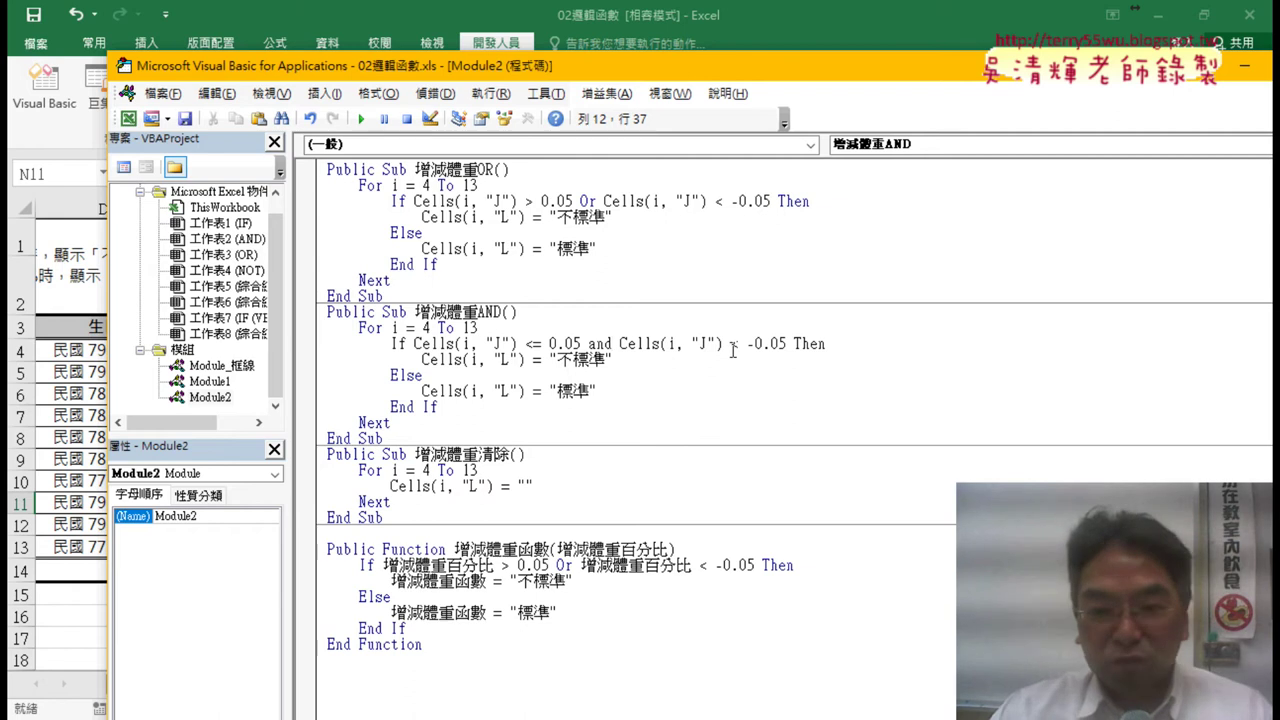
double_click(733, 344)
text(>)
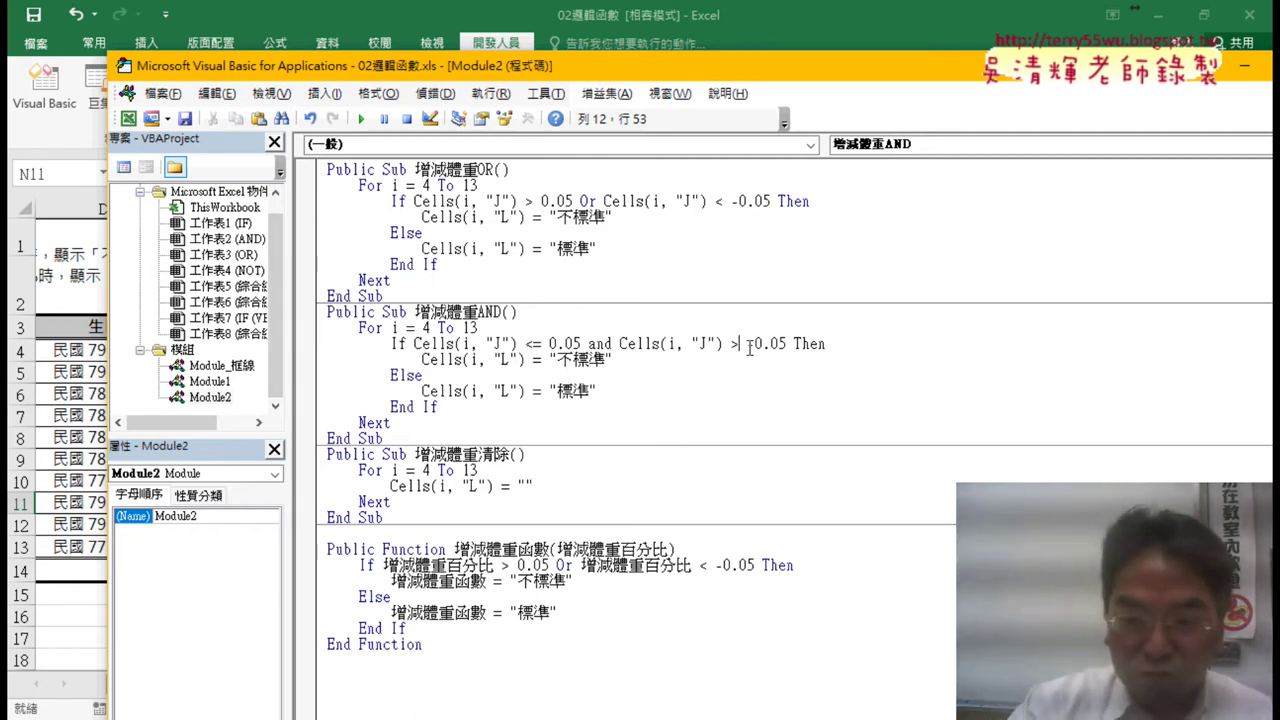
text(=)
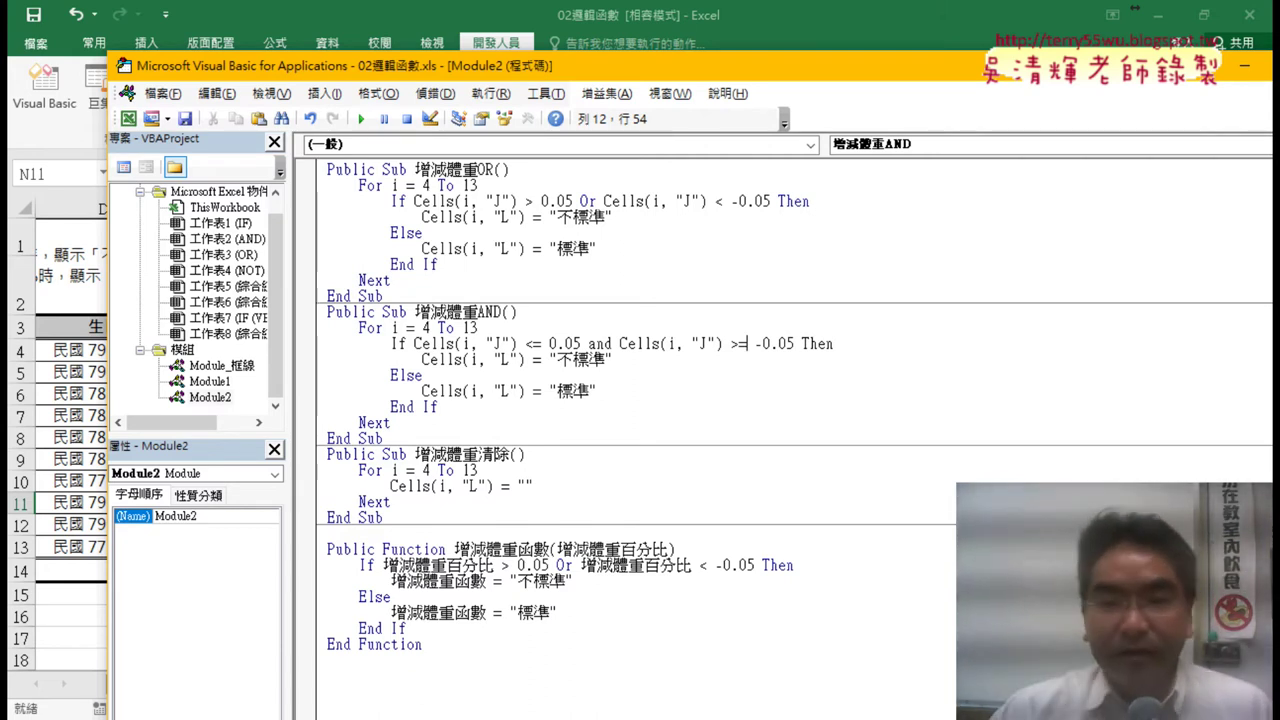
double_click(506, 359)
Move 不 from the Then result to the Else result, giving 標準 when true and 不標準 otherwise.
double_click(565, 359)
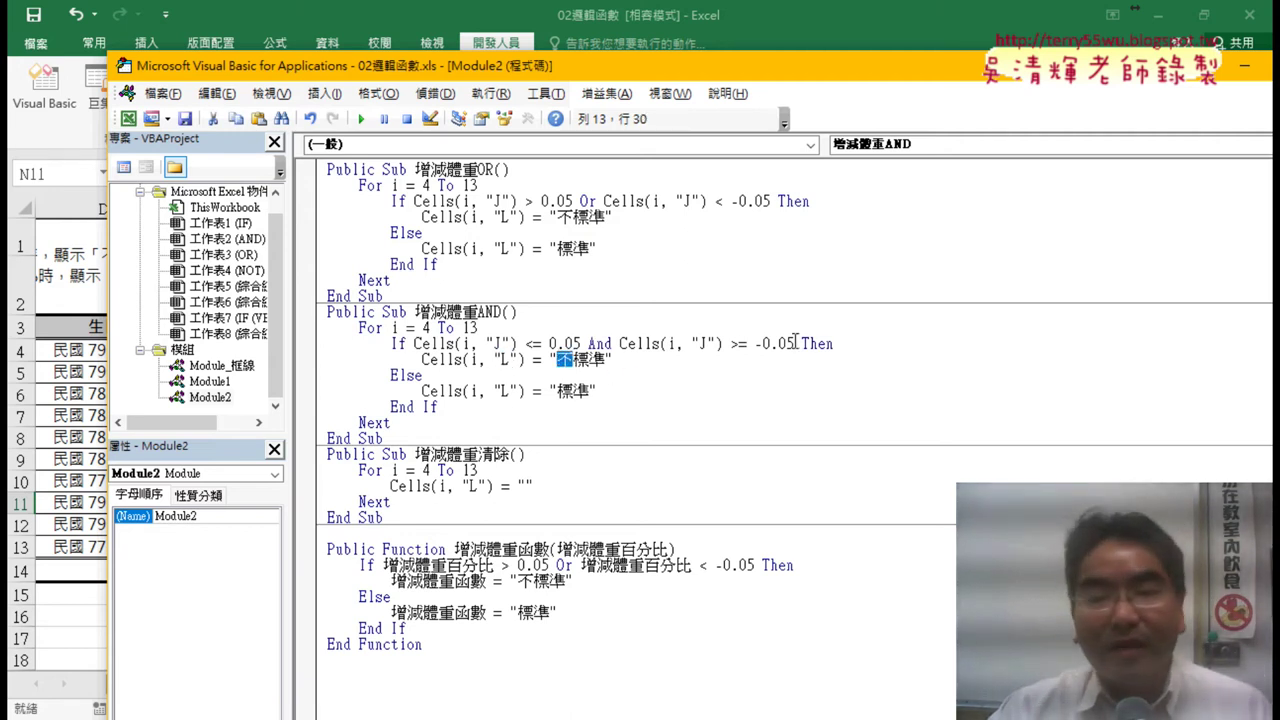
drag(796, 343, 416, 344)
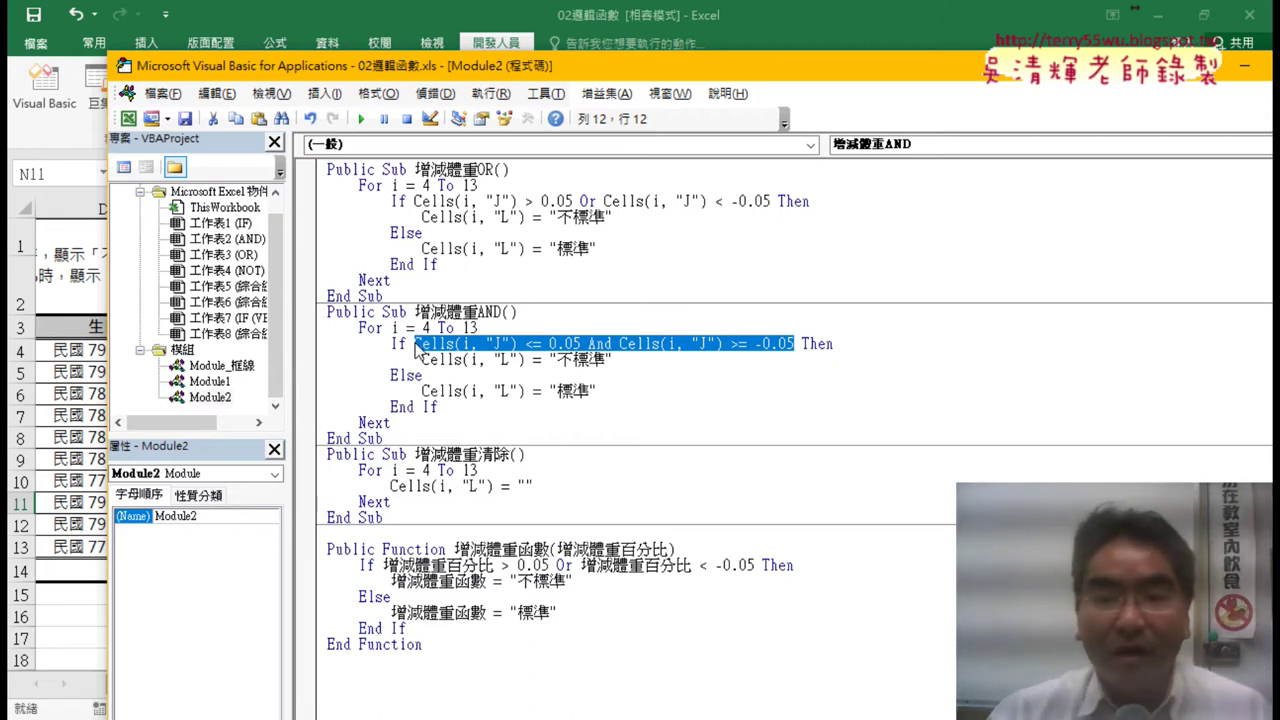
double_click(565, 359)
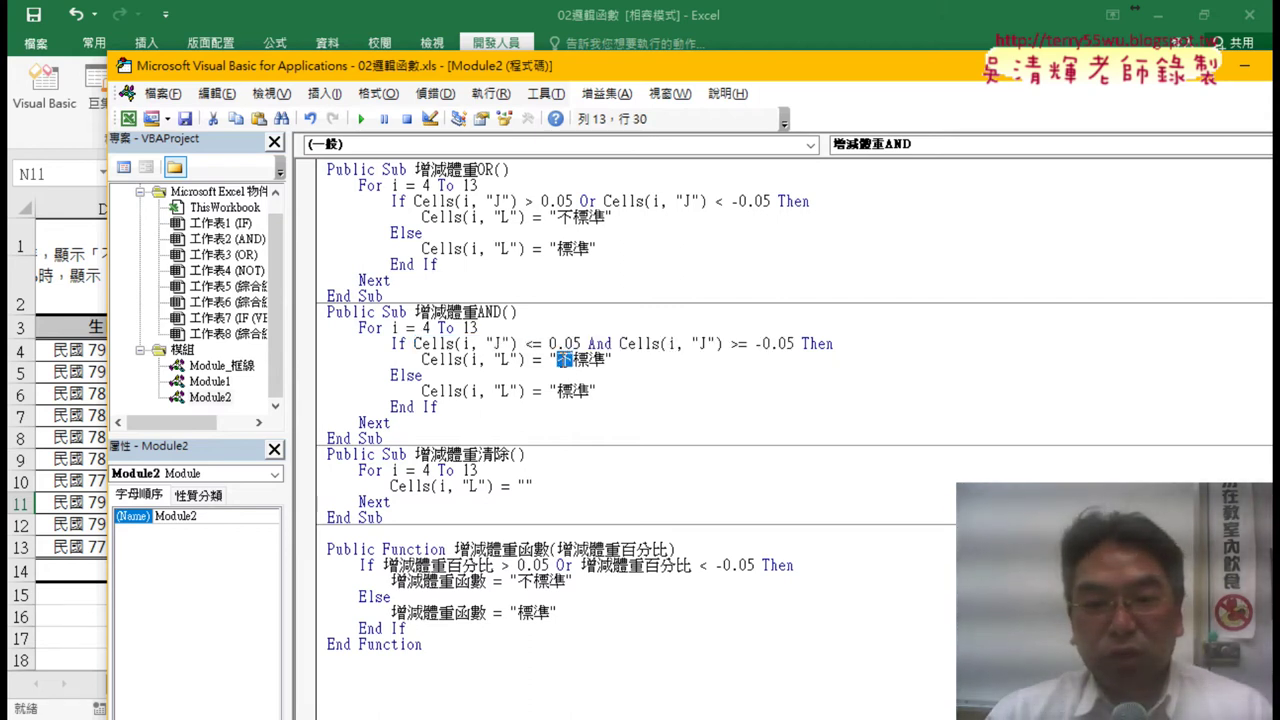
drag(565, 359, 557, 391)
click(640, 395)
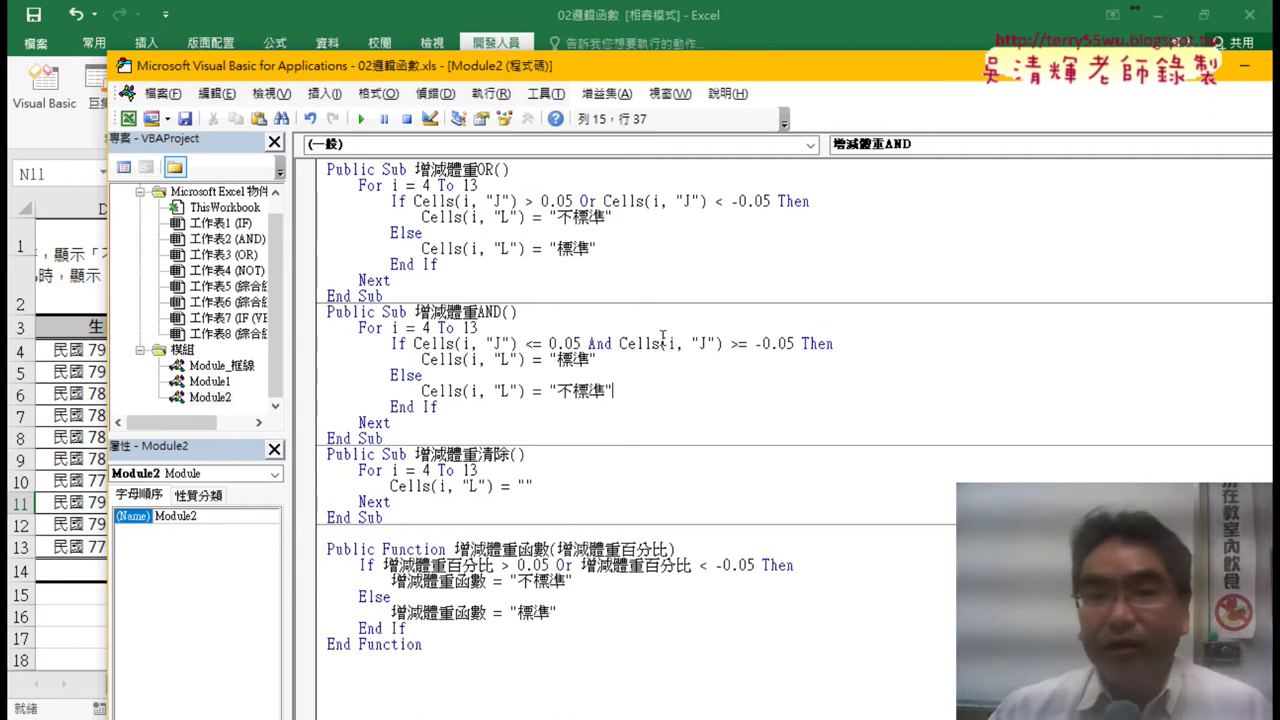
drag(873, 73, 817, 69)
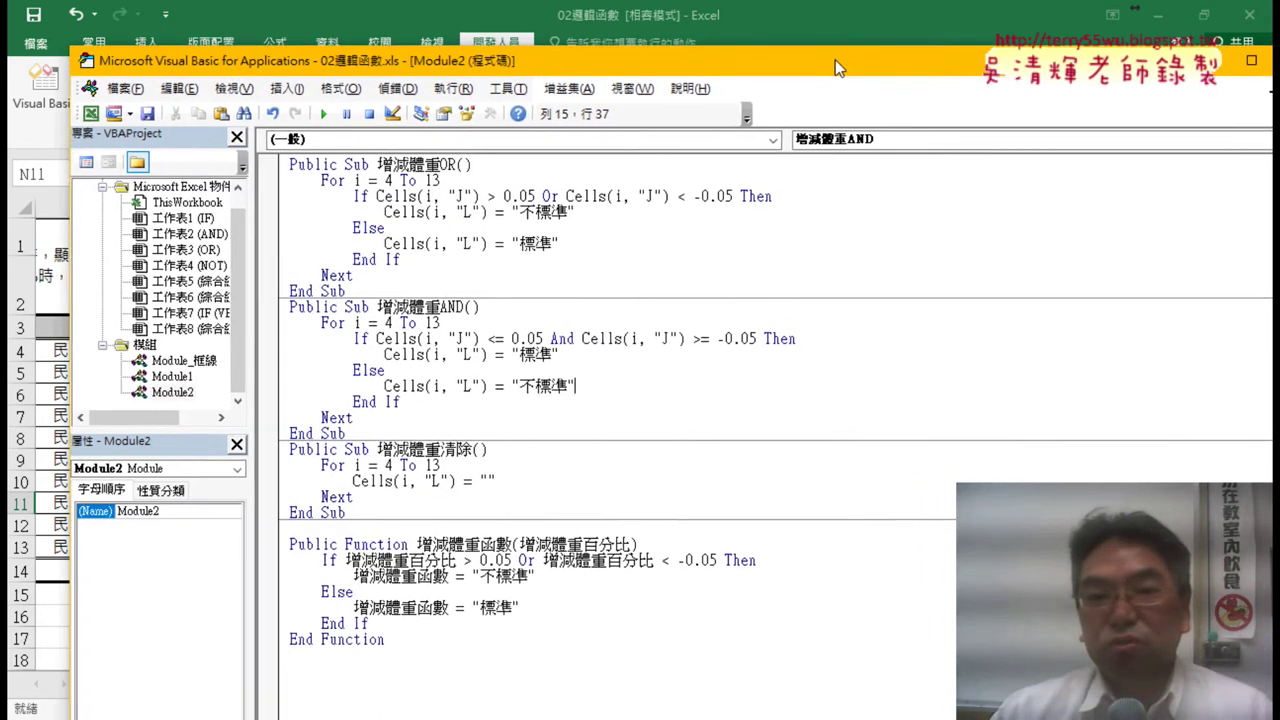
Walk through the OR result lines and the 增減體重清除 loop emptying column L, then return to Excel.
drag(556, 212, 366, 212)
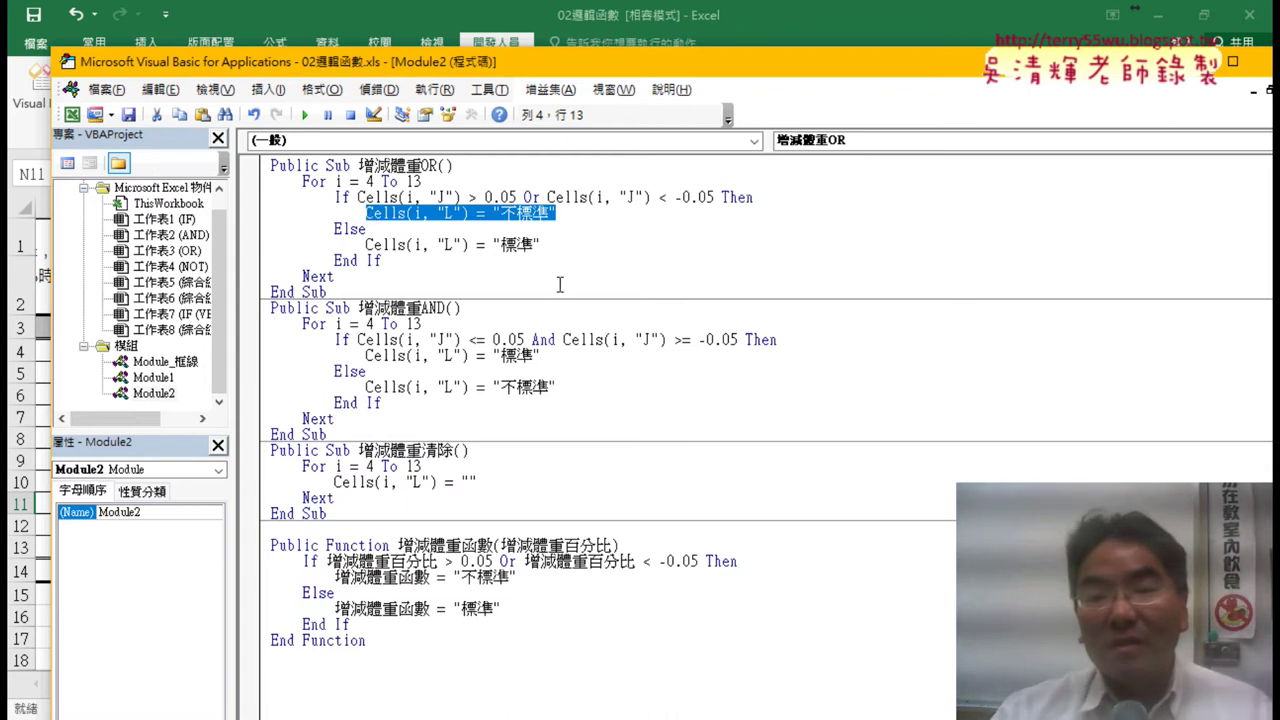
click(575, 245)
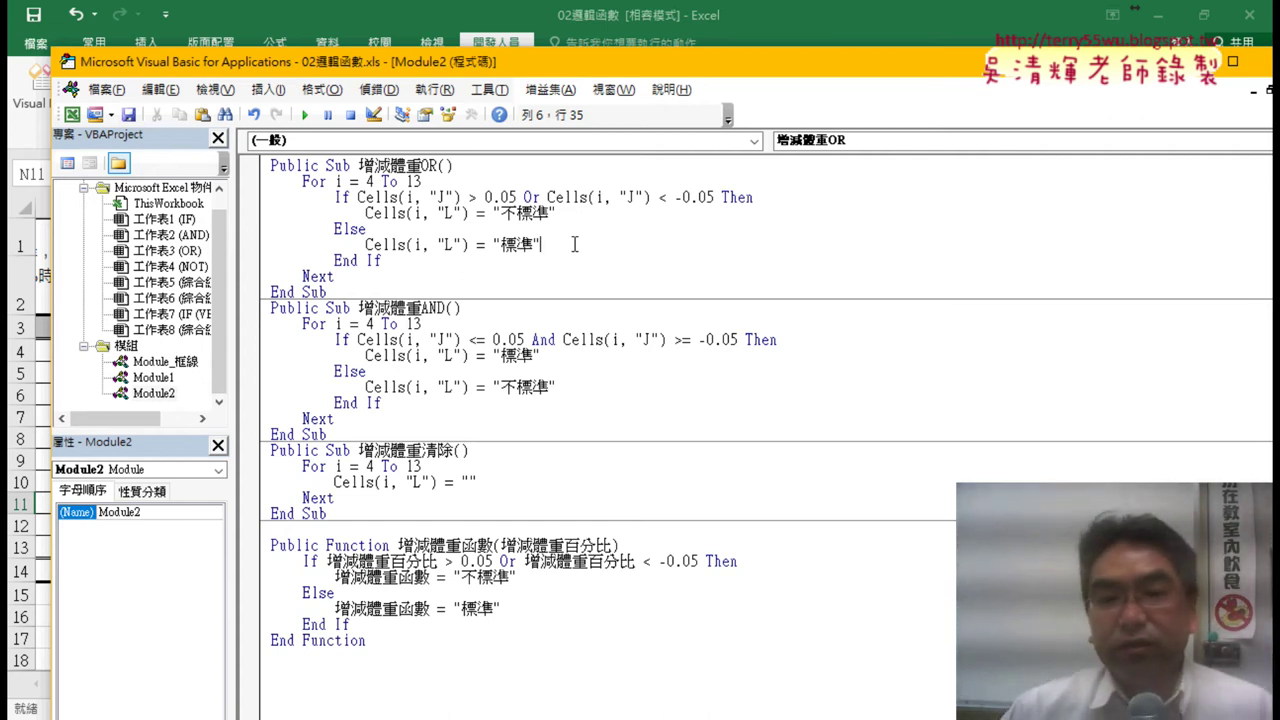
click(478, 481)
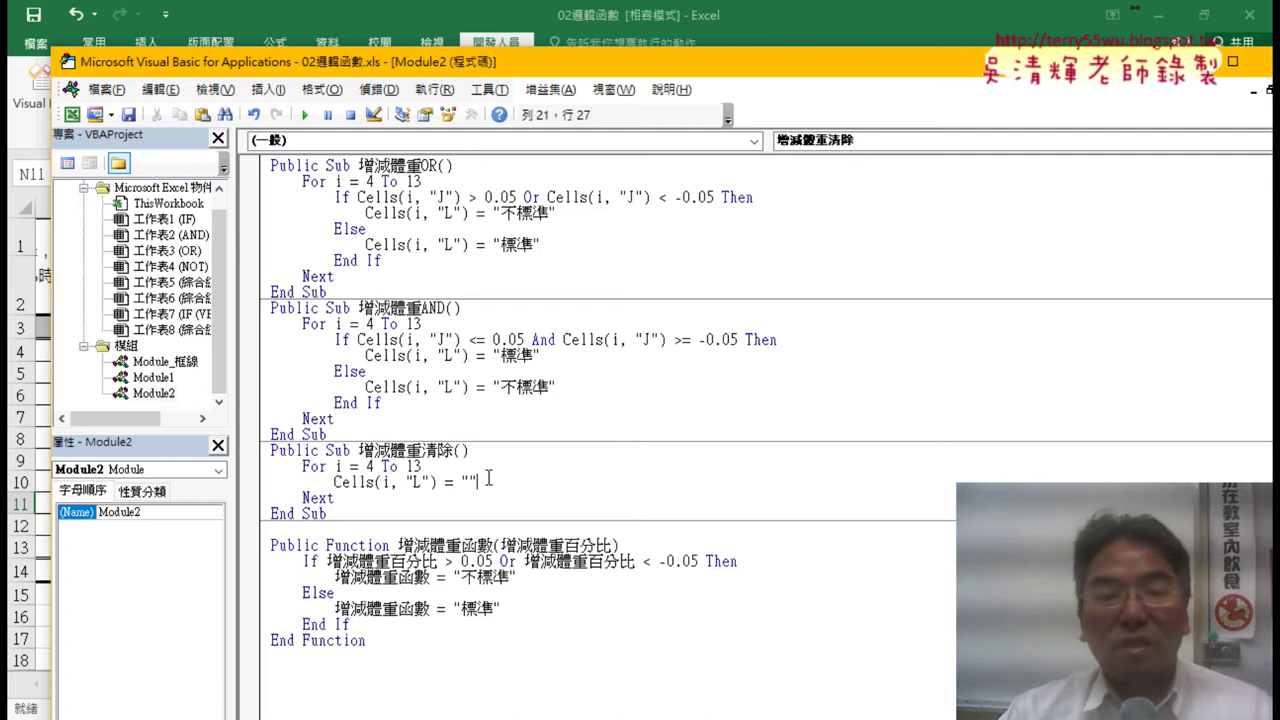
drag(303, 467, 427, 466)
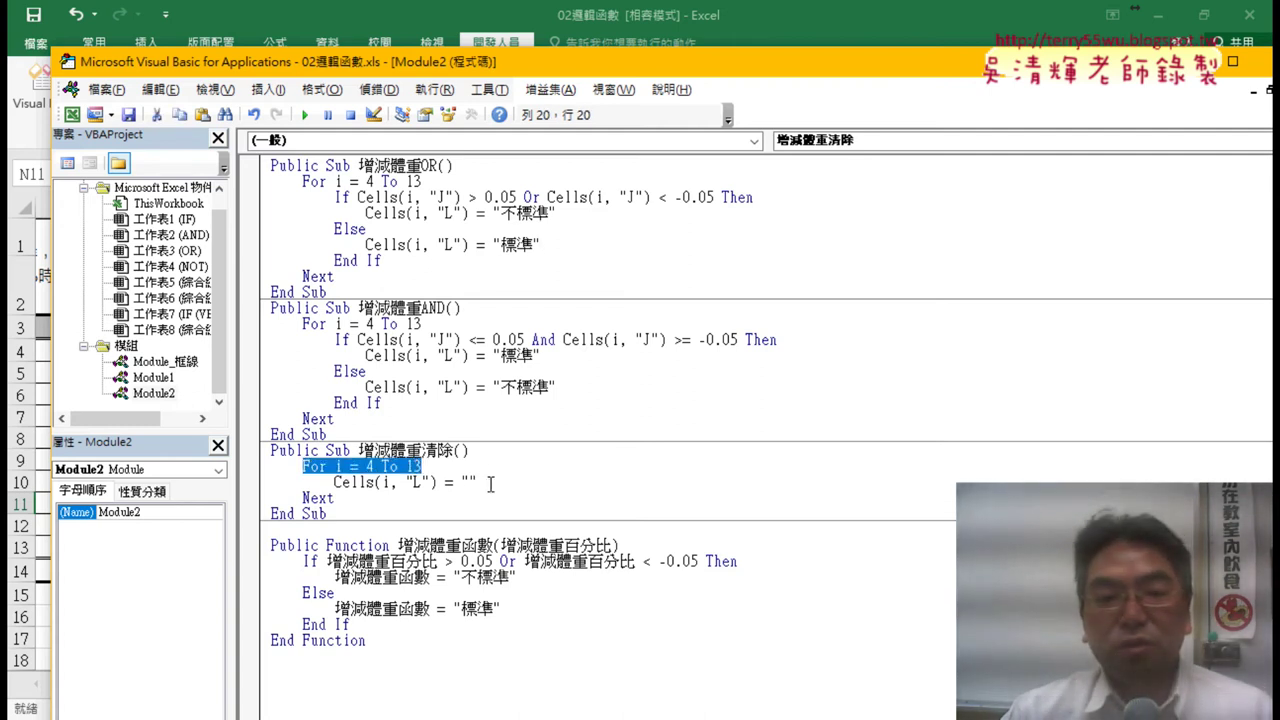
drag(478, 482, 336, 483)
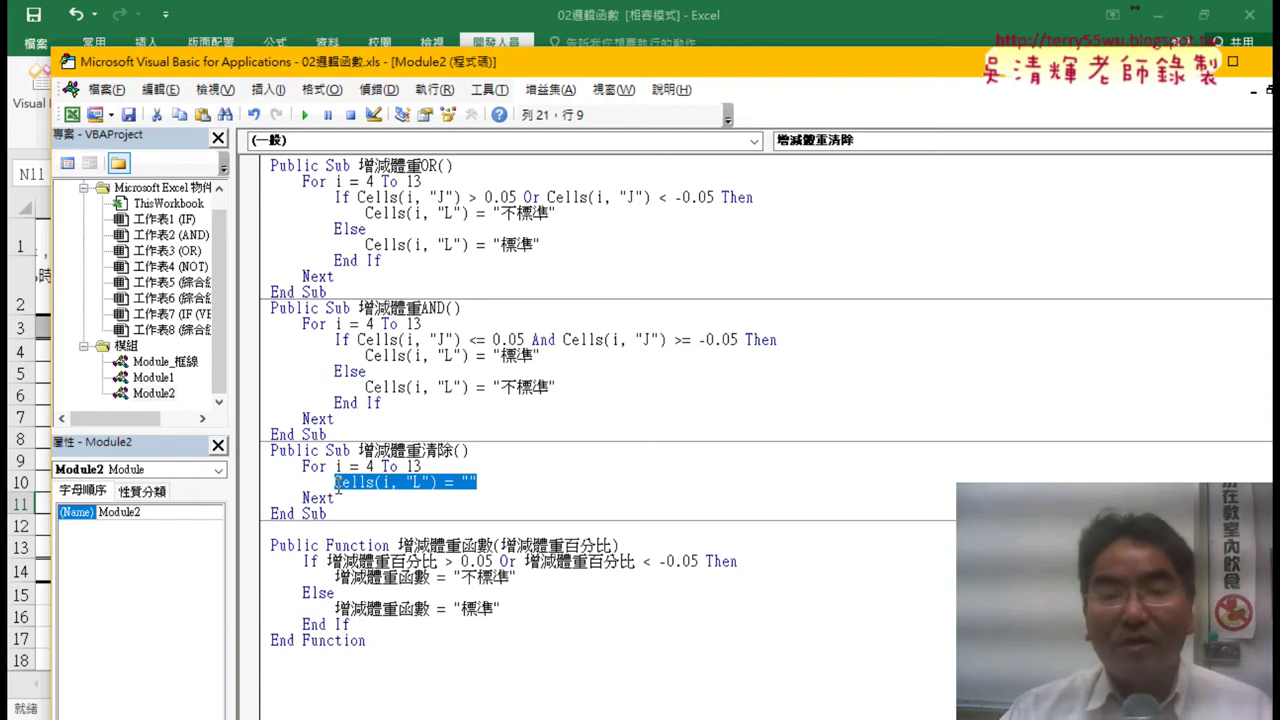
click(916, 9)
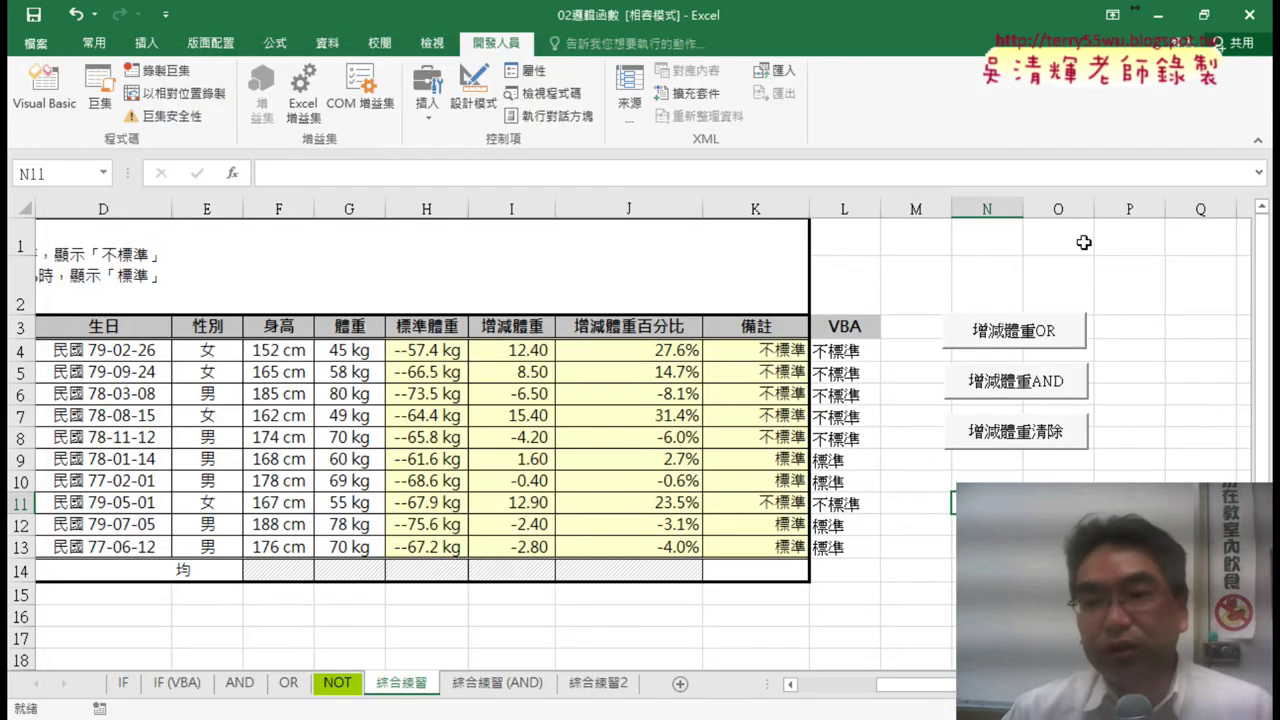
Run 增減體重清除, 增減體重OR, 增減體重AND and 增減體重清除 in turn, then select L4.
click(1195, 350)
click(1022, 432)
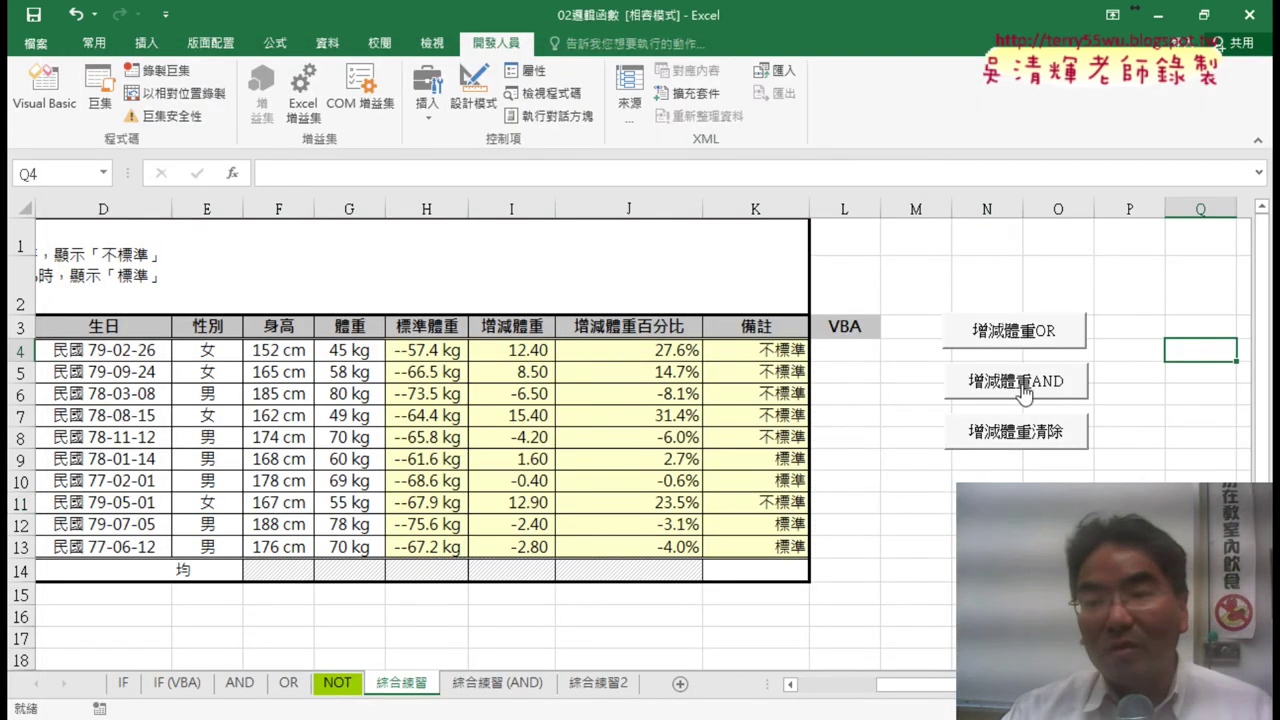
click(1015, 335)
click(1020, 432)
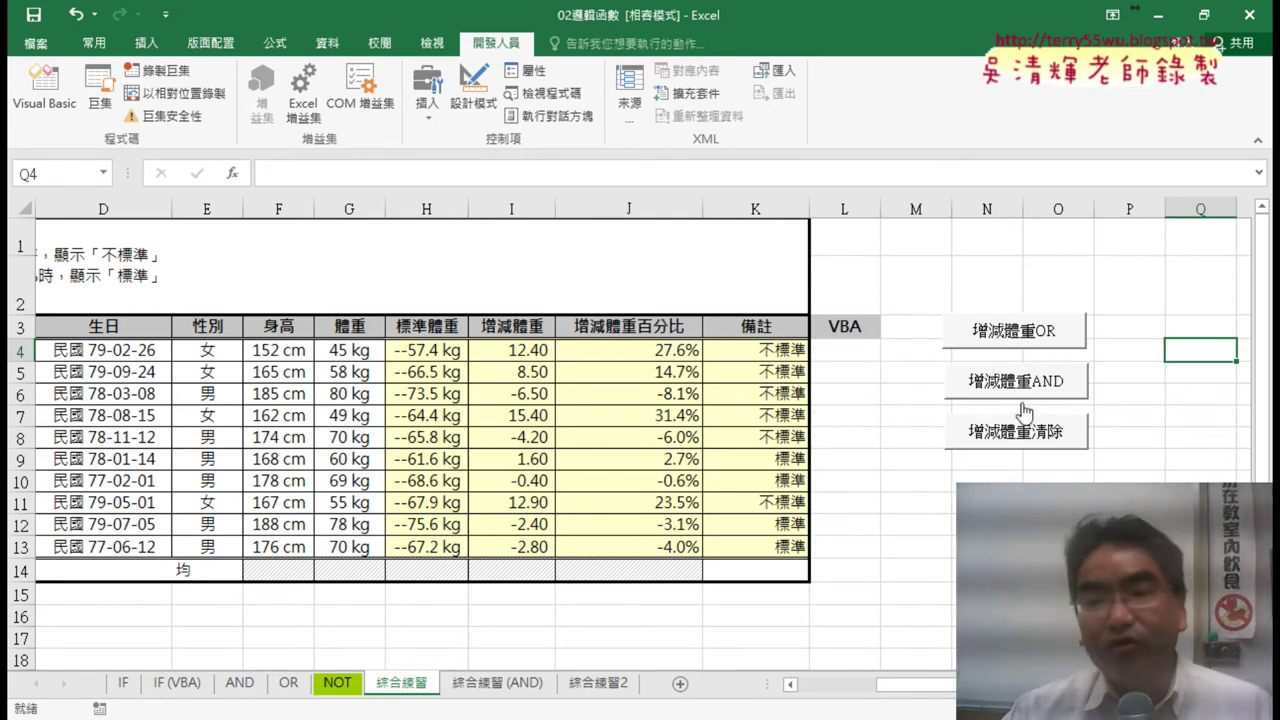
click(1022, 384)
click(1022, 432)
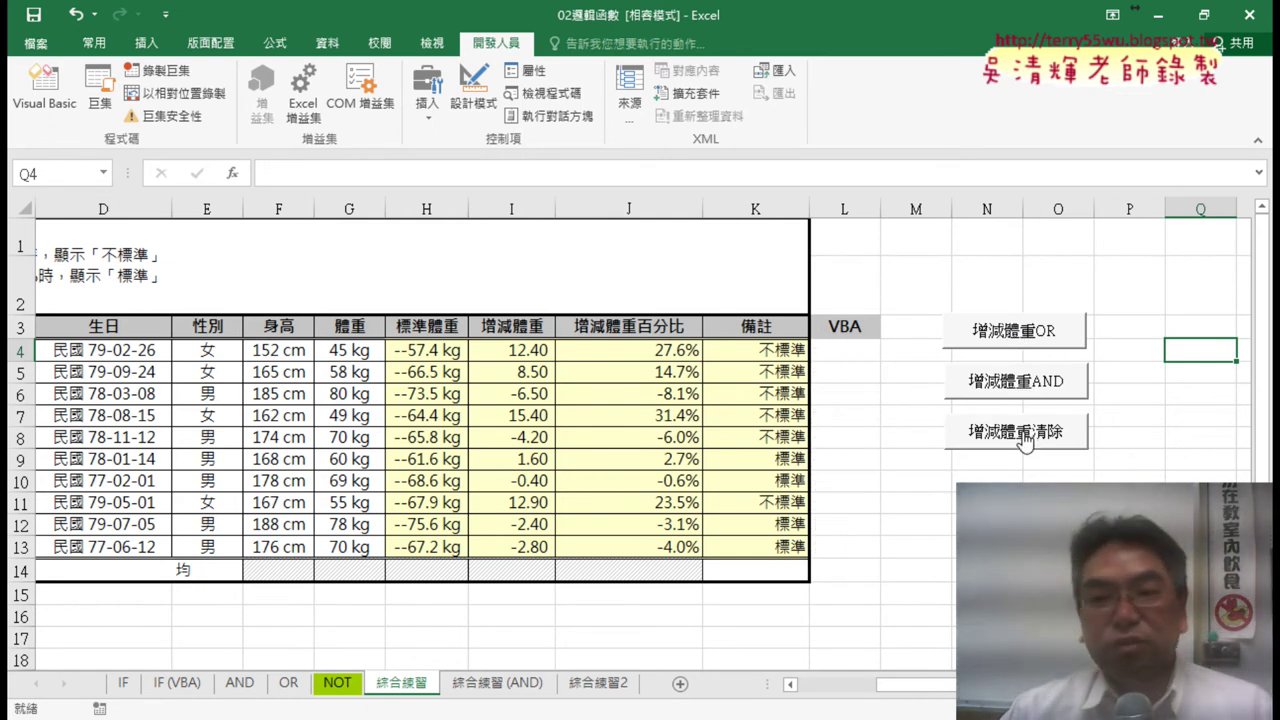
click(845, 356)
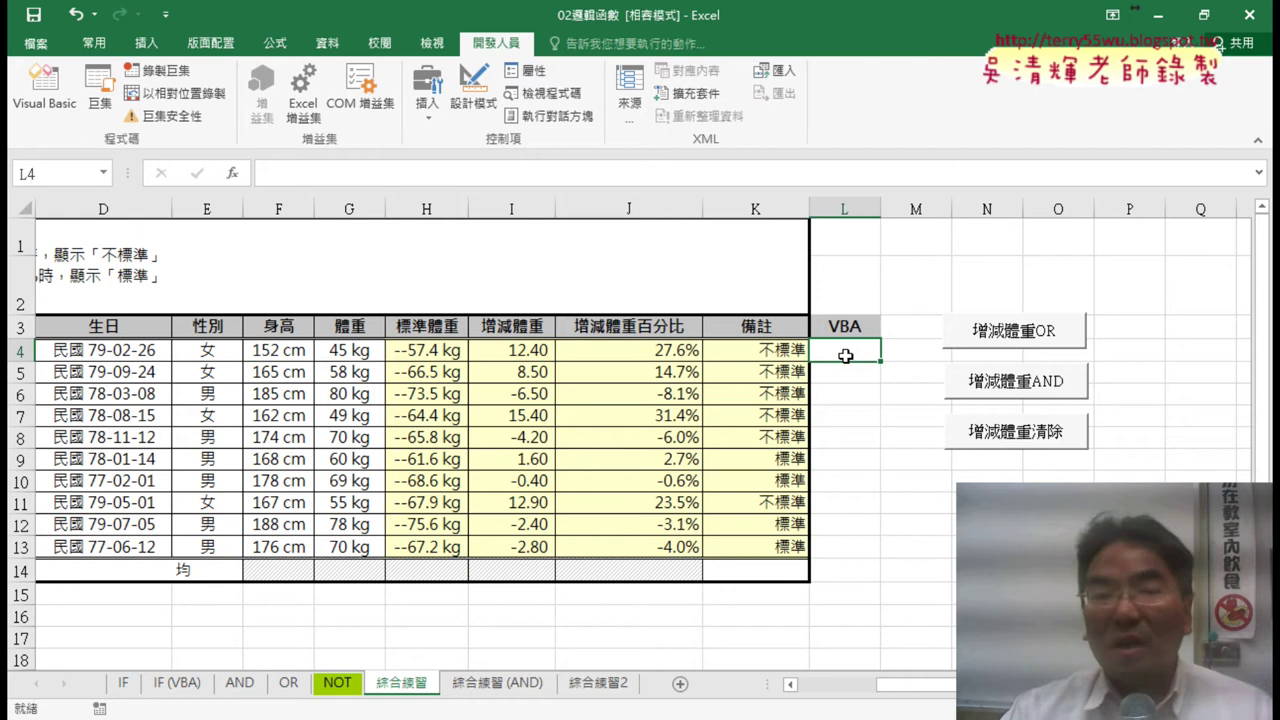
Insert =增減體重函數(J4) from the 使用者定義 category into L4 and fill it down to L13.
click(233, 175)
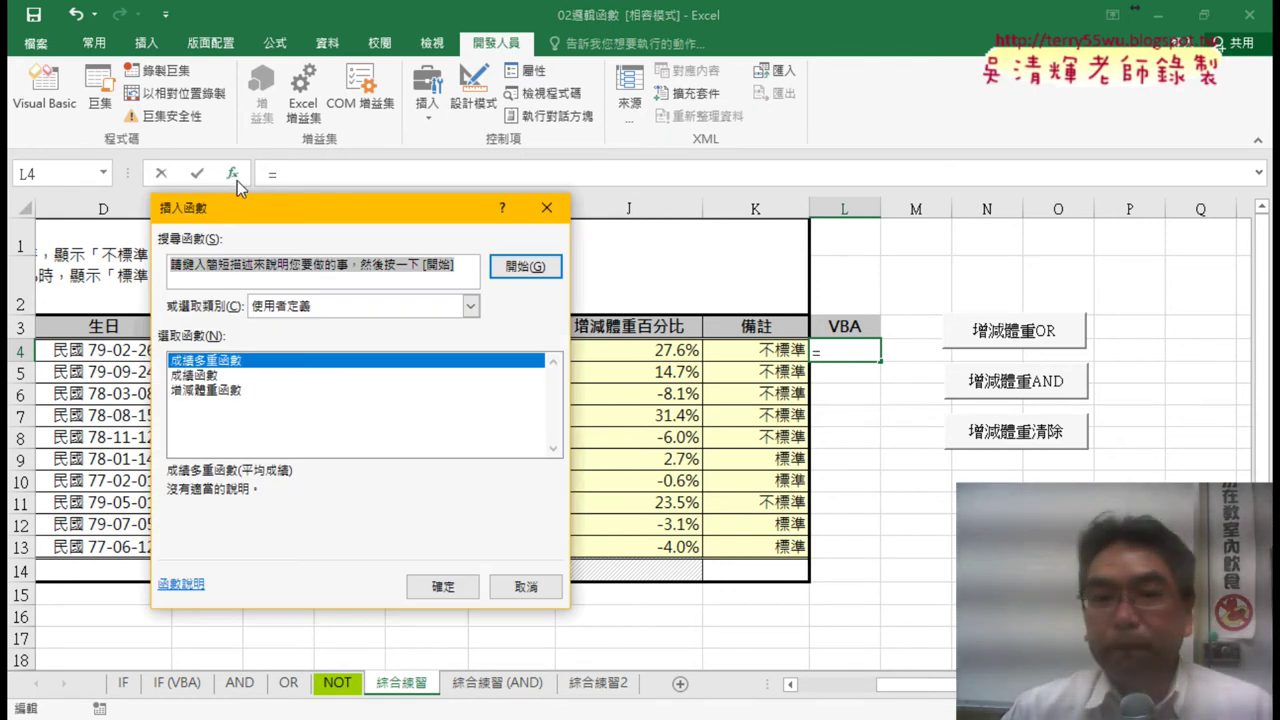
click(470, 306)
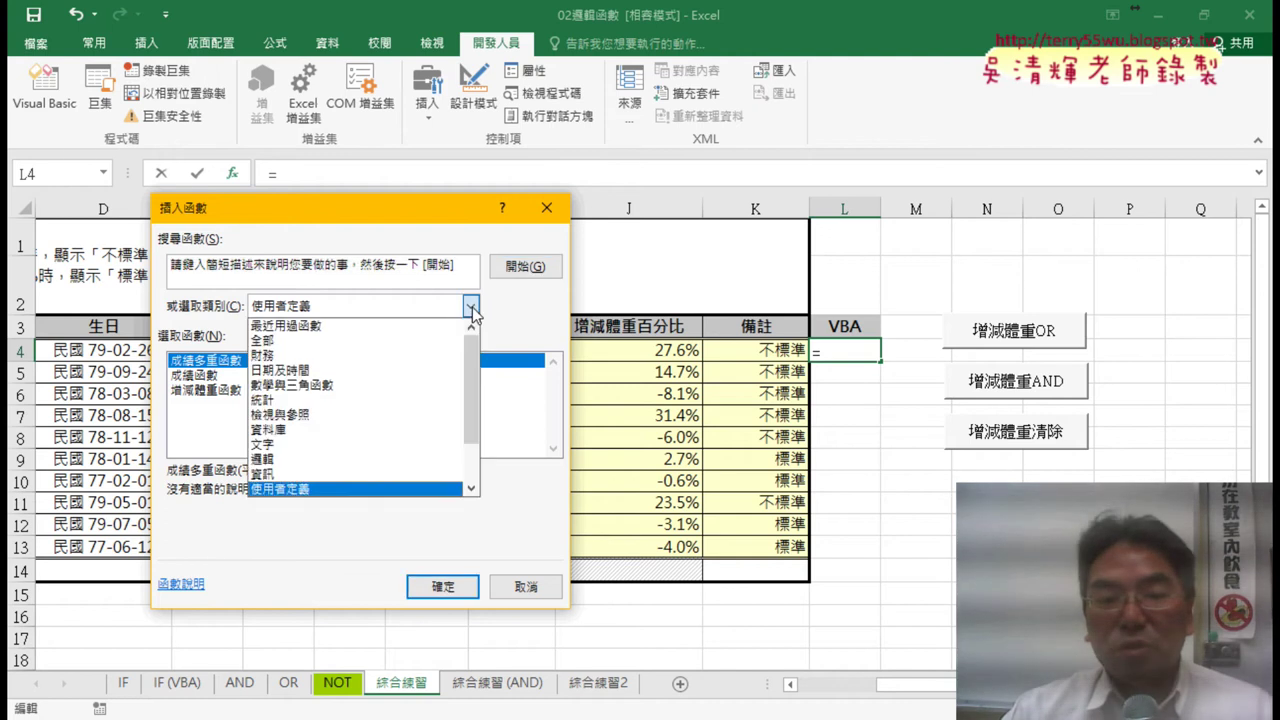
click(322, 492)
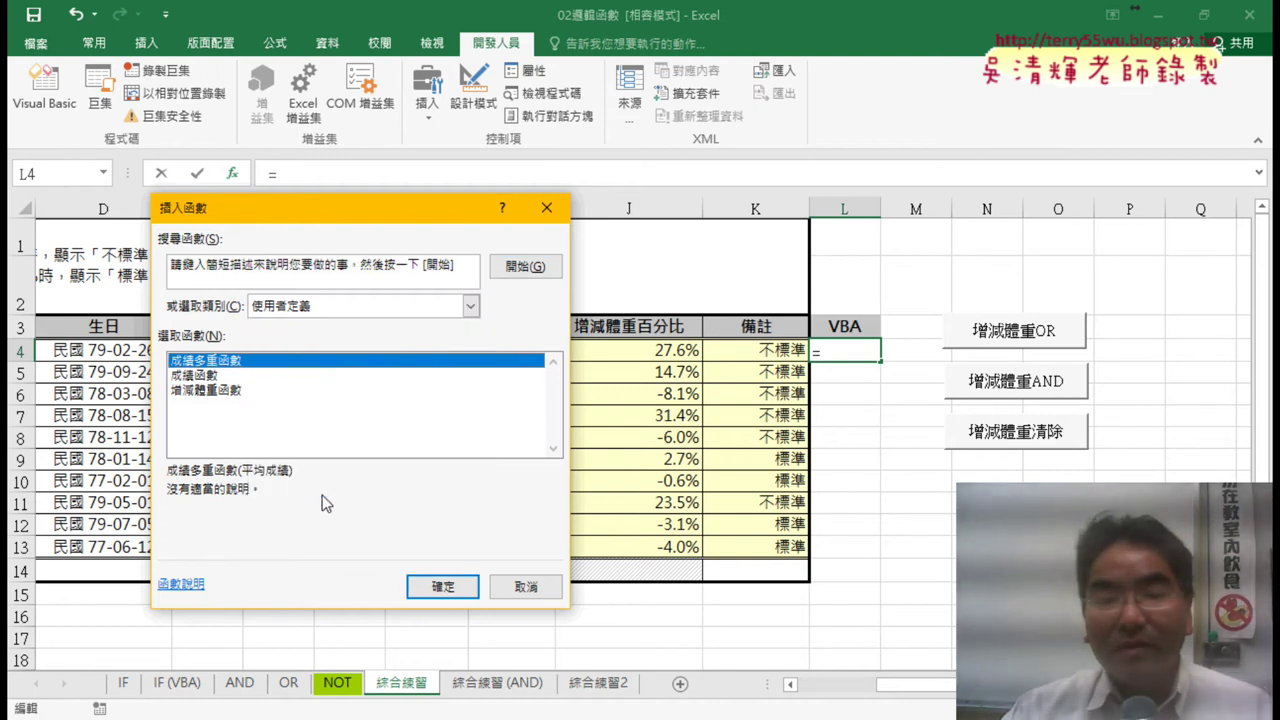
click(246, 391)
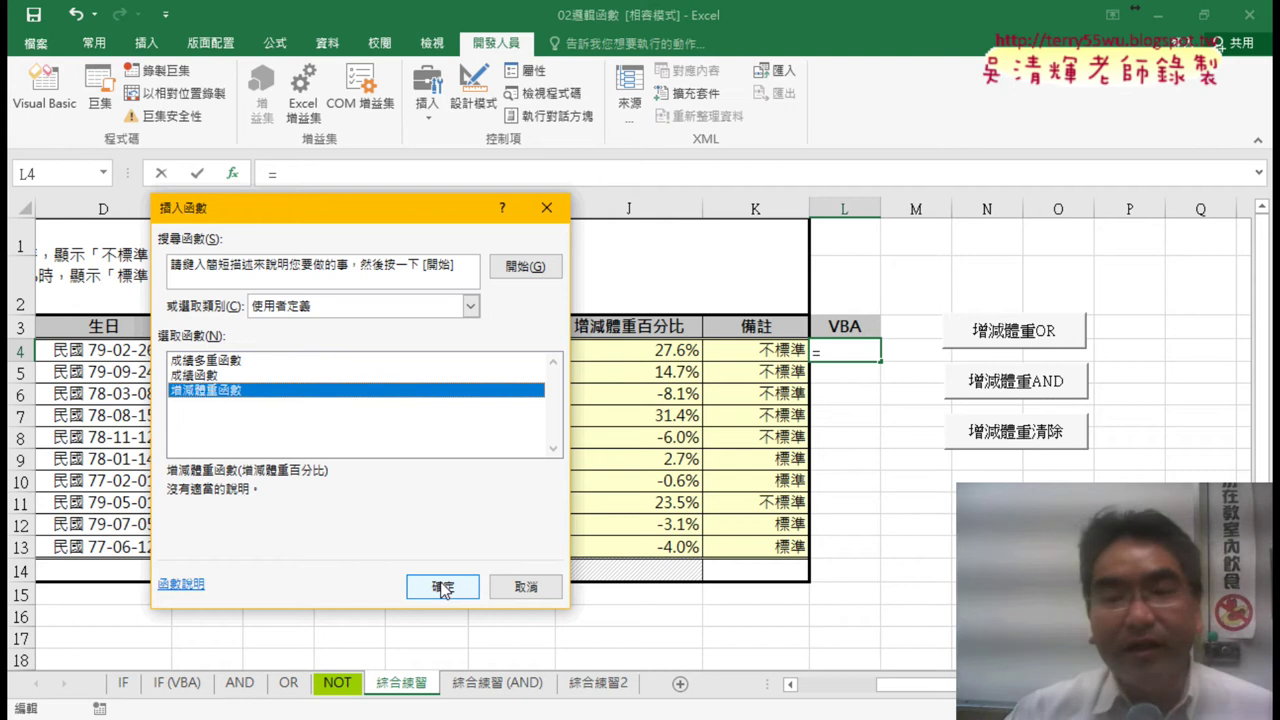
click(443, 588)
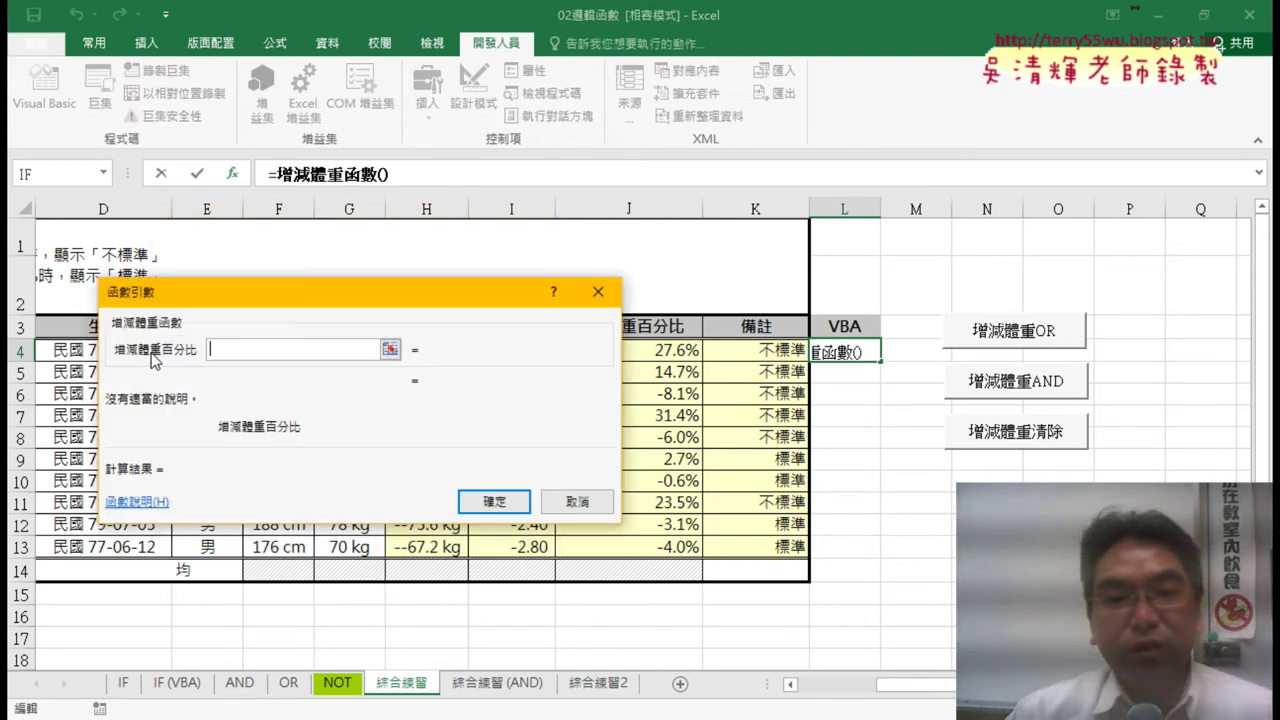
drag(260, 296, 125, 262)
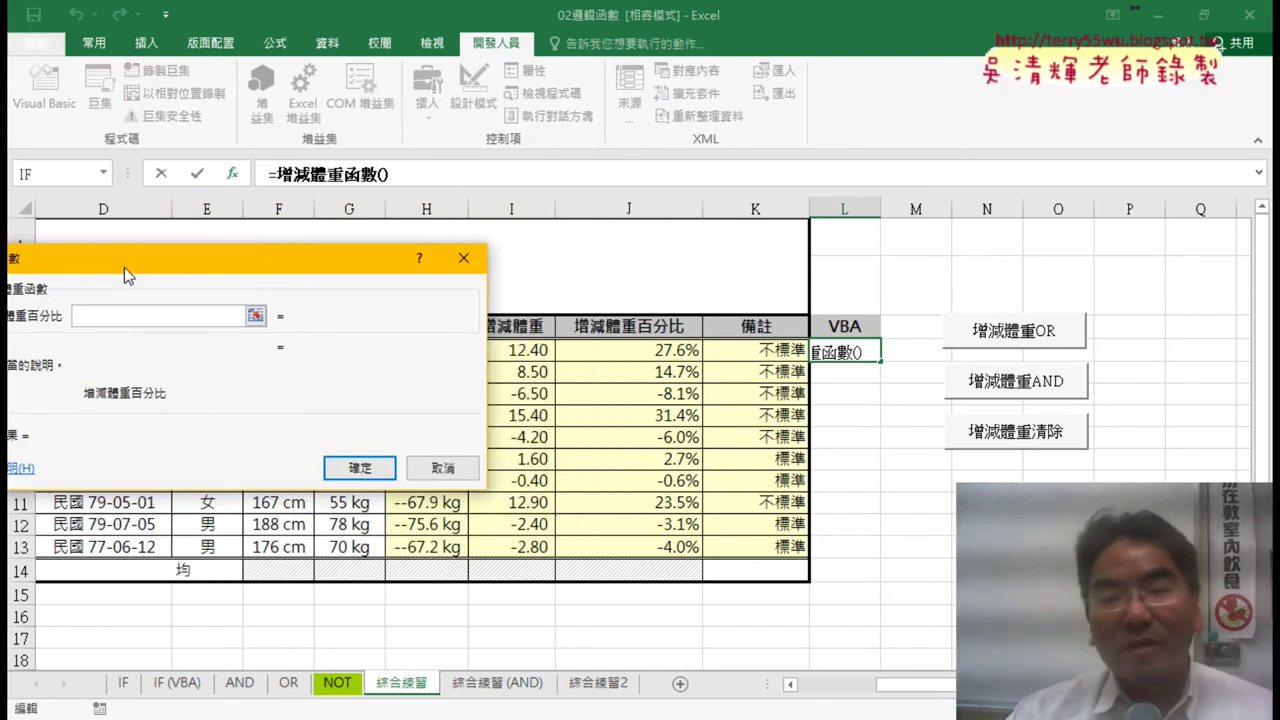
click(688, 362)
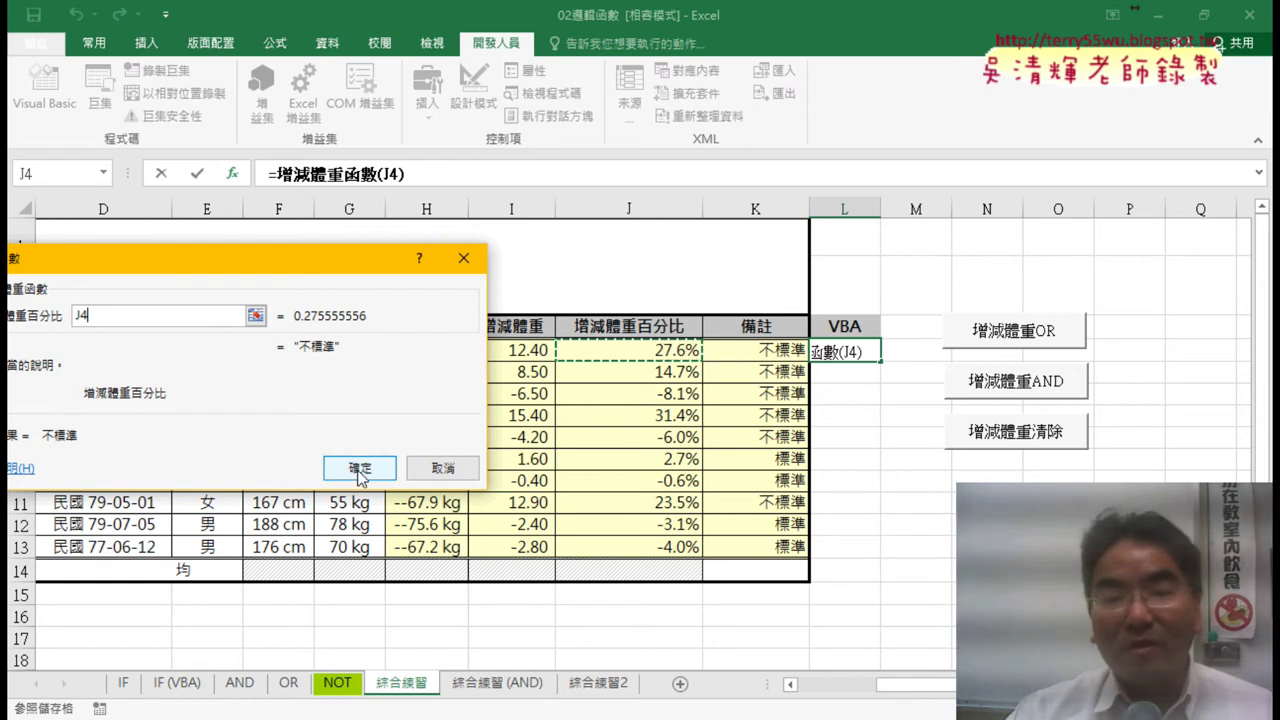
click(362, 468)
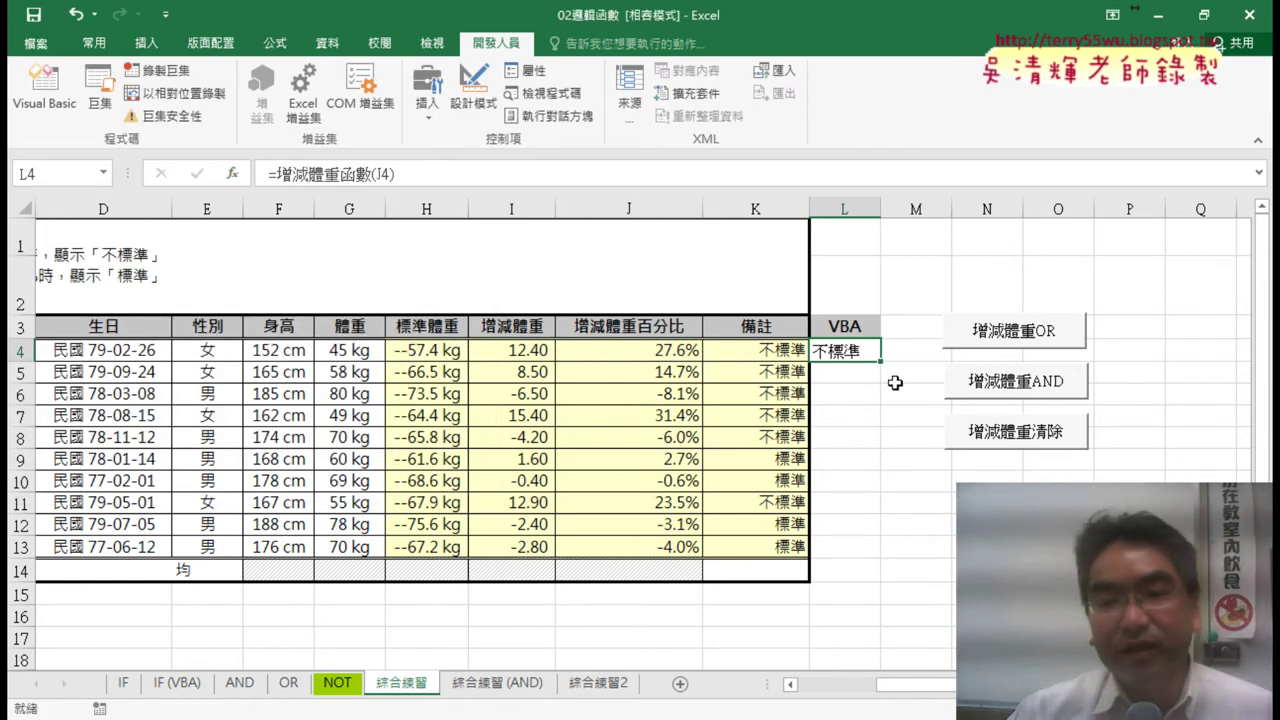
drag(880, 361, 868, 560)
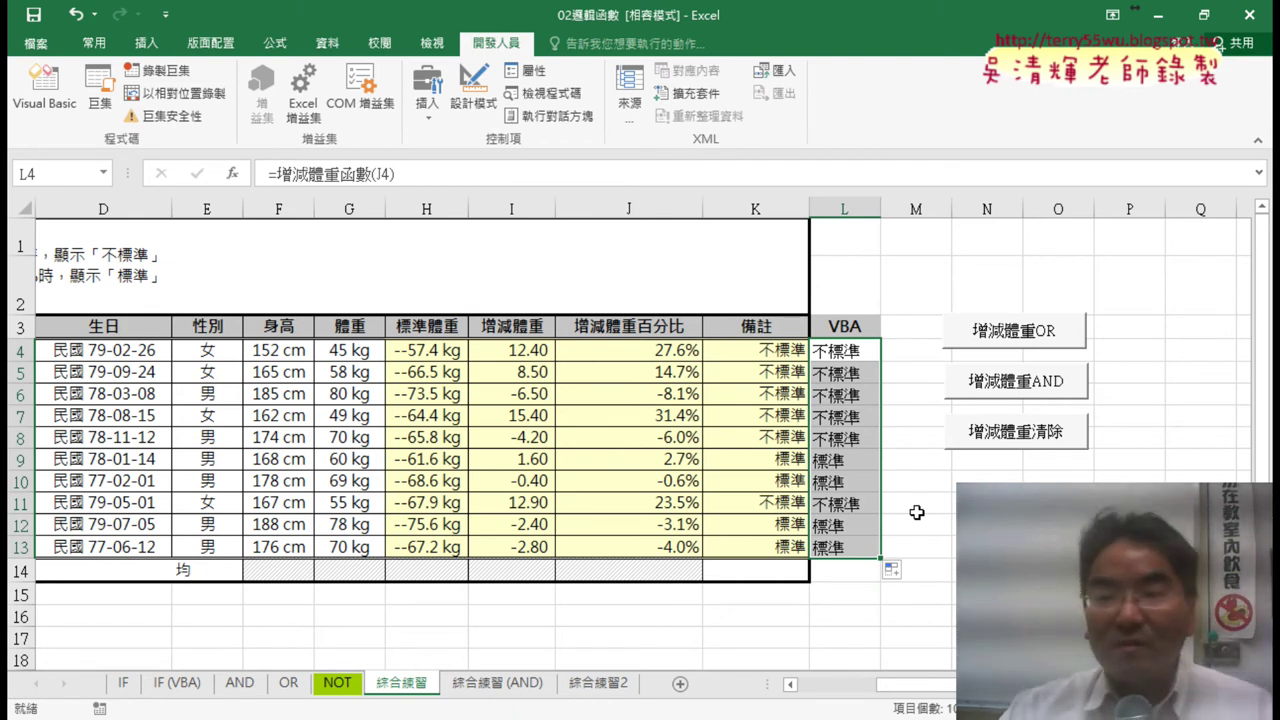
Clear the 增減體重函數 results from L4:L13.
key(Delete)
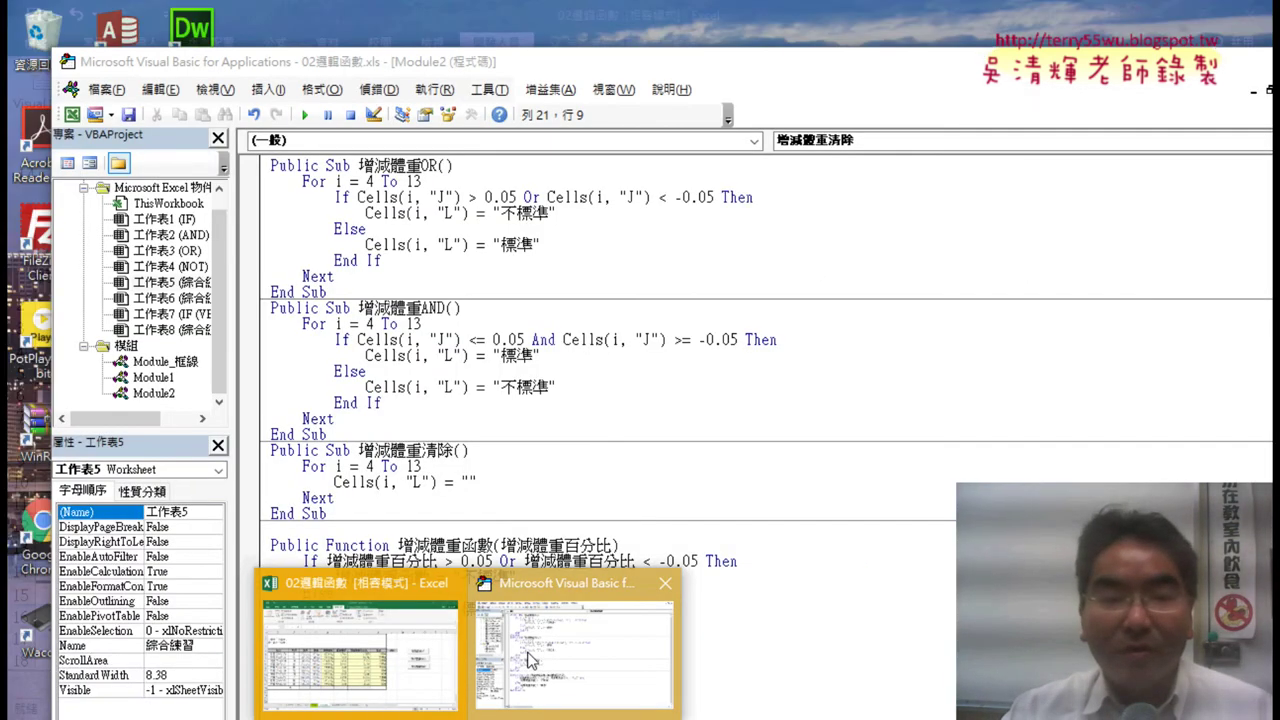
Bring the VBA editor back and place the cursor on 增減體重函數's line in Module2.
click(530, 660)
click(224, 363)
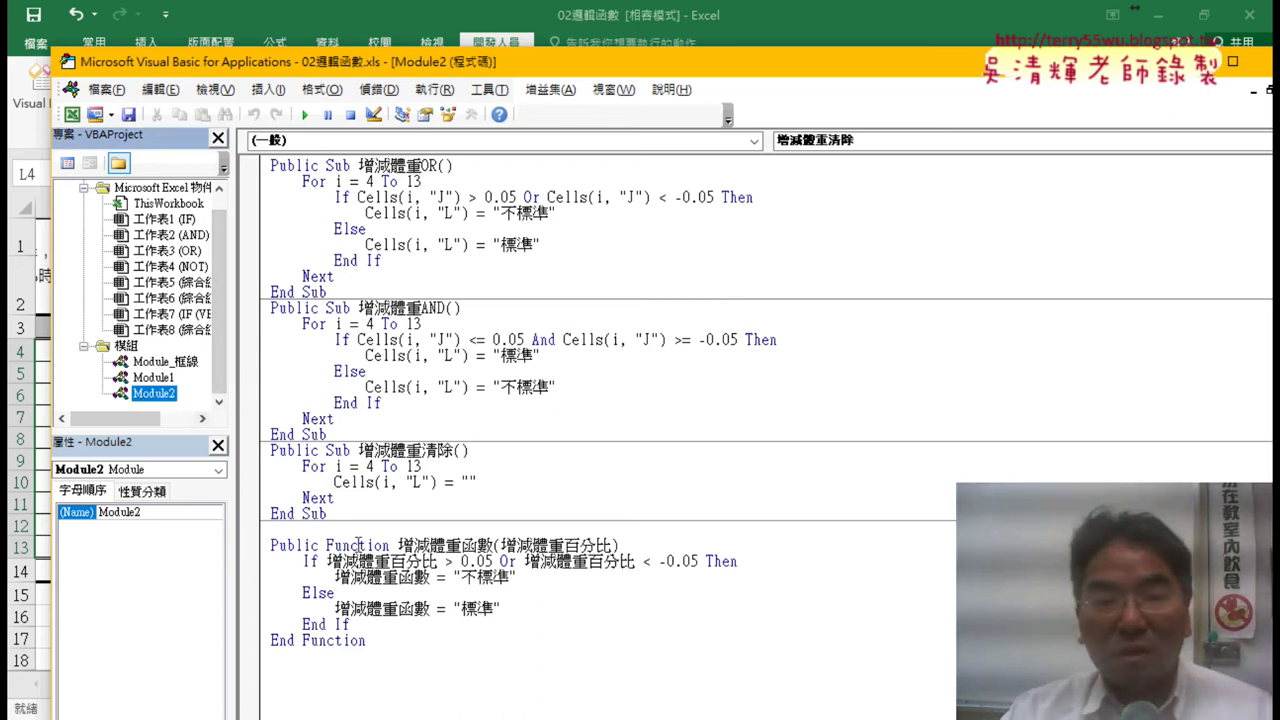
click(268, 89)
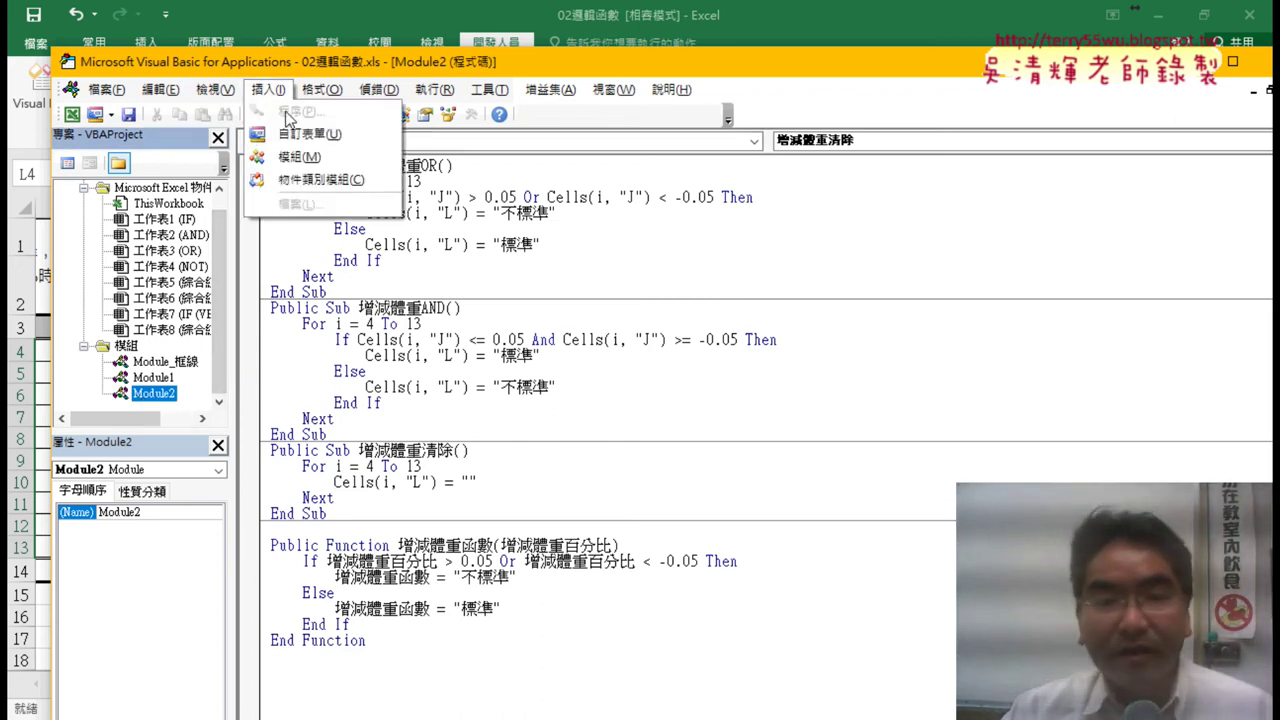
click(405, 524)
Preview the new-procedure options as a Function, cancel, then select the 增減體重百分比 parameter.
click(268, 89)
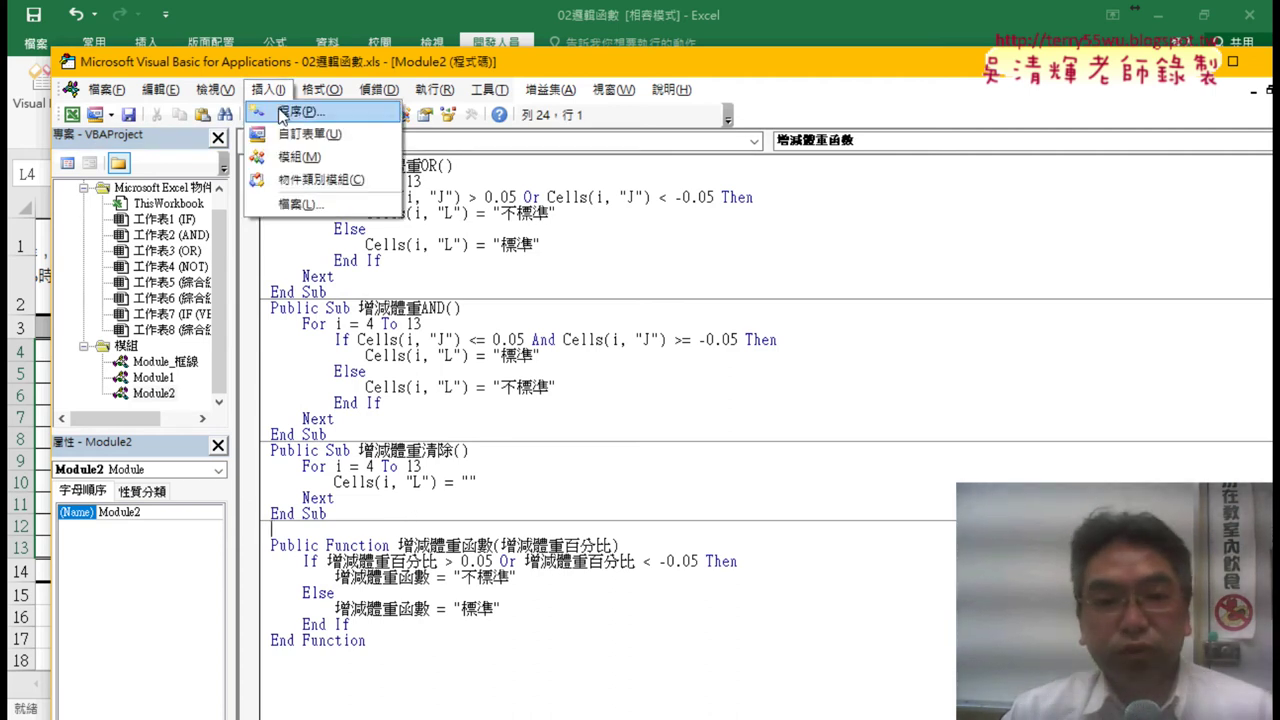
click(296, 111)
drag(560, 176, 414, 582)
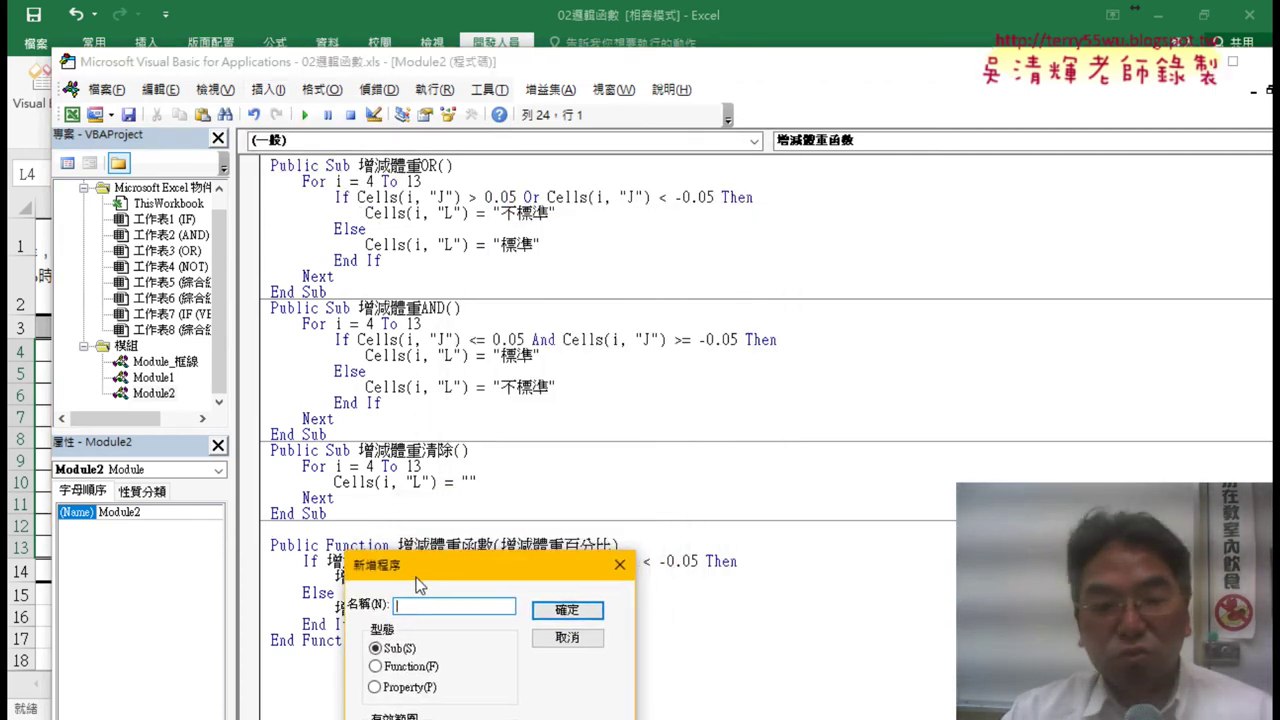
click(376, 672)
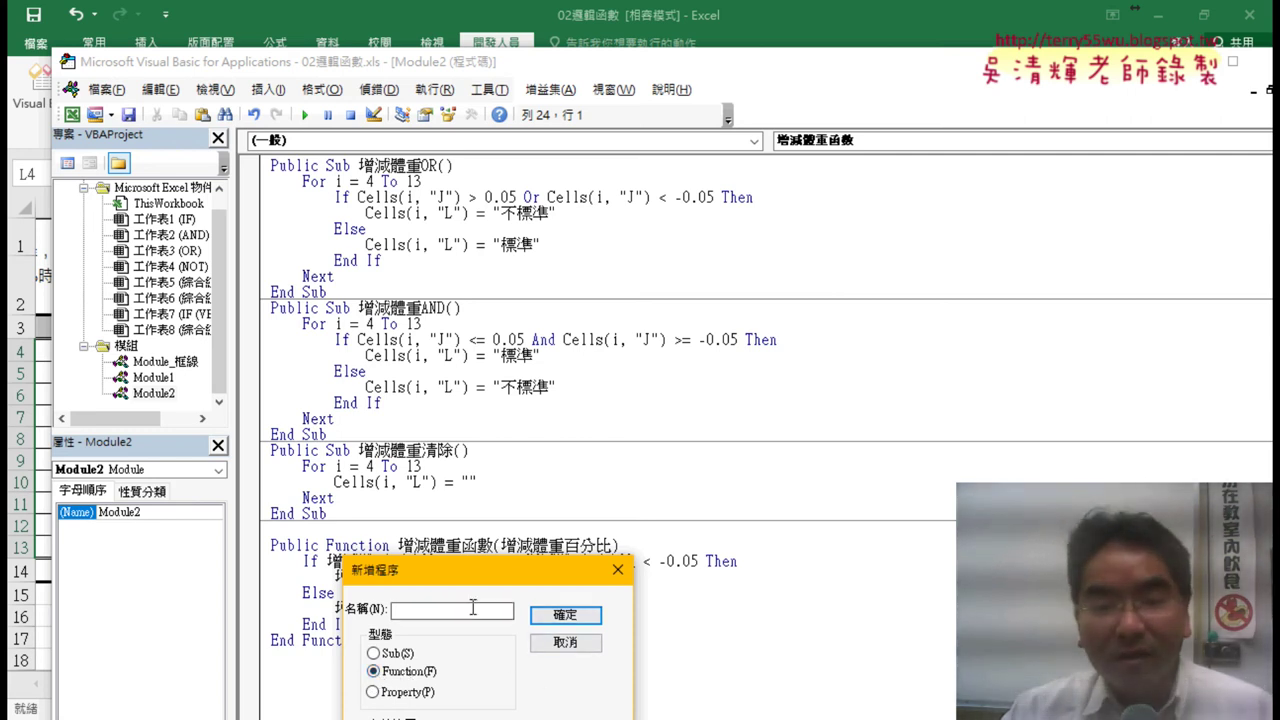
drag(567, 648, 411, 568)
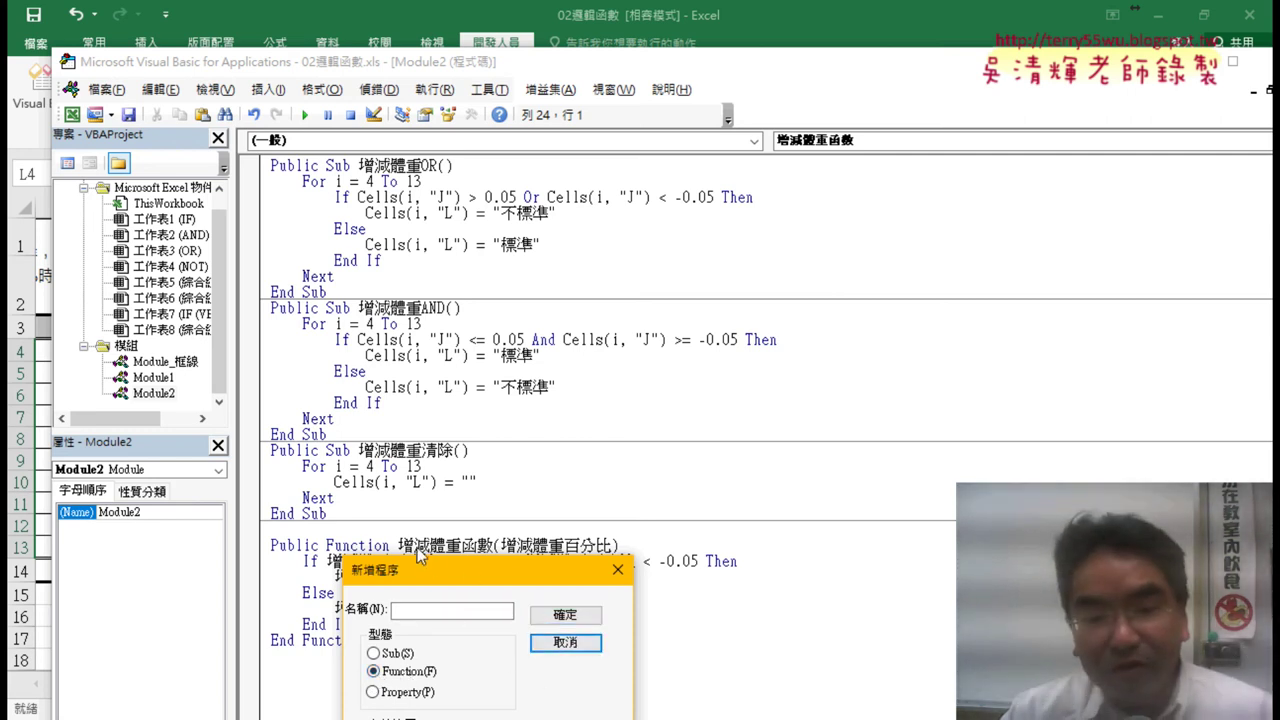
click(566, 645)
drag(500, 545, 616, 545)
Delete the 增減體重百分比 parameter and the If…End If block, leaving an empty 增減體重函數().
key(Delete)
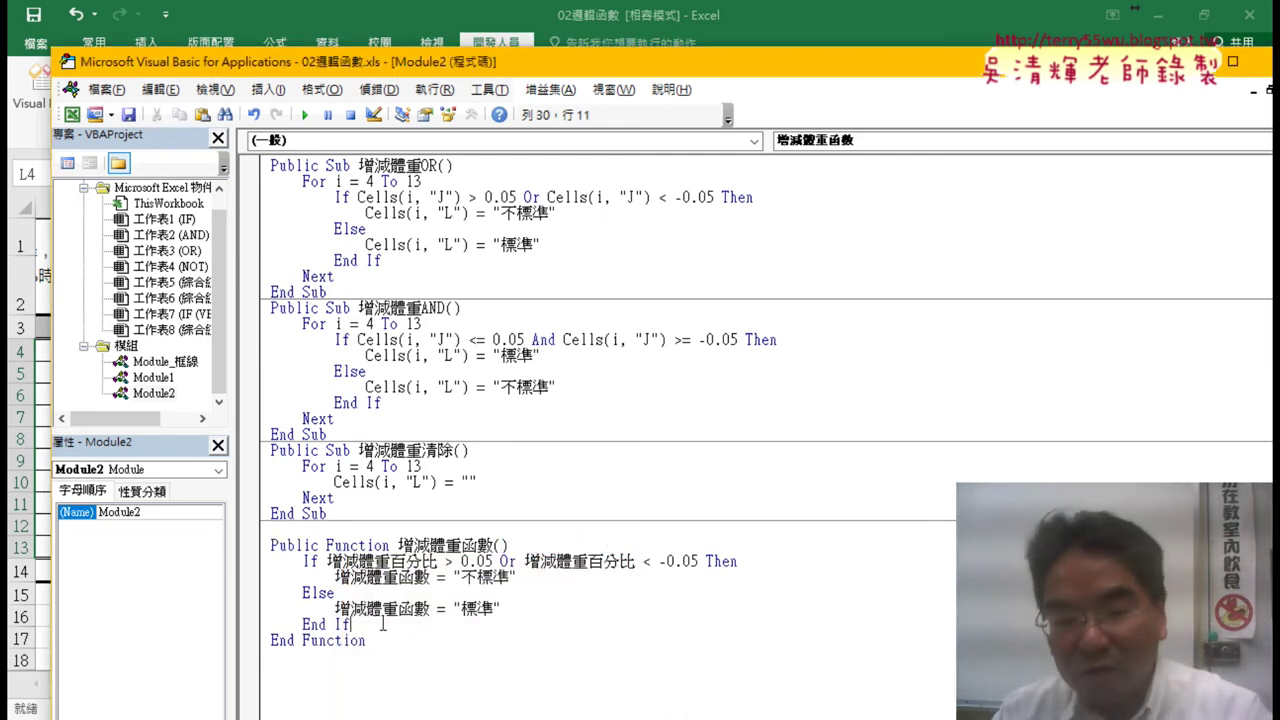
drag(352, 624, 258, 566)
key(Delete)
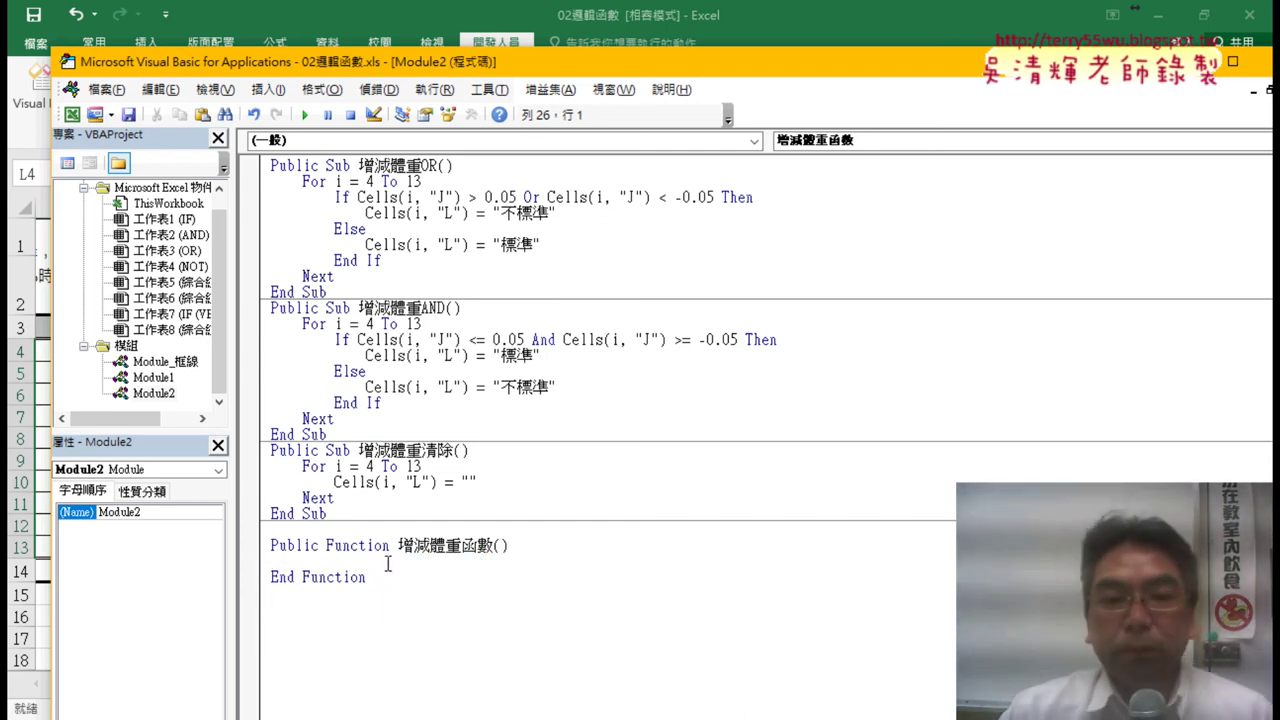
drag(398, 545, 496, 545)
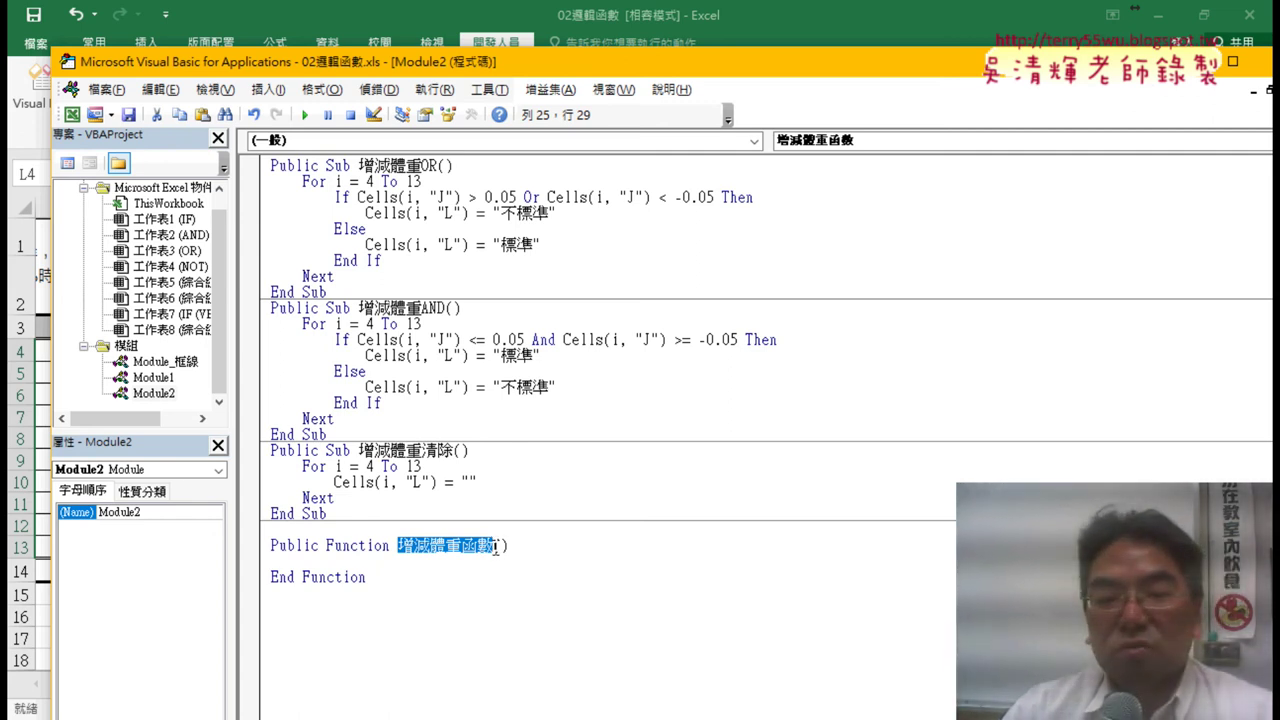
drag(497, 545, 510, 545)
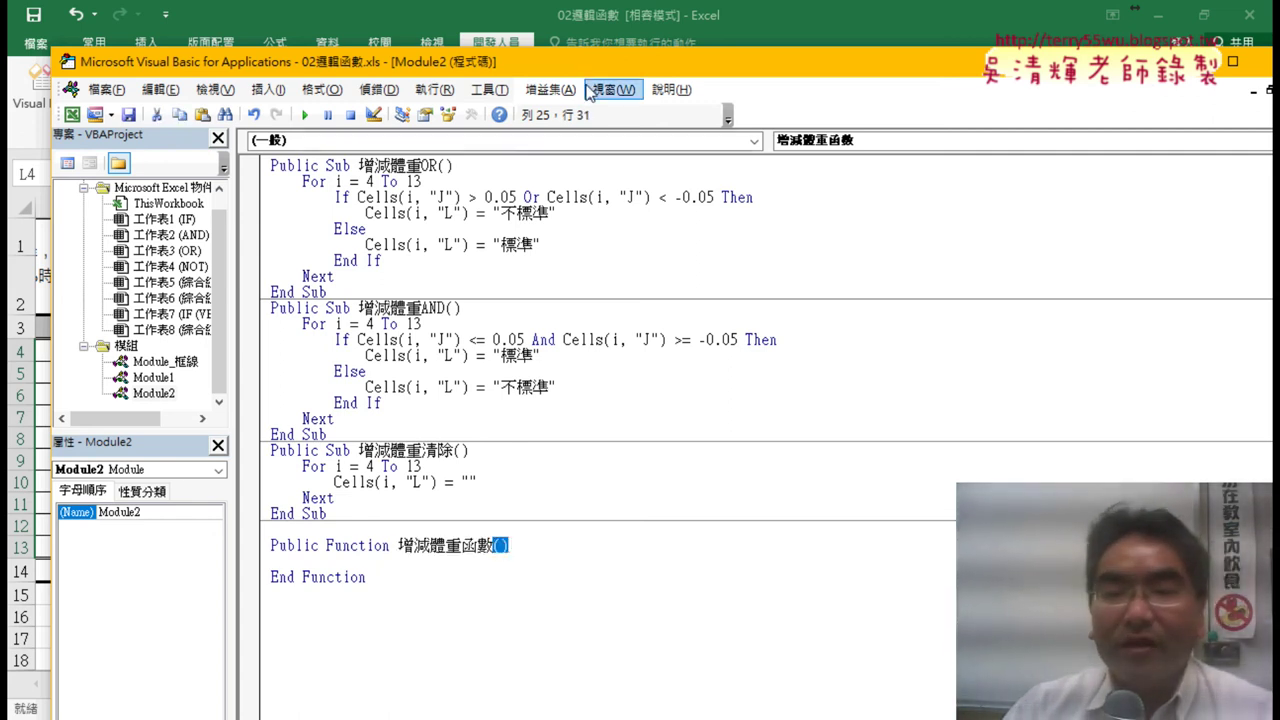
drag(597, 70, 627, 376)
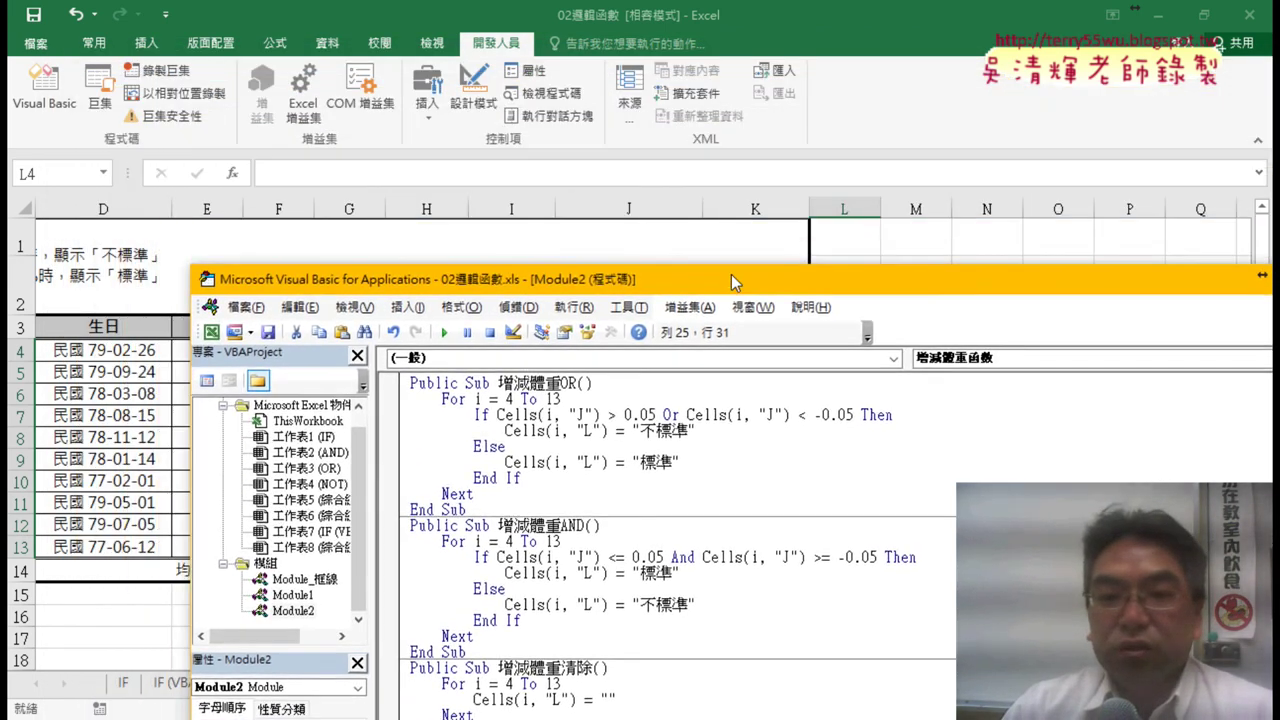
Copy the text 增減體重百分比 from J3's formula bar, then bring the VBA editor back over the worksheet.
click(627, 340)
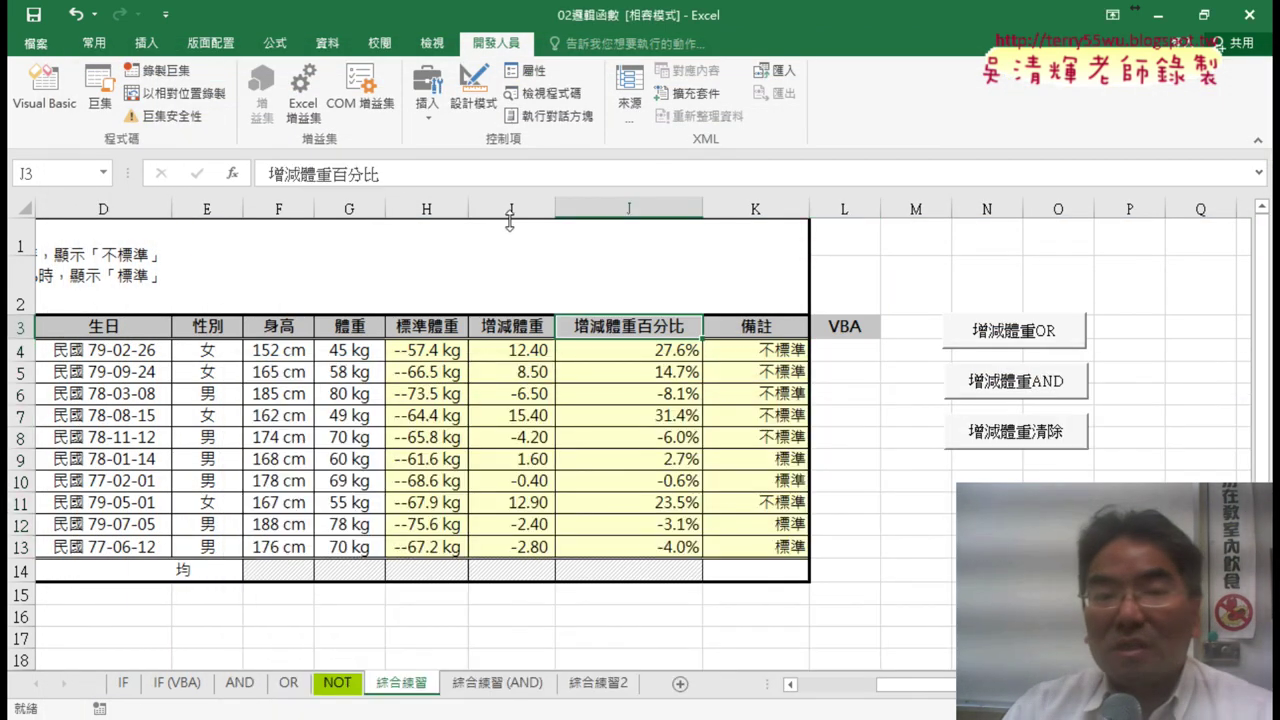
drag(383, 173, 268, 173)
right_click(304, 174)
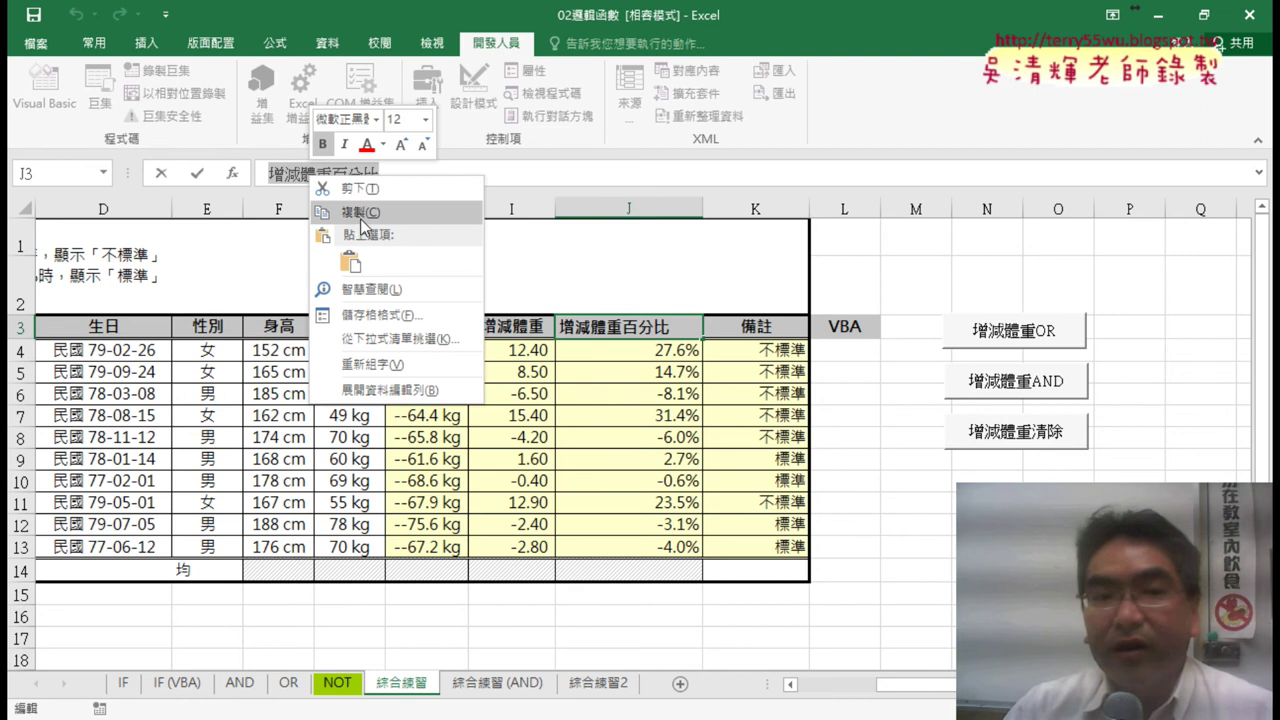
click(345, 207)
click(163, 174)
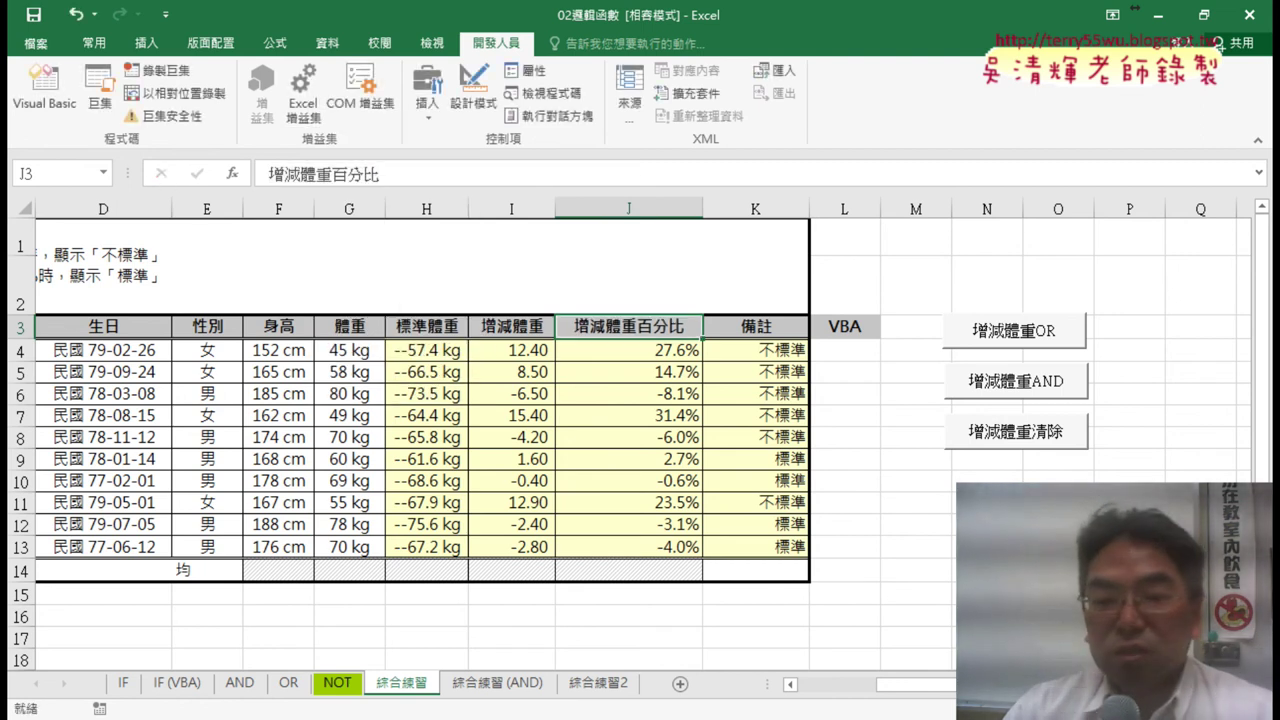
click(540, 620)
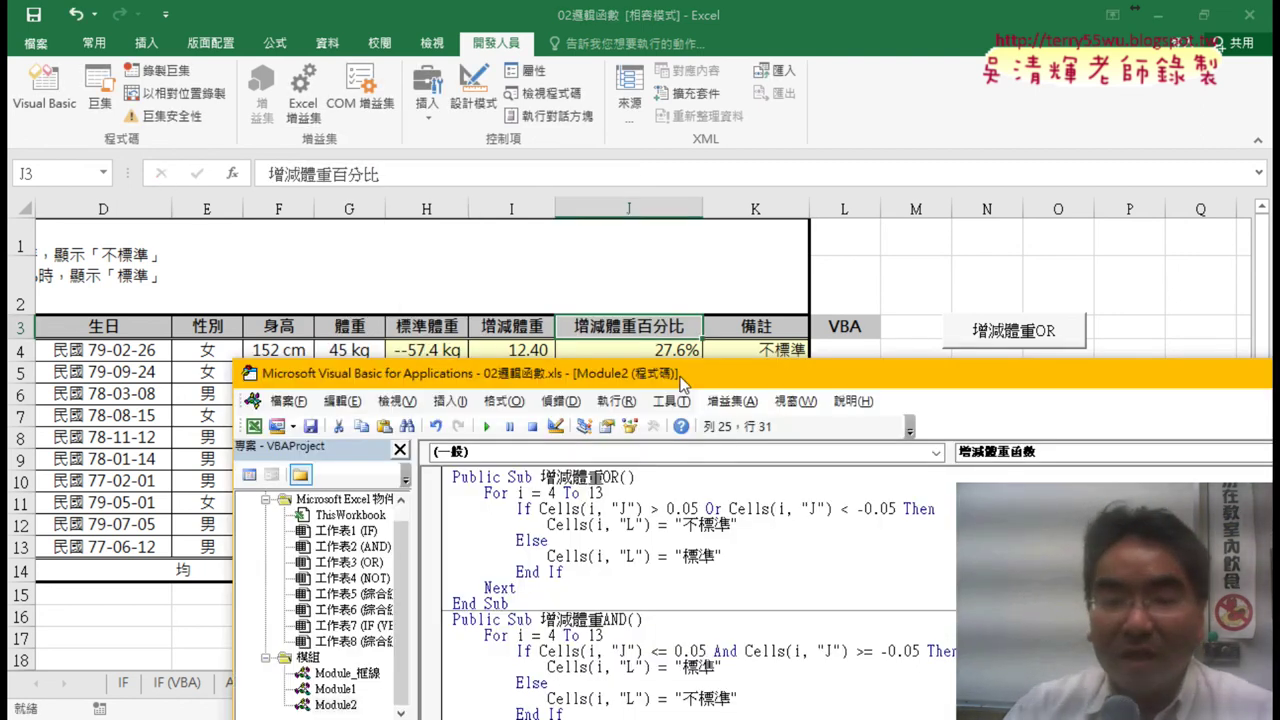
drag(687, 390, 510, 126)
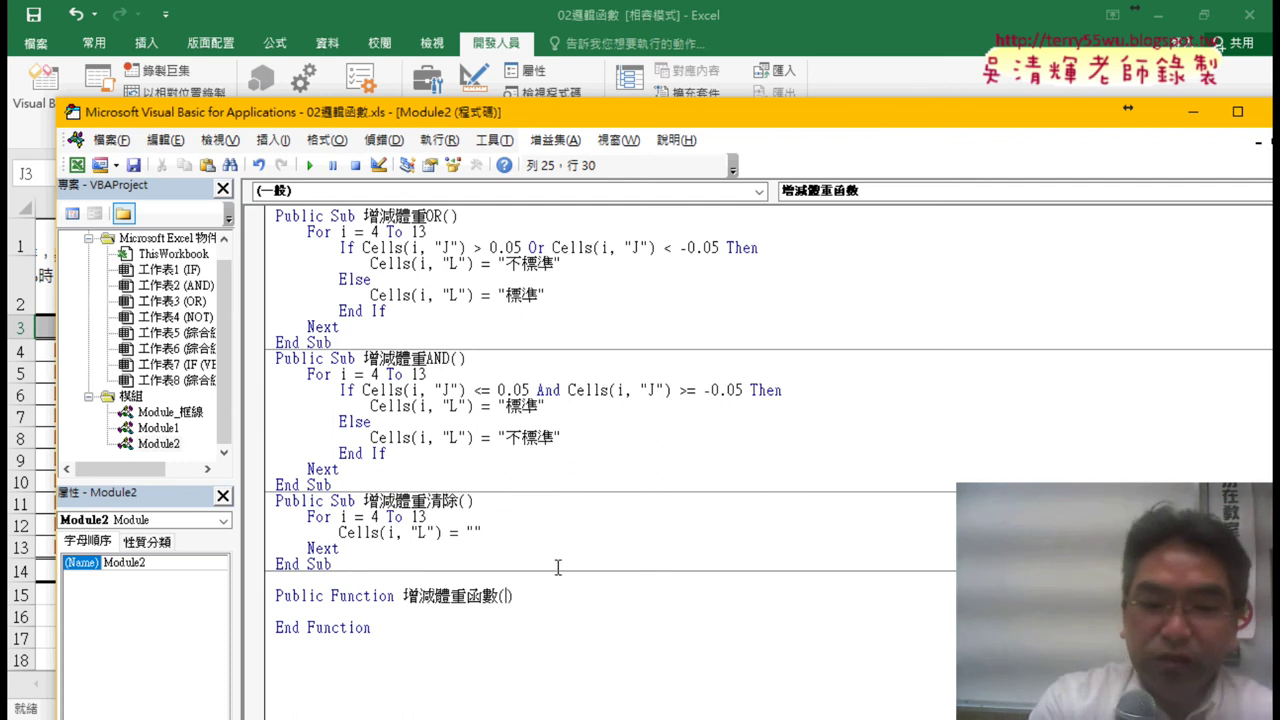
Put 增減體重百分比 inside 增減體重函數's parentheses and indent the empty body line.
text(增減體重百分比)
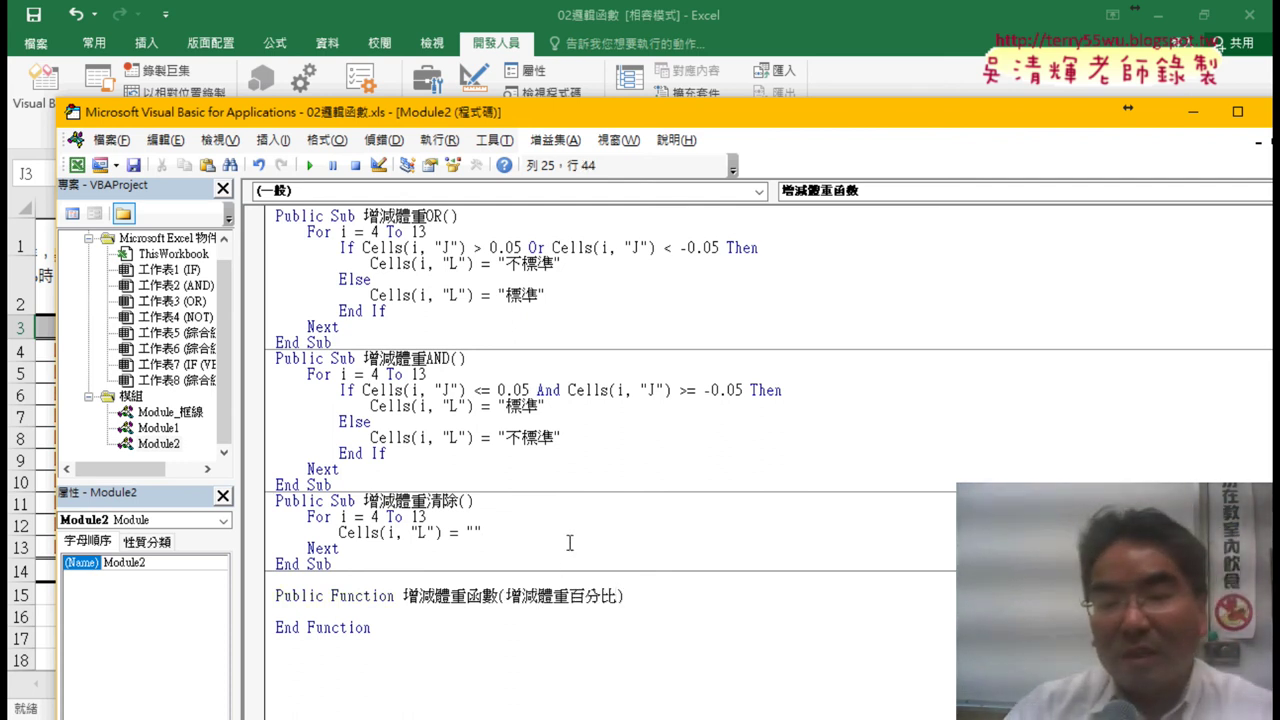
drag(505, 595, 622, 596)
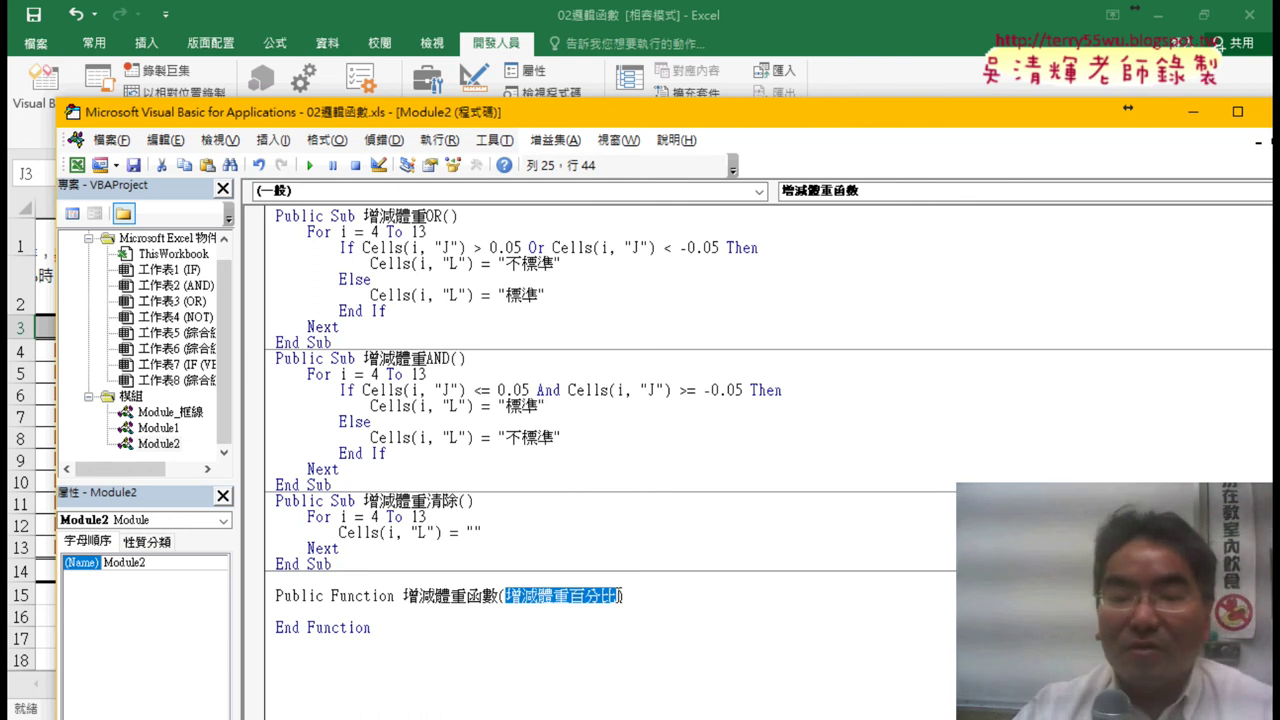
click(578, 612)
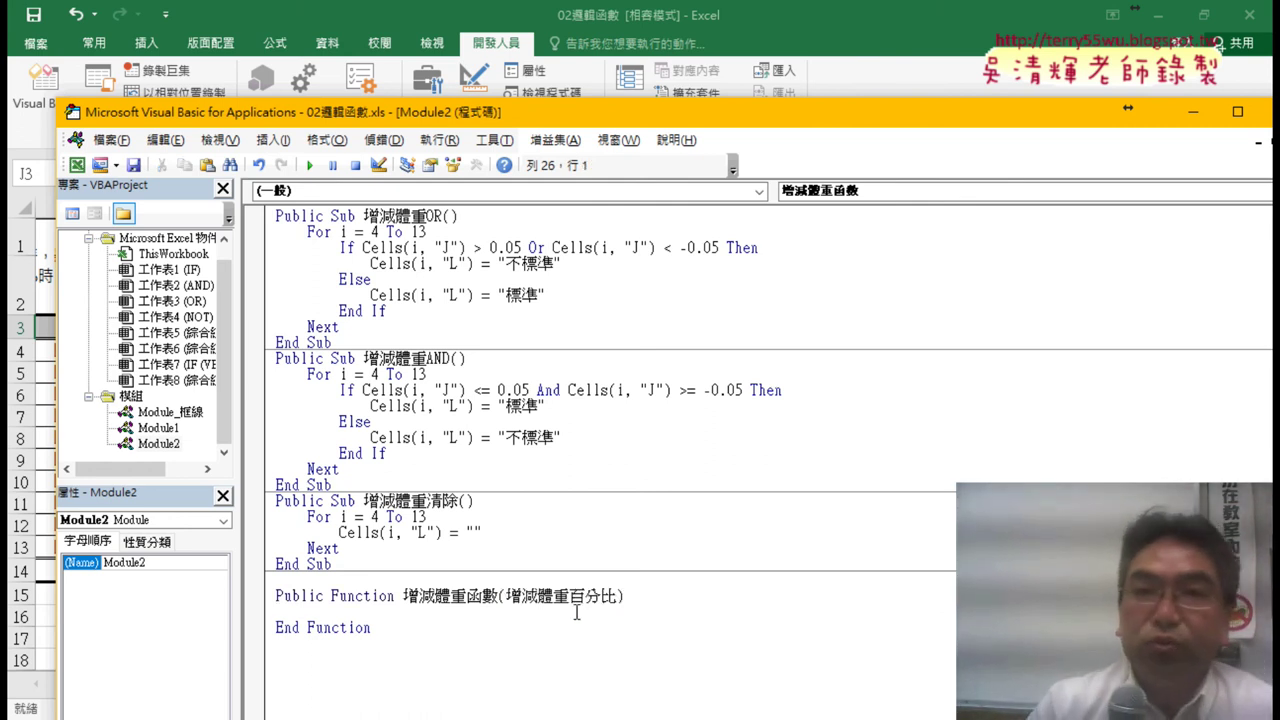
key(Tab)
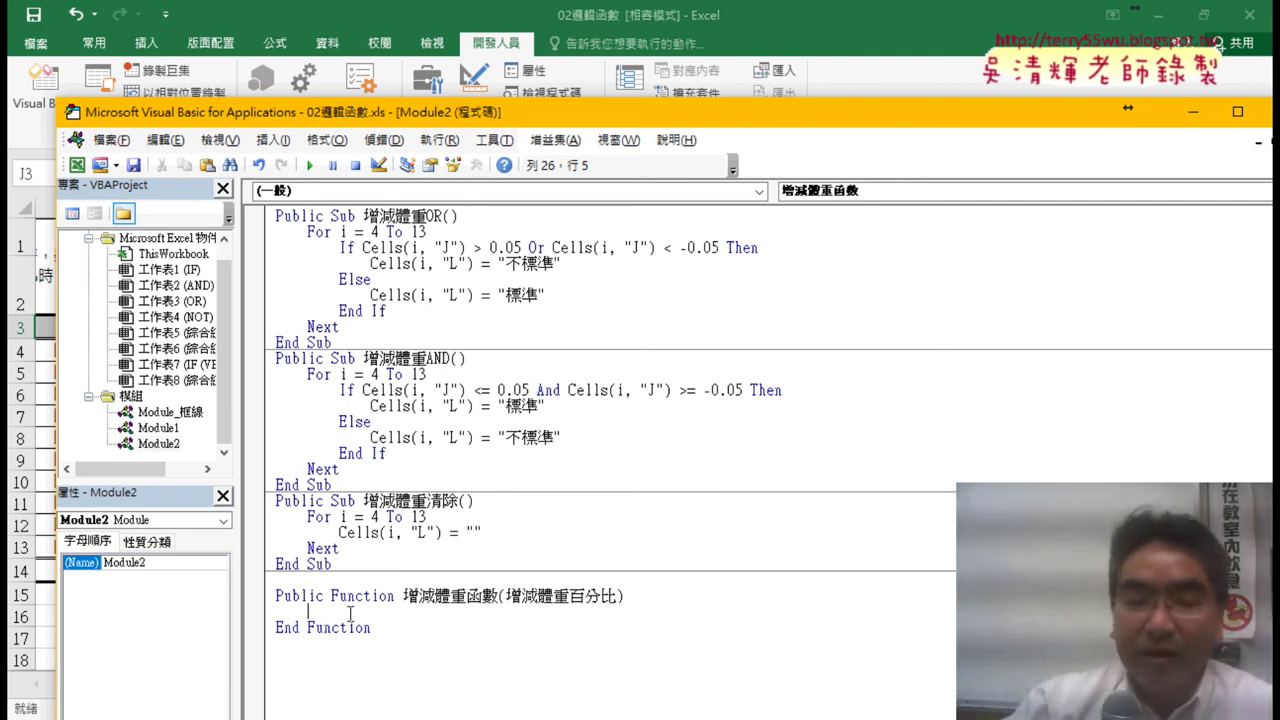
Start the If line with '增減體重百分比 > 0.05 Or' and paste a copy of that comparison after Or.
text(i)
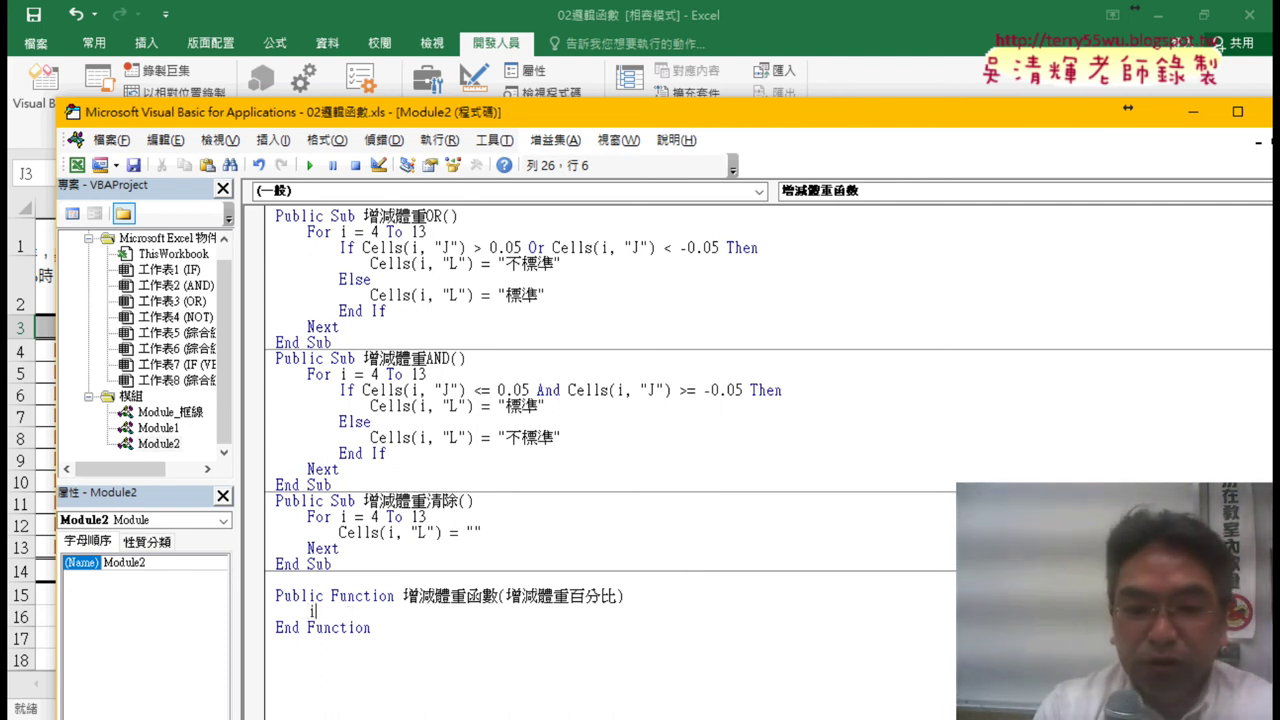
text(f)
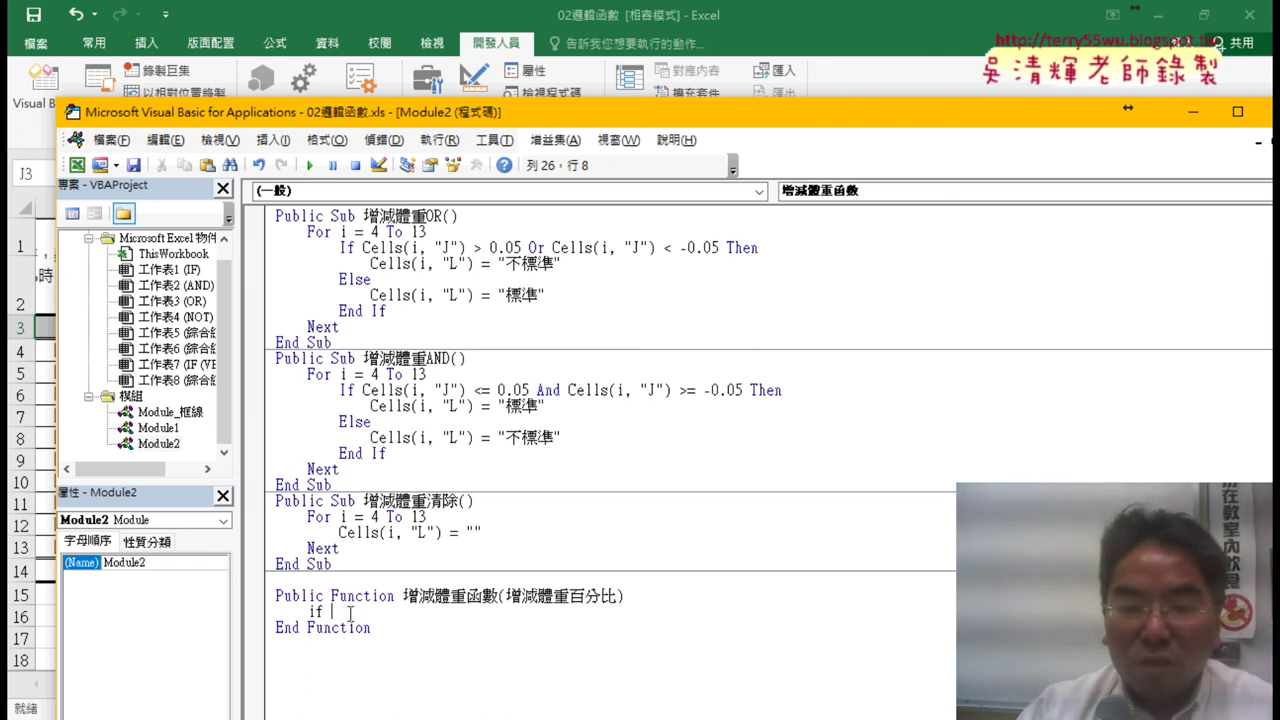
click(545, 548)
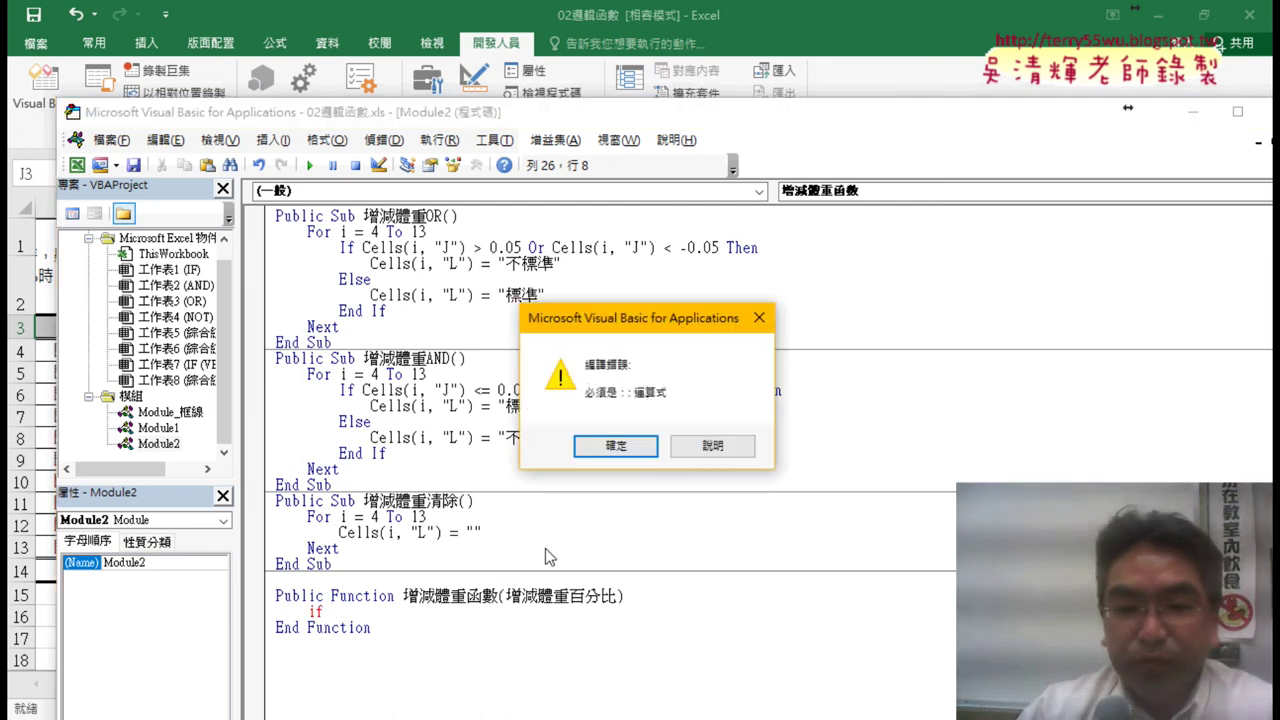
click(616, 445)
drag(506, 596, 620, 596)
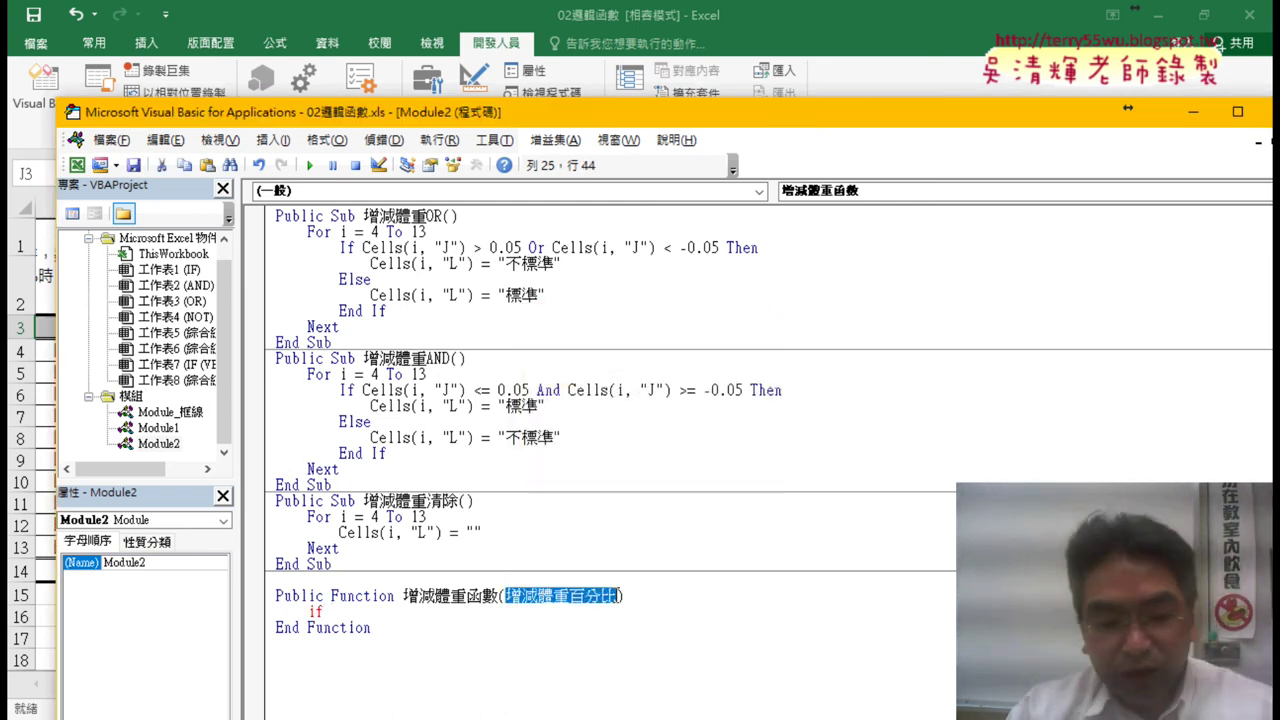
key(ctrl+c)
click(469, 611)
key(ctrl+v)
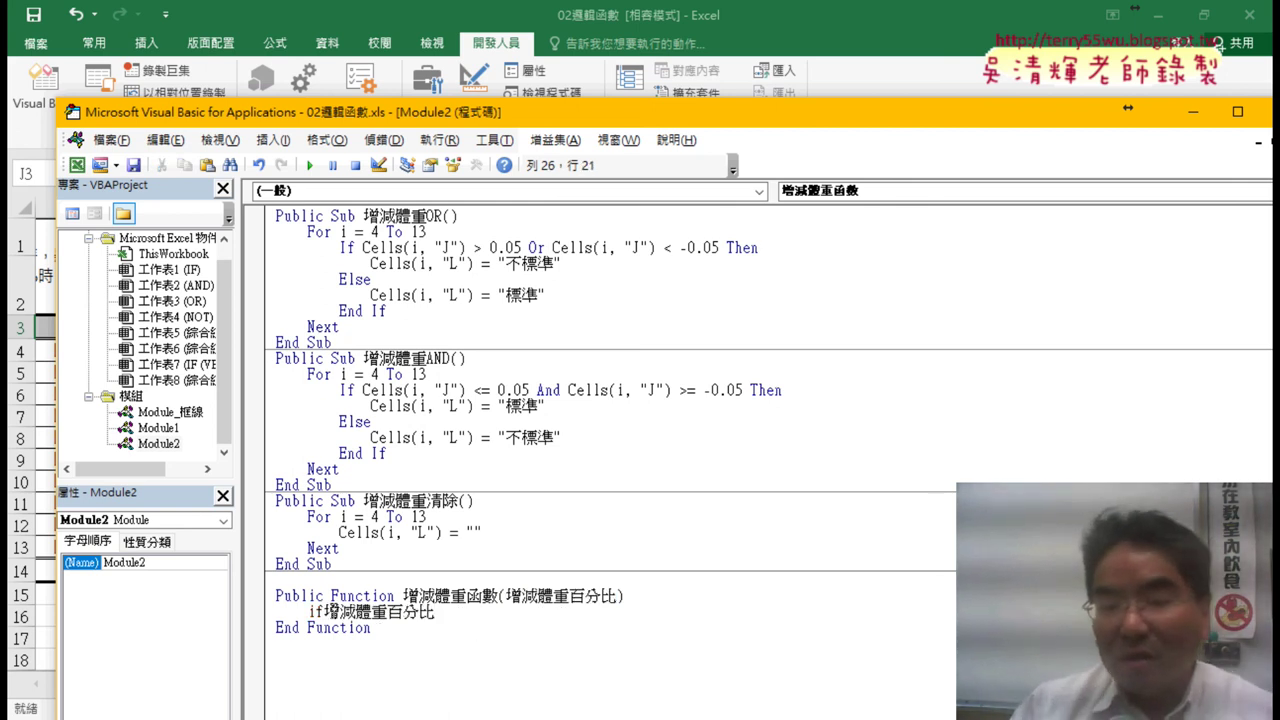
click(459, 611)
text(>0.0)
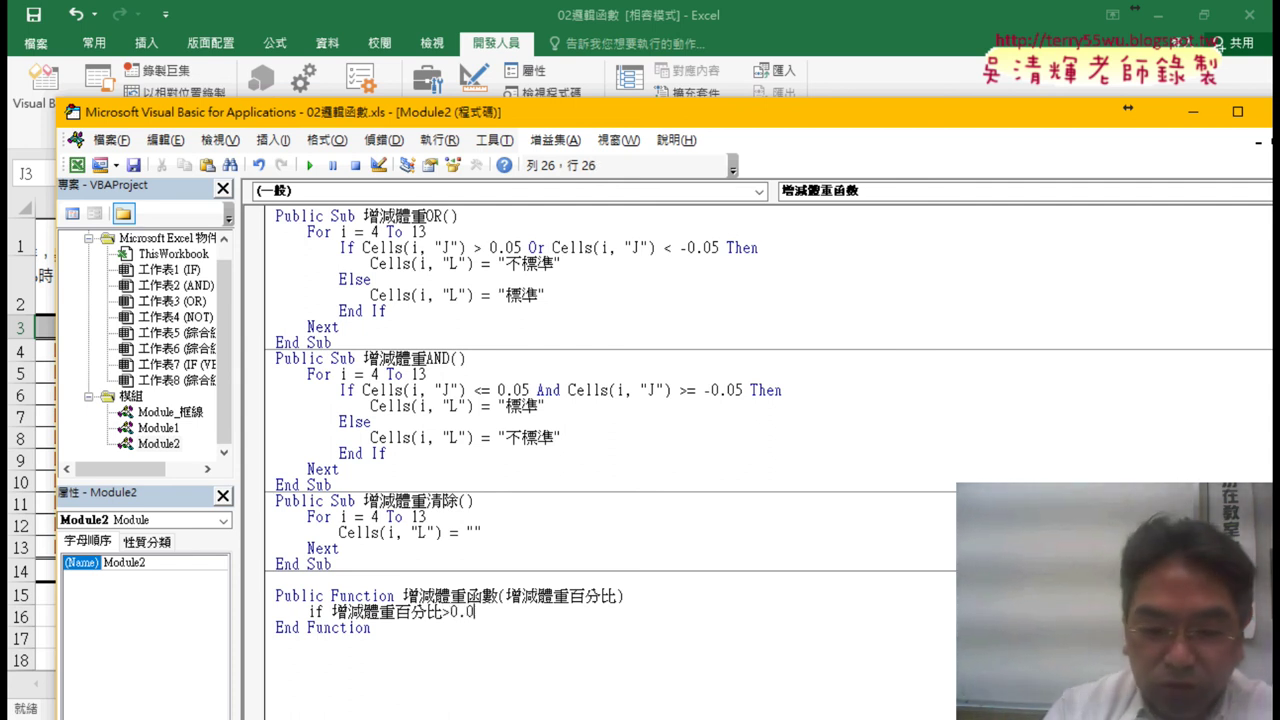
text(5 )
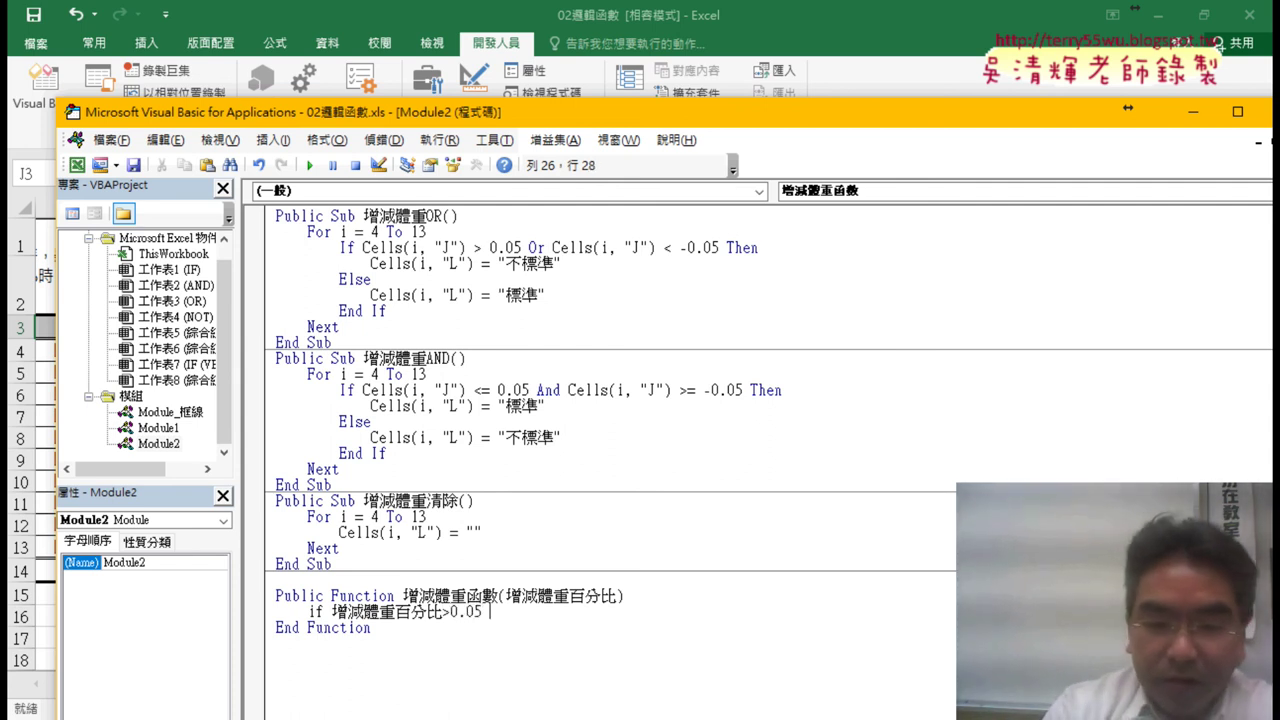
text(or)
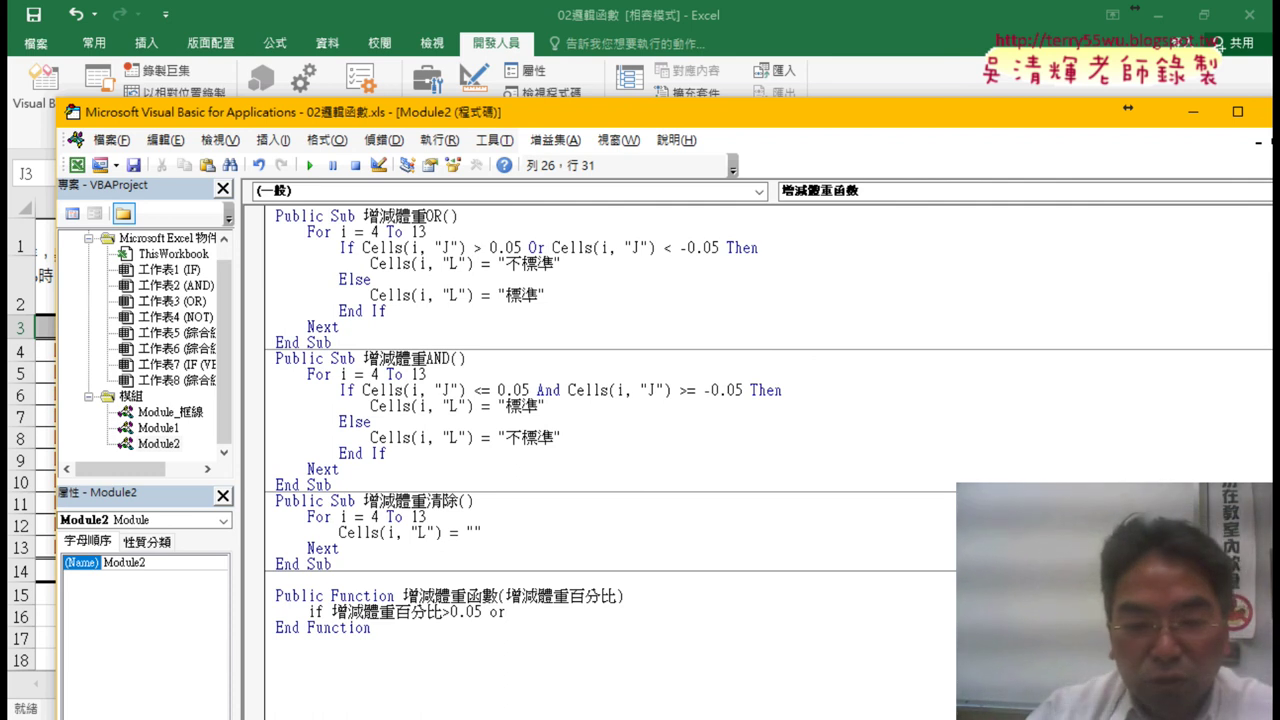
drag(492, 612, 331, 612)
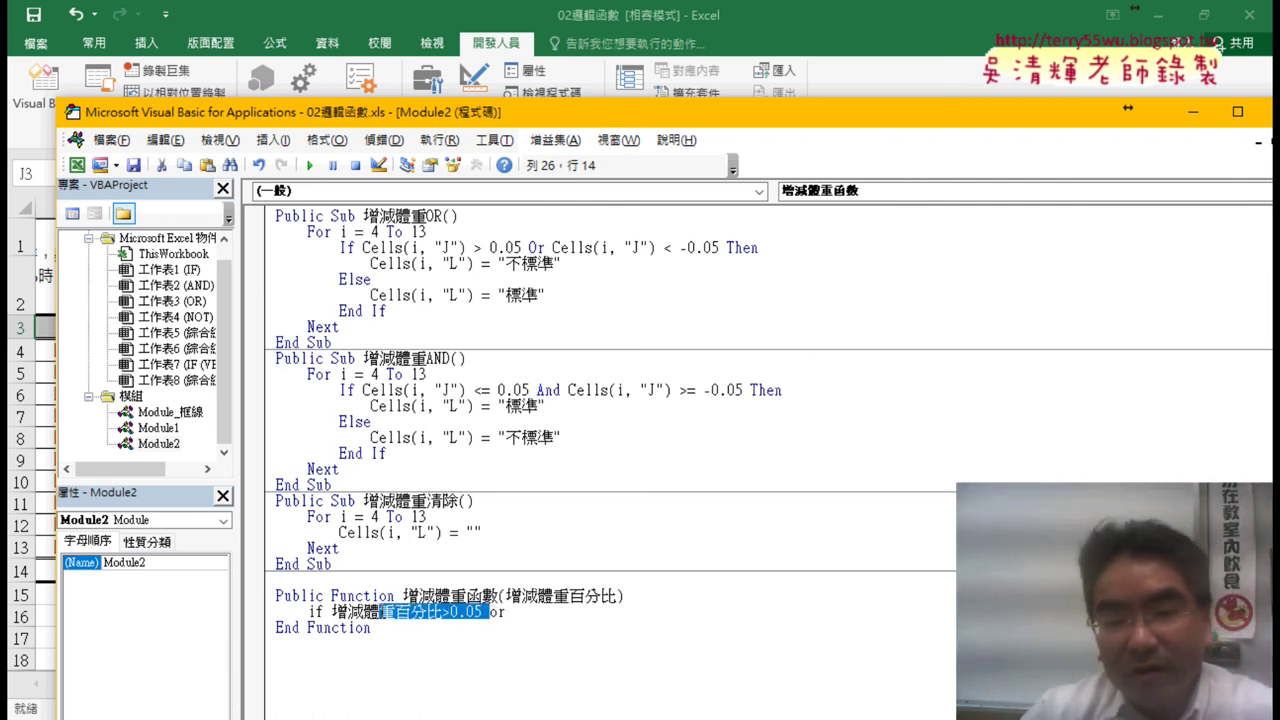
key(ctrl+c)
click(521, 612)
key(ctrl+v)
Change the second comparison to < -0.05, add Then, and create the Else and End If lines.
double_click(628, 612)
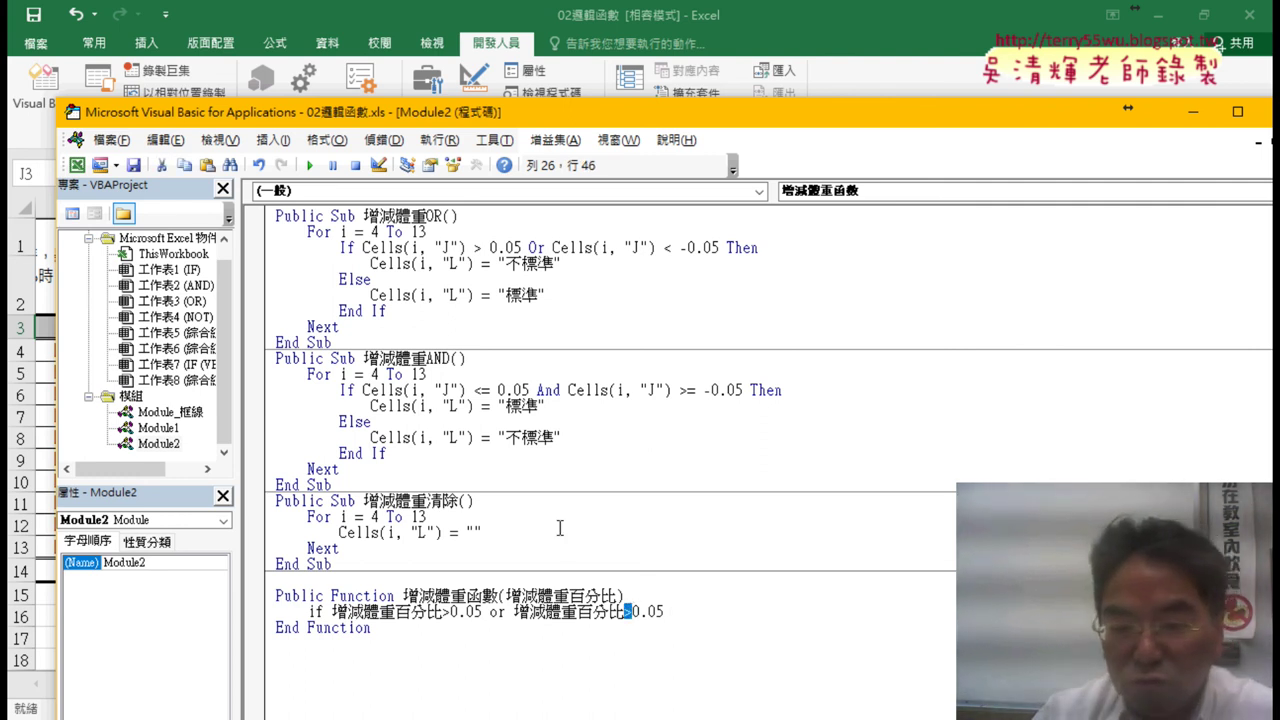
text(<-)
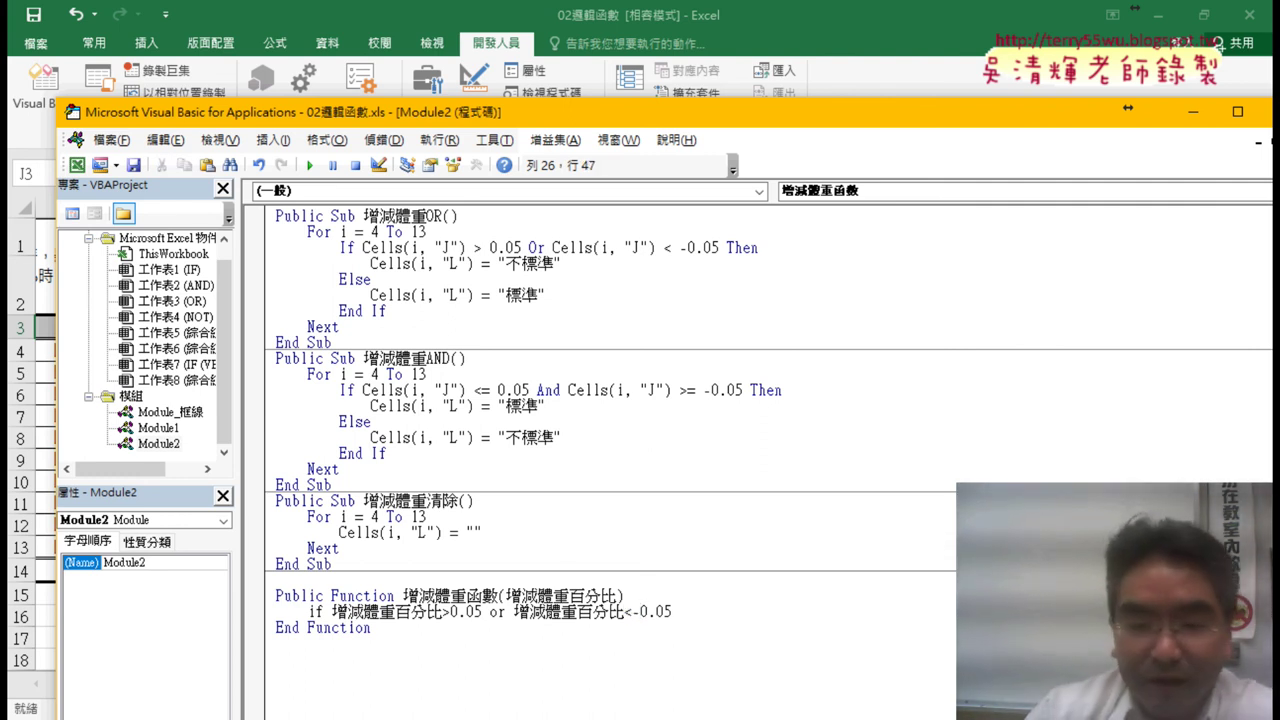
key(End)
text(t)
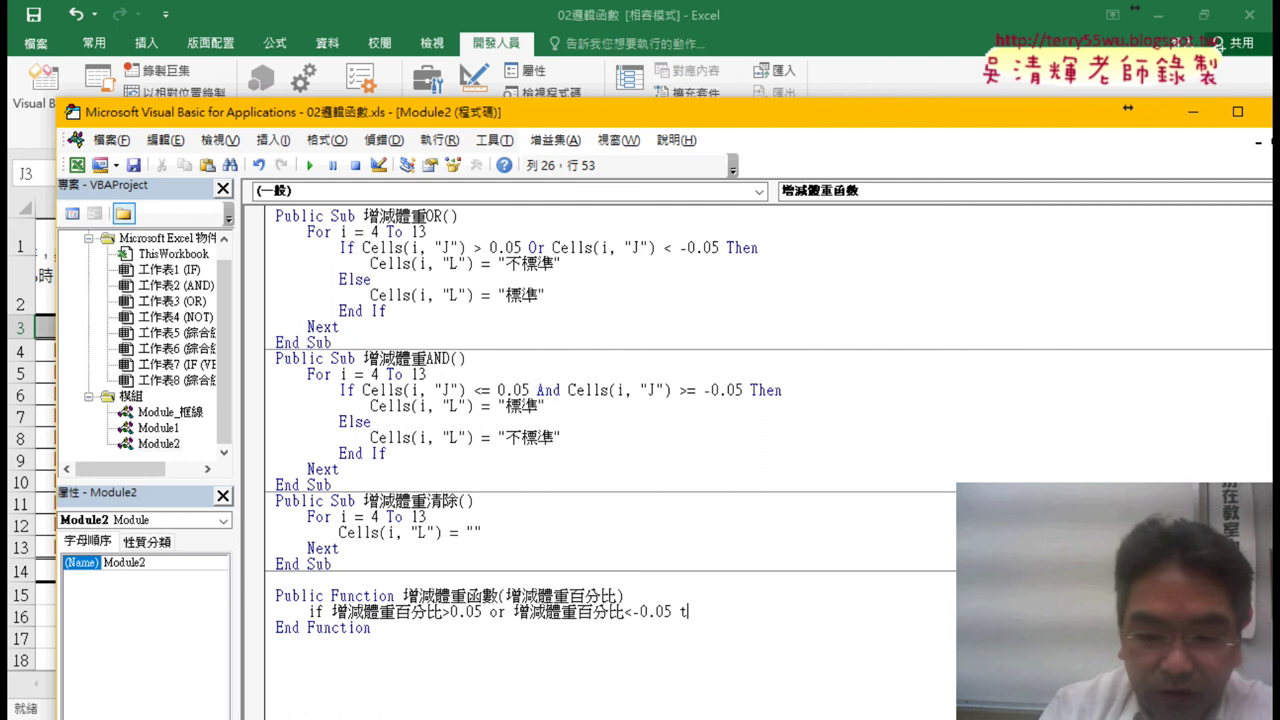
key(Return)
key(Return)
text(else)
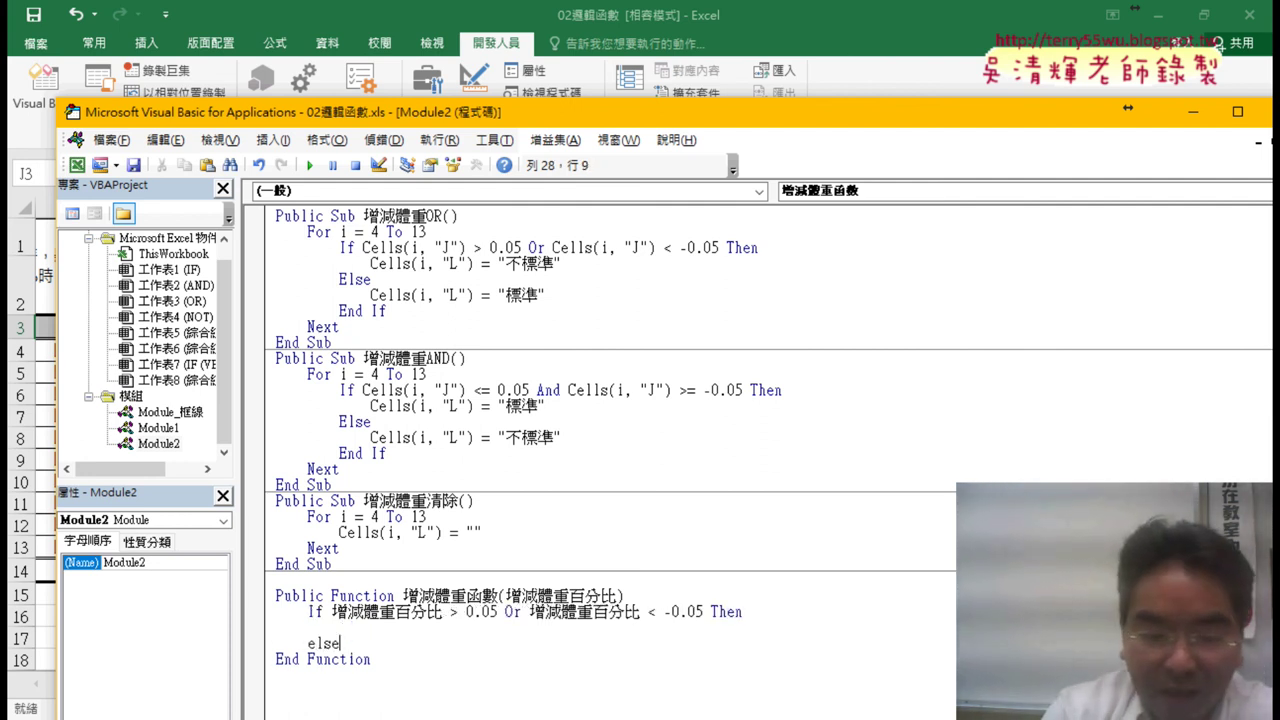
key(Return)
key(Return)
text(end)
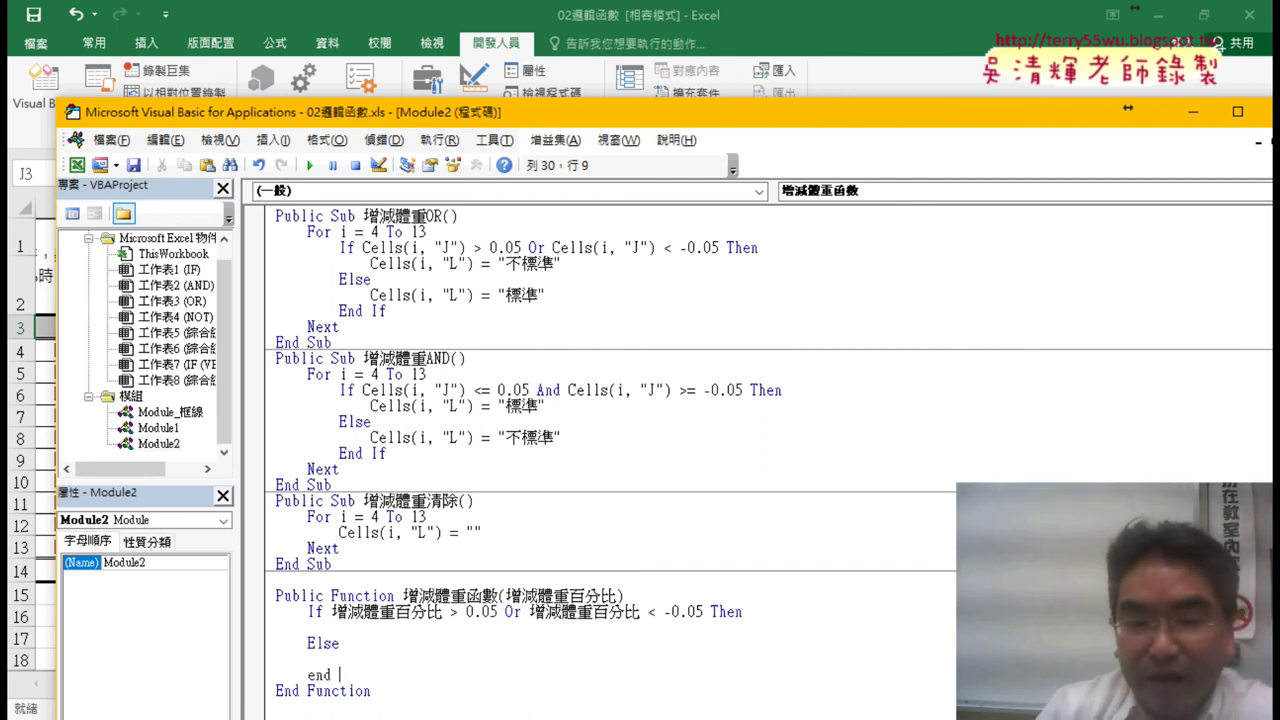
text(if)
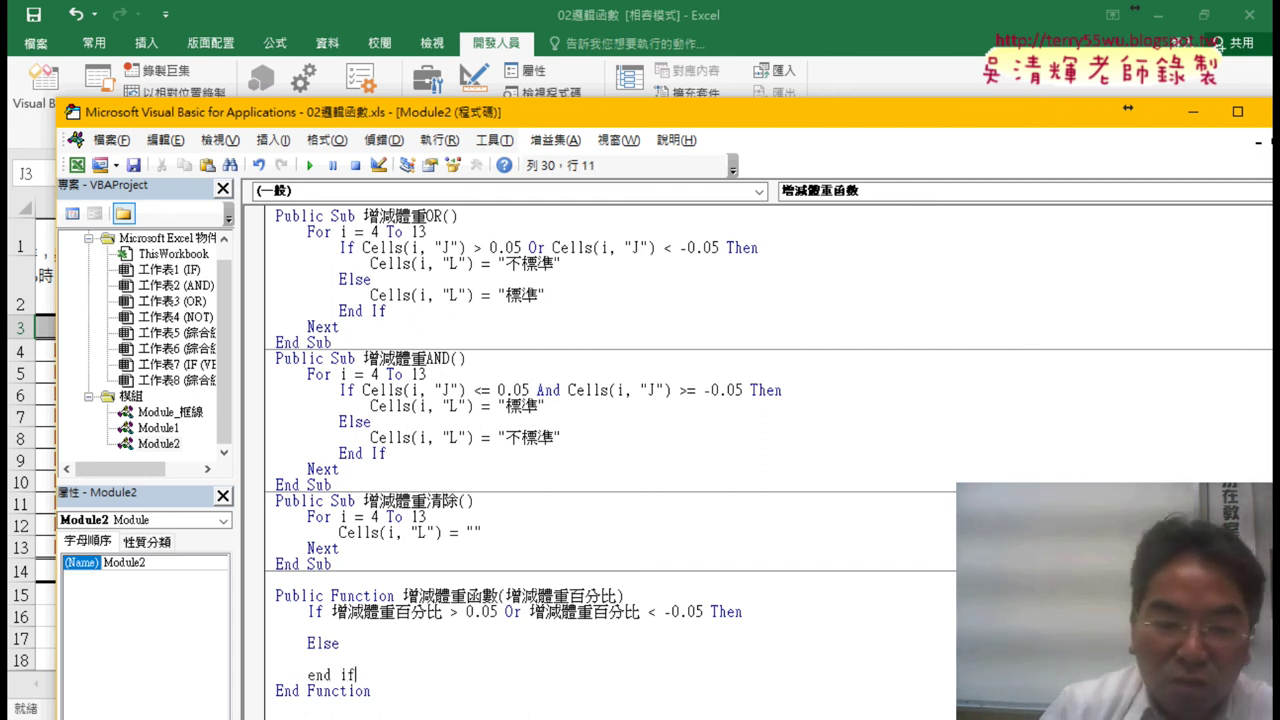
key(Up)
key(Up)
key(Up)
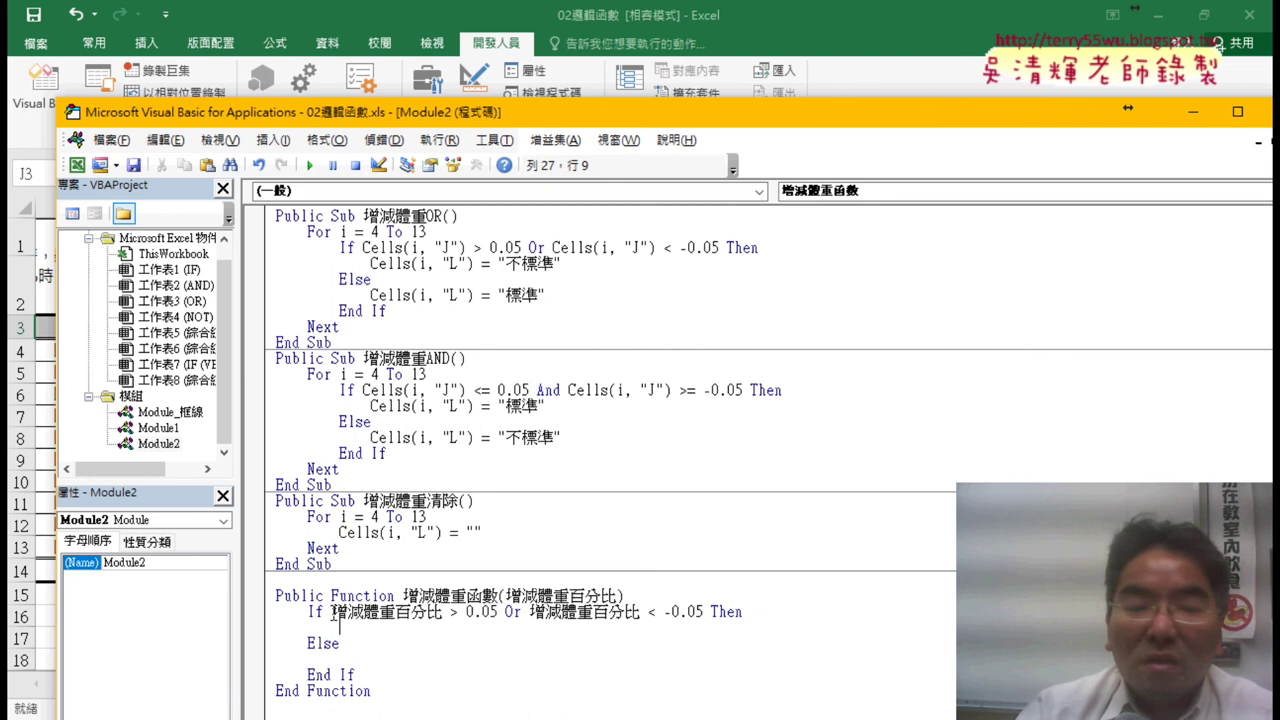
drag(307, 612, 277, 612)
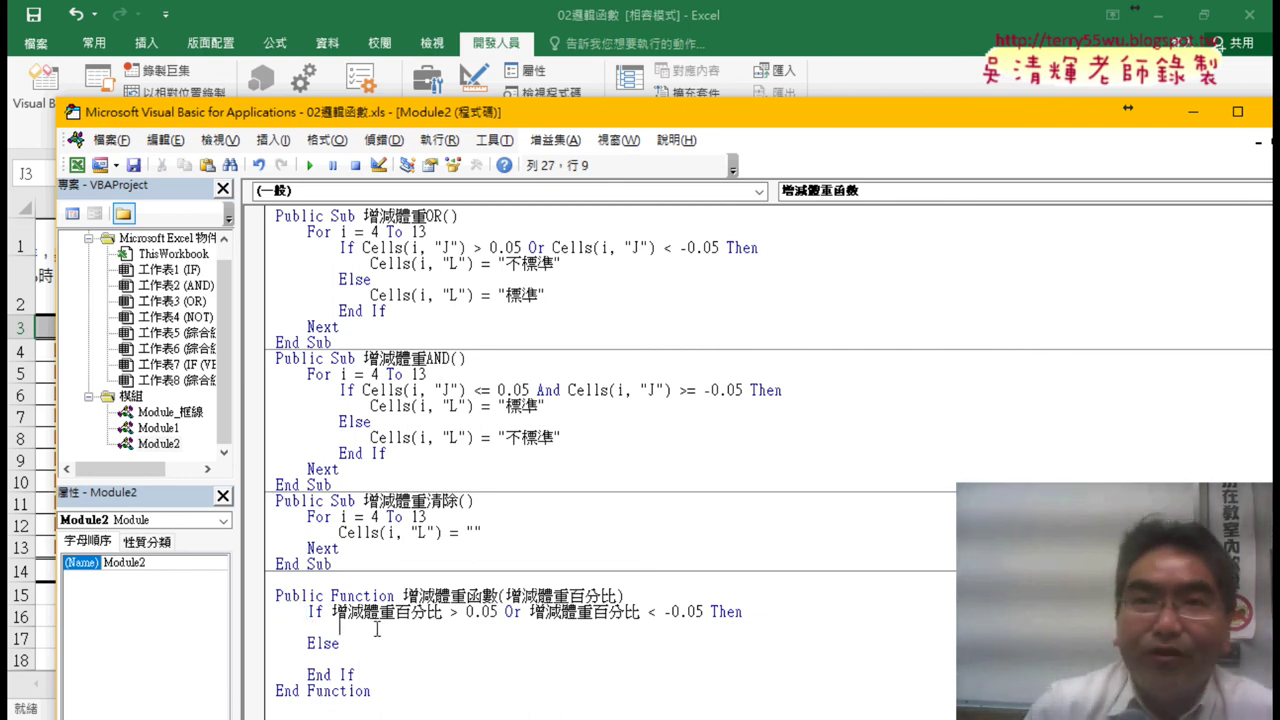